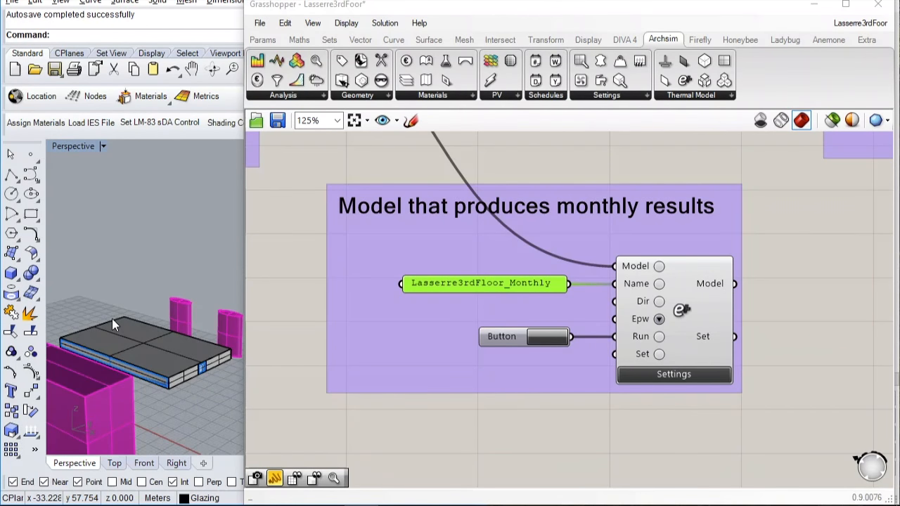
# Narrow the Grasshopper window to uncover the Rhino viewport and frame the floor volume with its surrounding shading objects
pyautogui.click(116, 325)
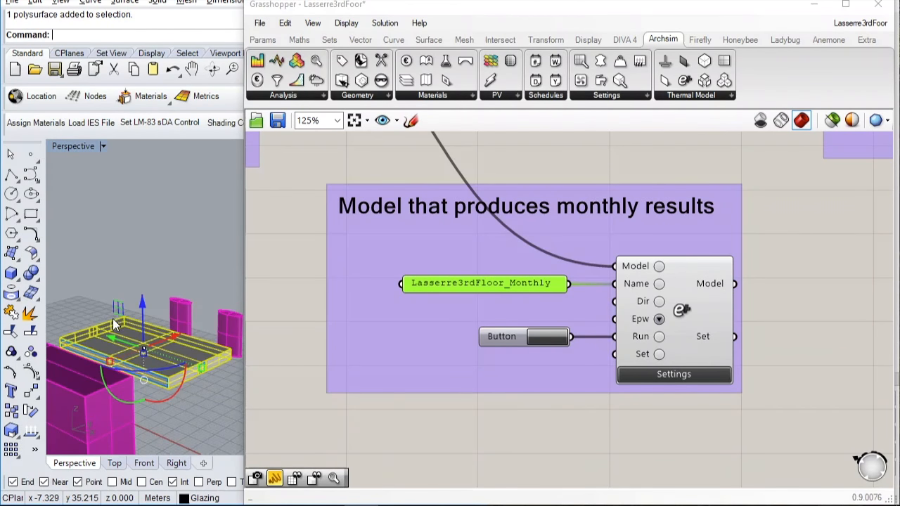
pyautogui.click(201, 288)
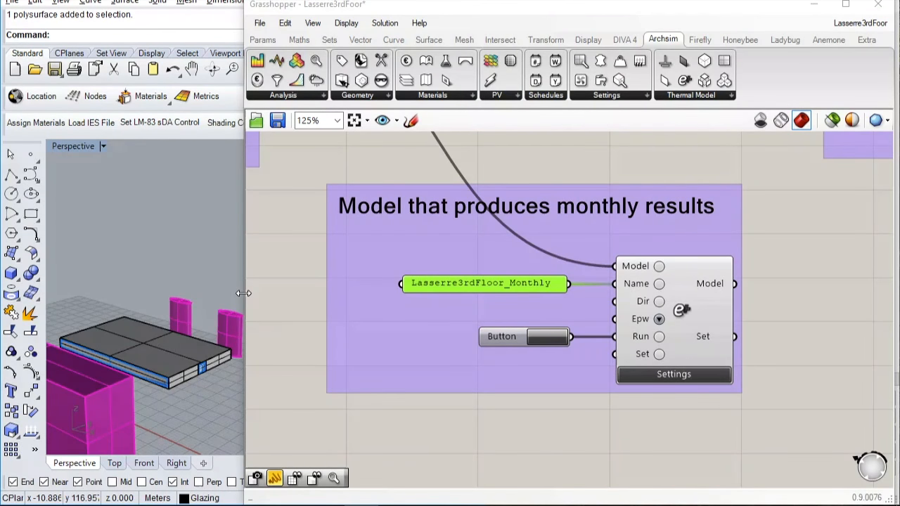
pyautogui.moveTo(243, 293); pyautogui.dragTo(612, 331)
pyautogui.moveTo(491, 360); pyautogui.dragTo(761, 370)
pyautogui.scroll(-4, 313, 331)
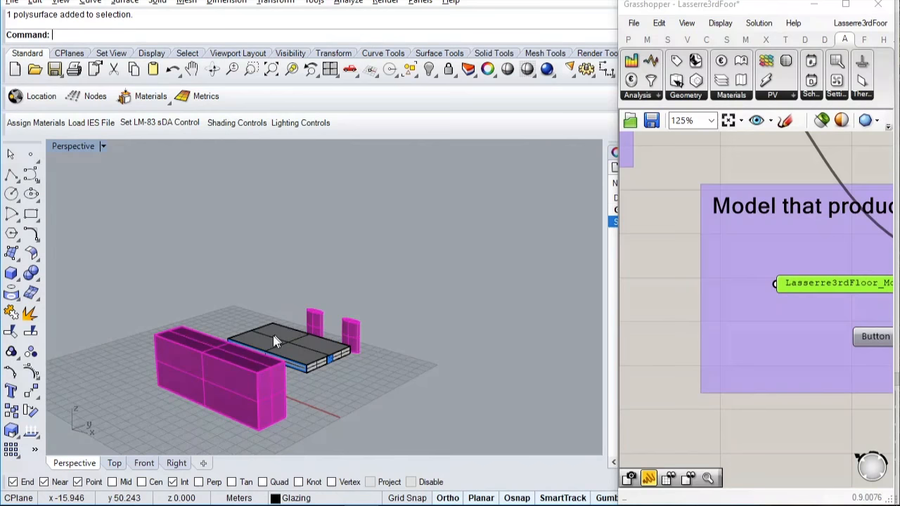
pyautogui.scroll(3, 273, 342)
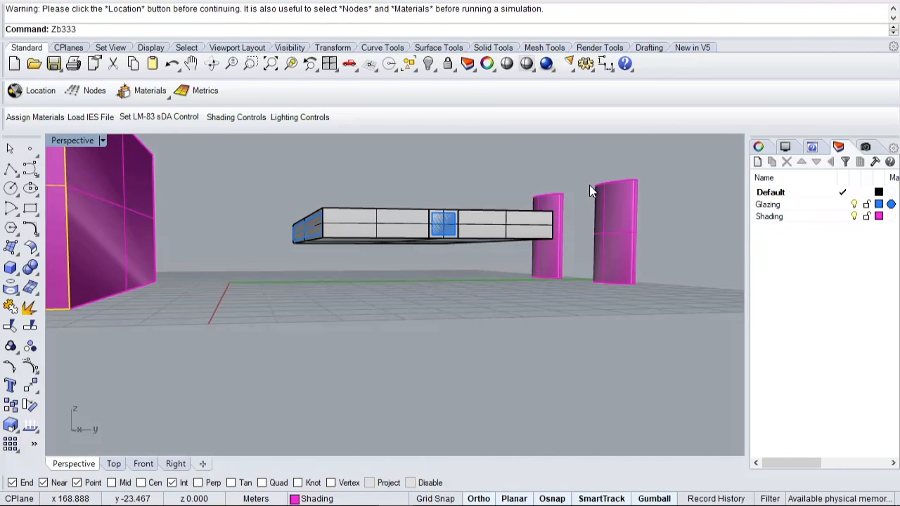
# Hide the Glazing and Shading layers to isolate the floor volume on the Default layer
pyautogui.moveTo(518, 257); pyautogui.dragTo(463, 288, button='right')
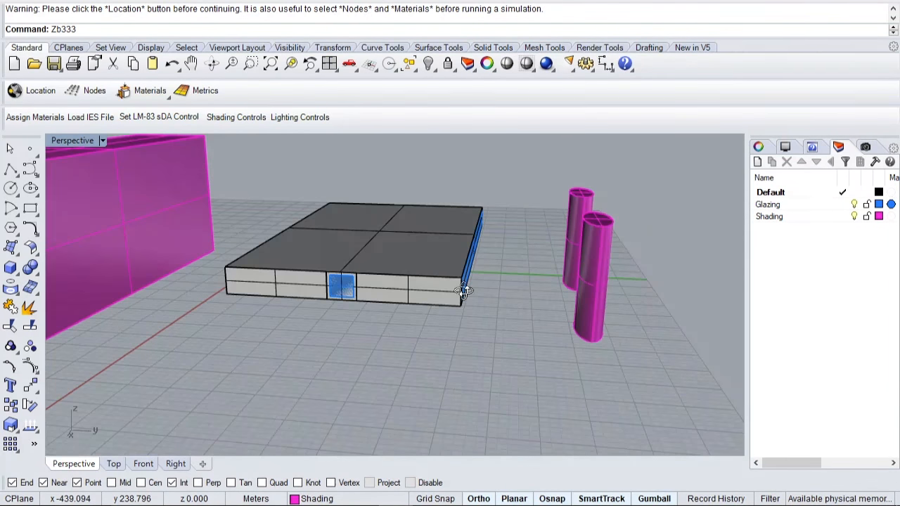
pyautogui.moveTo(377, 267); pyautogui.dragTo(438, 285, button='right')
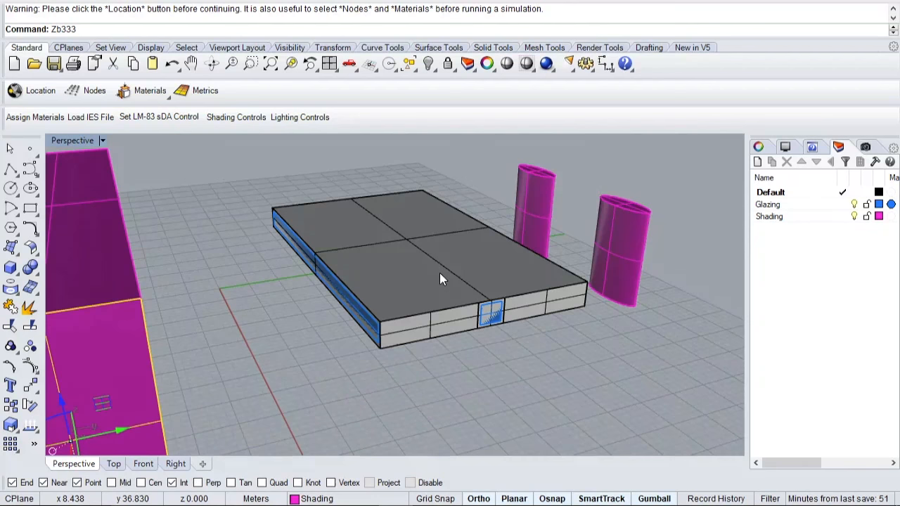
pyautogui.moveTo(428, 274)
pyautogui.mouseDown(button='right')
pyautogui.moveTo(428, 283)
pyautogui.moveTo(425, 260)
pyautogui.mouseUp(button='right')
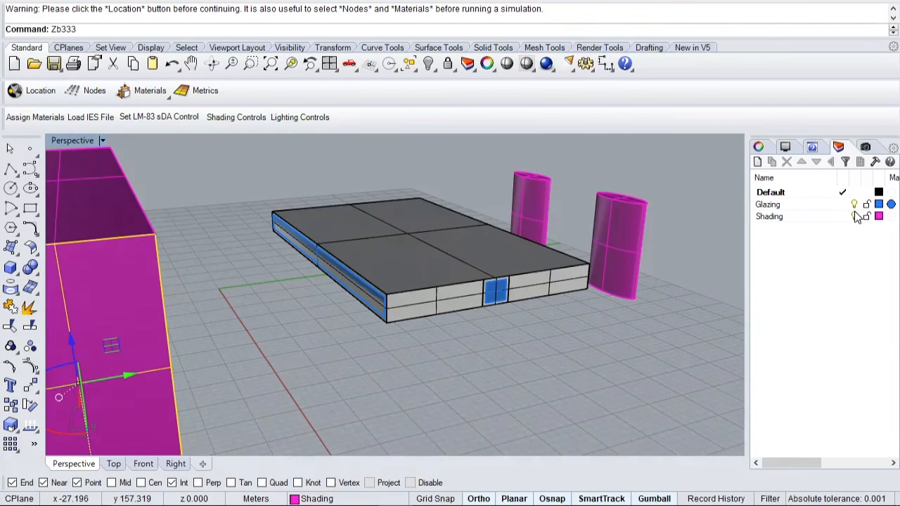
pyautogui.click(796, 206)
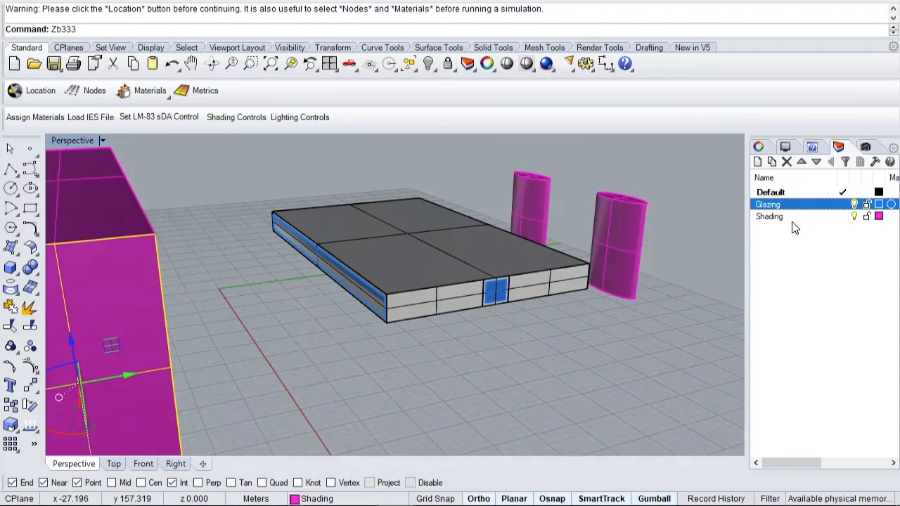
pyautogui.click(853, 204)
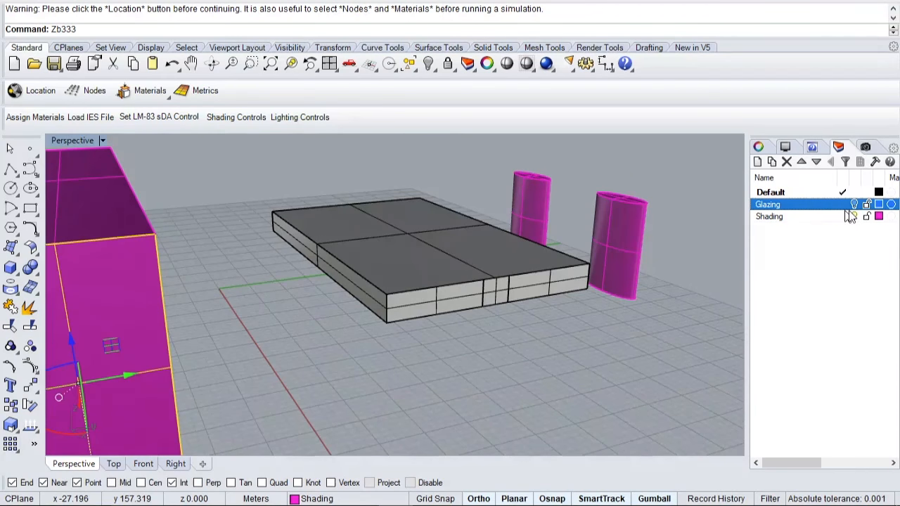
pyautogui.click(853, 216)
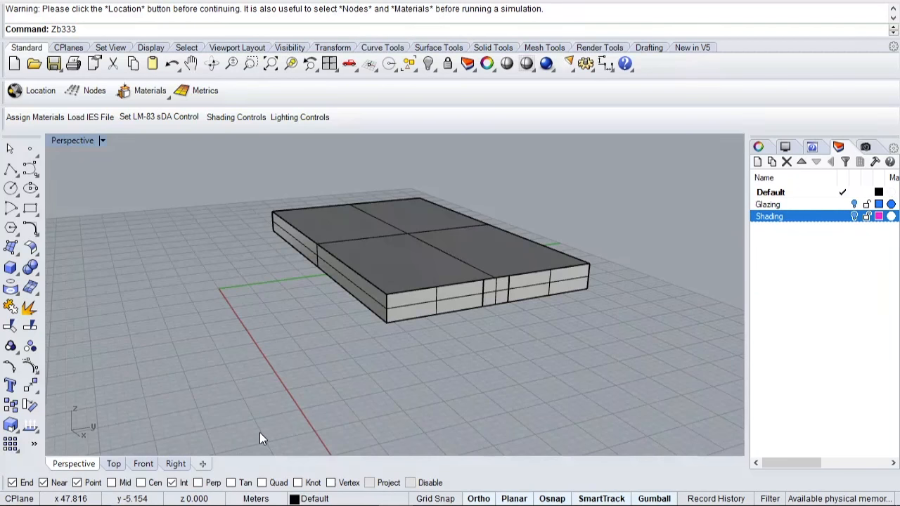
# Highlight the floor volume as a single polysurface and inspect its outer faces from several angles
pyautogui.click(373, 272)
pyautogui.moveTo(412, 338); pyautogui.dragTo(448, 361, button='right')
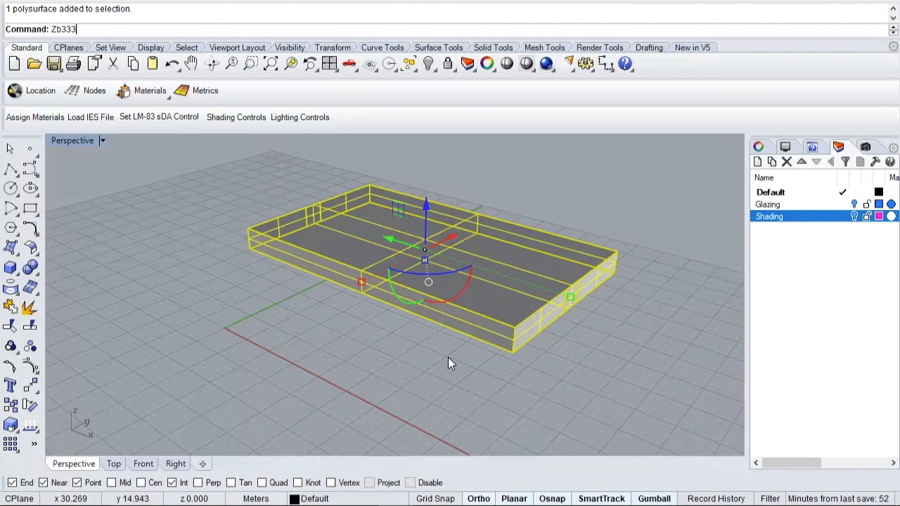
pyautogui.click(415, 335)
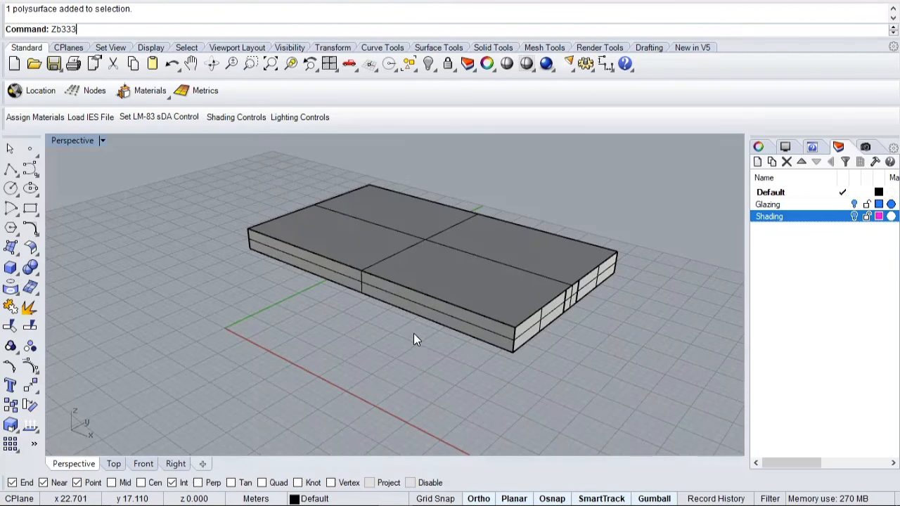
pyautogui.moveTo(349, 290); pyautogui.dragTo(363, 272, button='right')
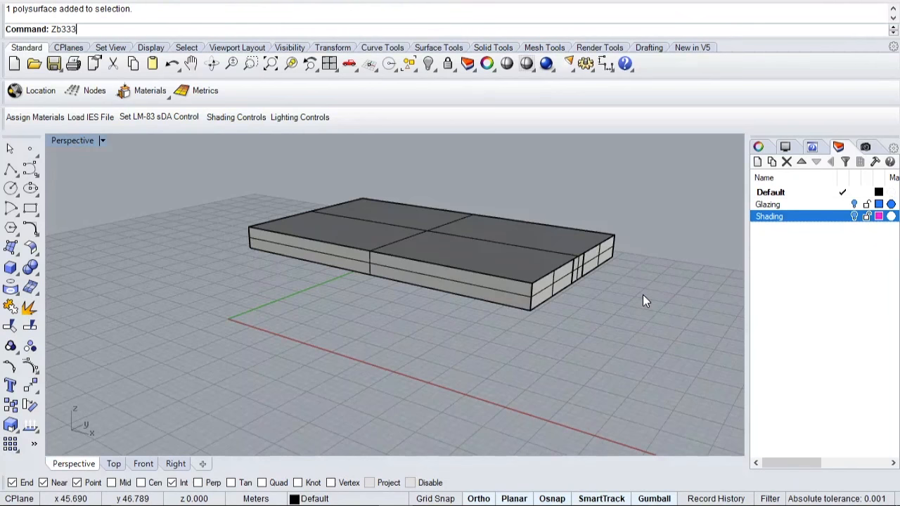
pyautogui.moveTo(599, 317); pyautogui.dragTo(533, 340, button='right')
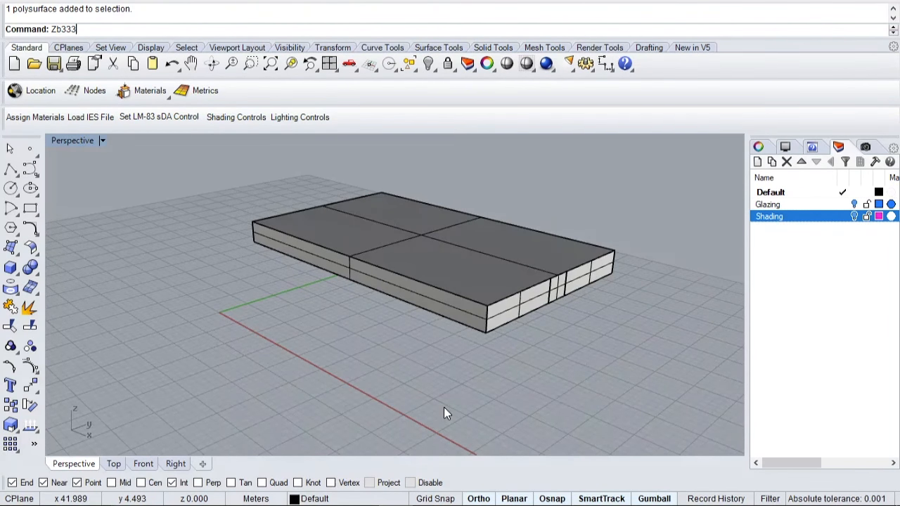
pyautogui.moveTo(506, 267); pyautogui.dragTo(501, 269, button='right')
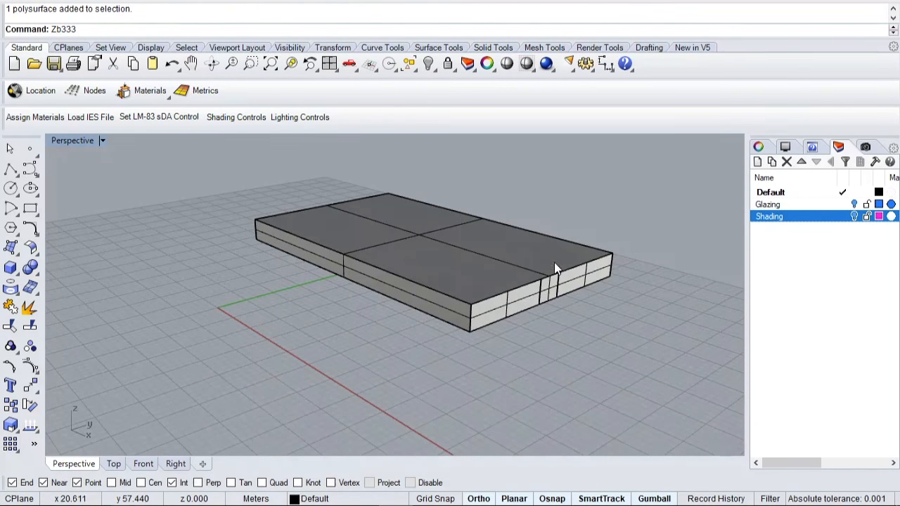
# Show the Glazing layer and examine how the window surfaces lie on the floor volume's walls
pyautogui.click(854, 205)
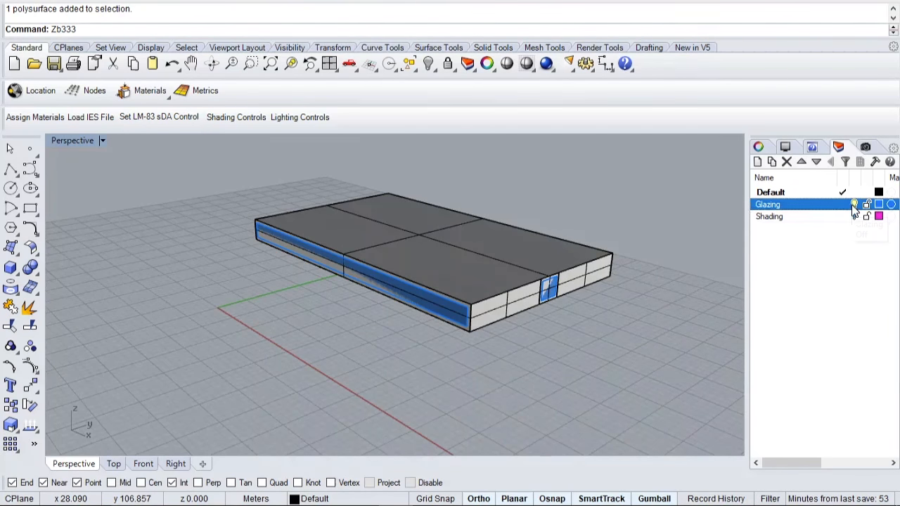
pyautogui.scroll(2, 390, 292)
pyautogui.scroll(-3, 390, 289)
pyautogui.scroll(6, 390, 289)
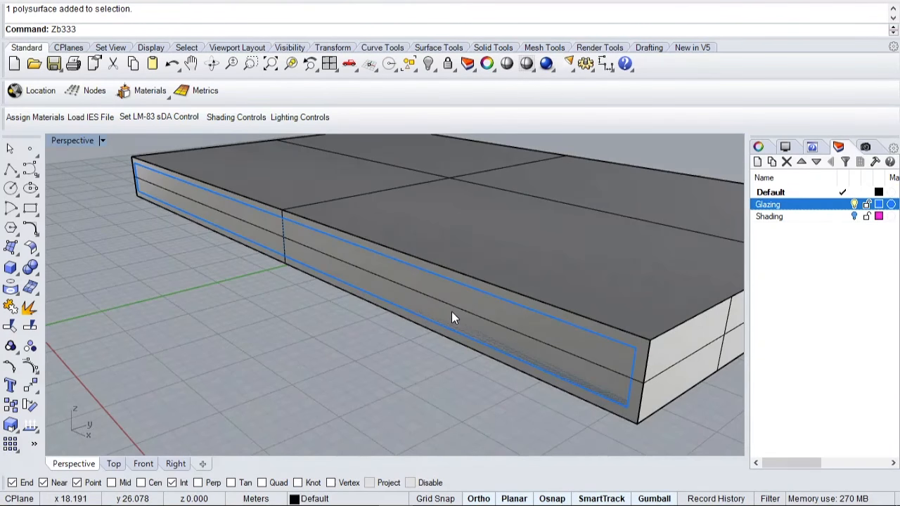
pyautogui.moveTo(451, 311); pyautogui.dragTo(423, 307, button='right')
pyautogui.scroll(-4, 420, 307)
pyautogui.moveTo(551, 322); pyautogui.dragTo(511, 323, button='right')
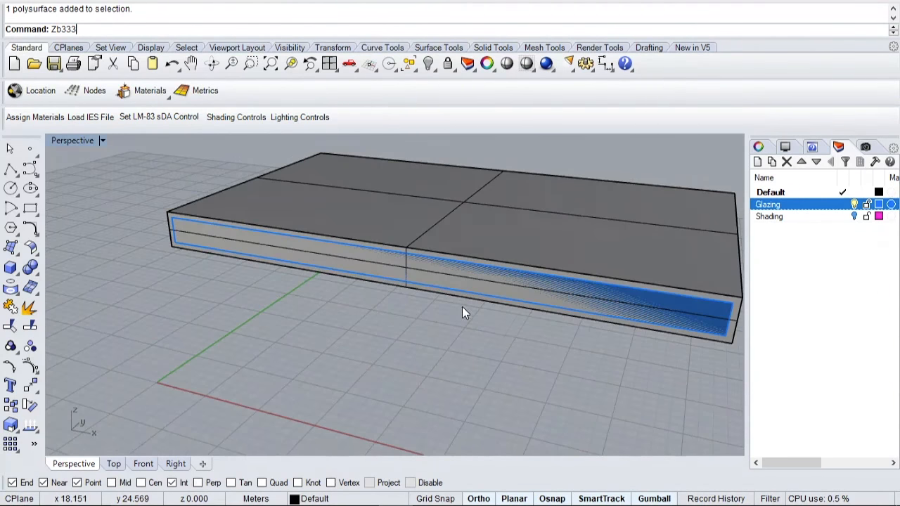
pyautogui.moveTo(461, 307); pyautogui.dragTo(504, 312, button='right')
pyautogui.moveTo(353, 284); pyautogui.dragTo(453, 298, button='right')
# Make Glazing the current layer and hide the Default layer to isolate the window surfaces
pyautogui.click(789, 204)
pyautogui.click(805, 195)
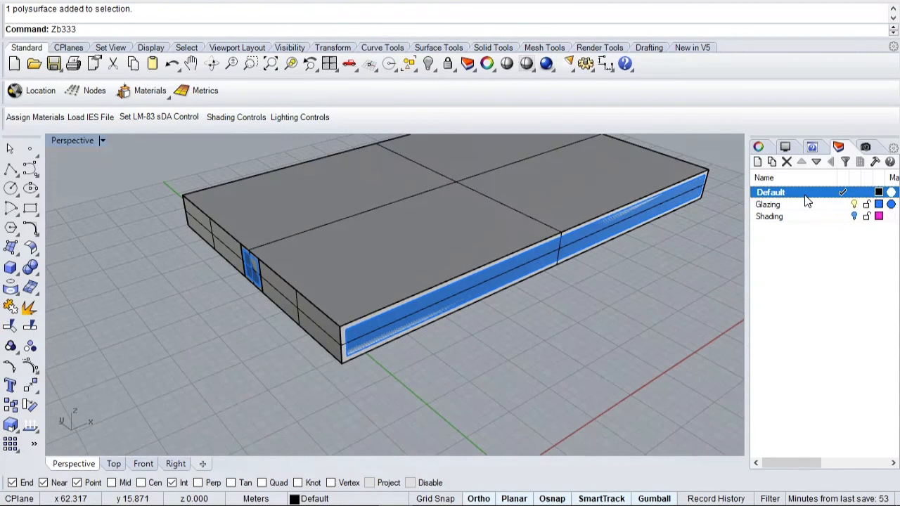
pyautogui.doubleClick(798, 205)
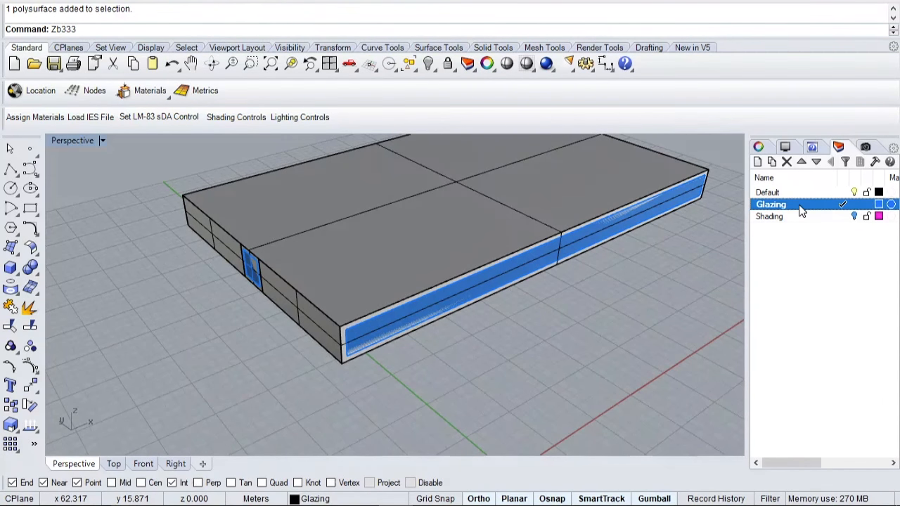
pyautogui.click(805, 192)
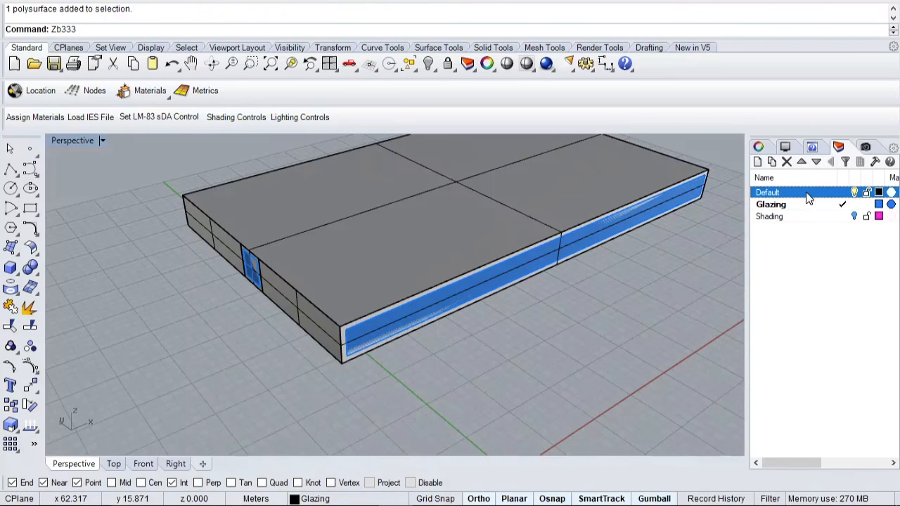
pyautogui.click(853, 193)
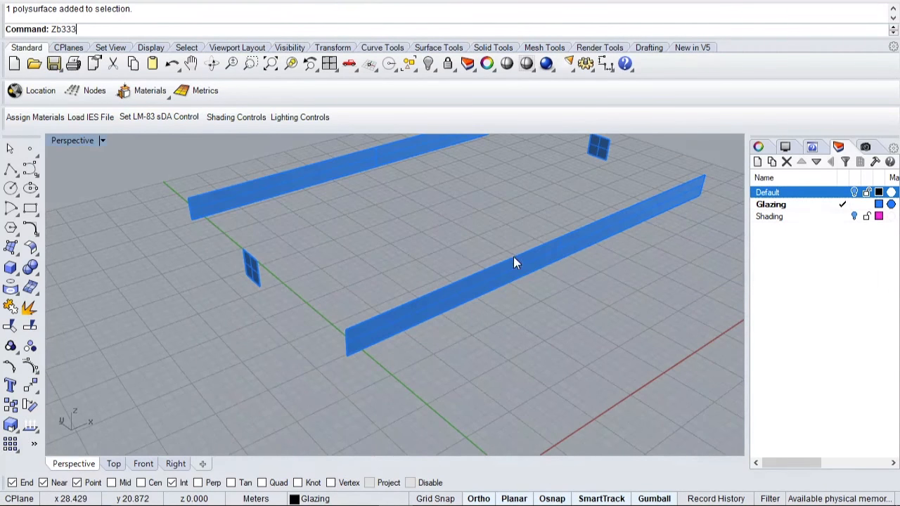
pyautogui.press('Return')
pyautogui.moveTo(534, 304); pyautogui.dragTo(427, 234, button='right')
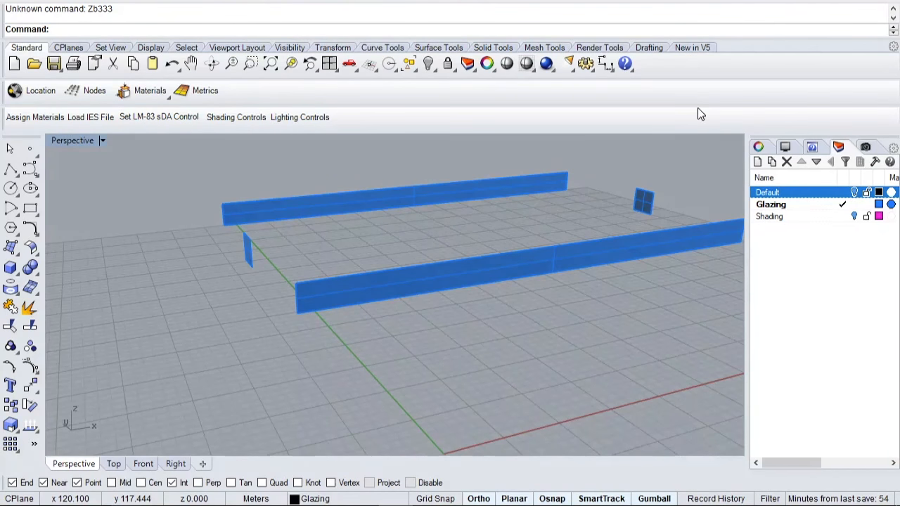
# Show the Default layer again and inspect the long window's fit within its wall at the building corner
pyautogui.click(854, 192)
pyautogui.moveTo(543, 219); pyautogui.dragTo(592, 235, button='right')
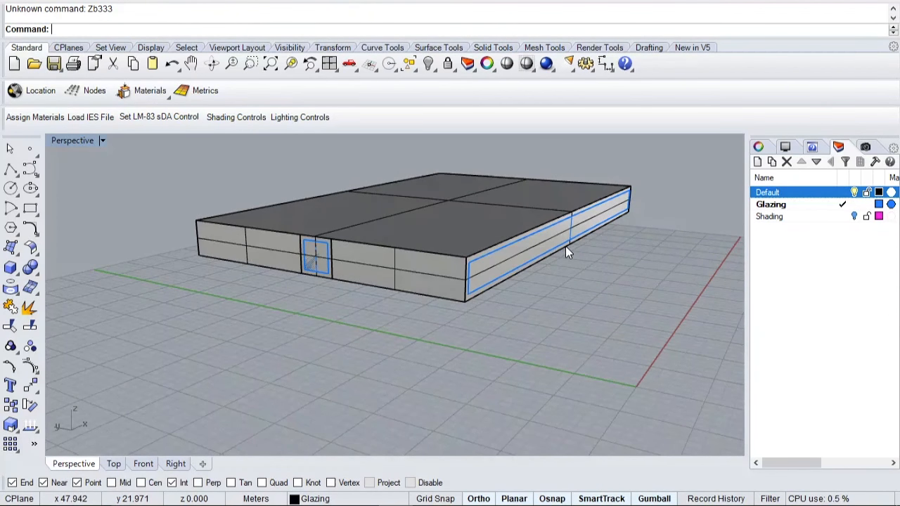
pyautogui.scroll(2, 513, 246)
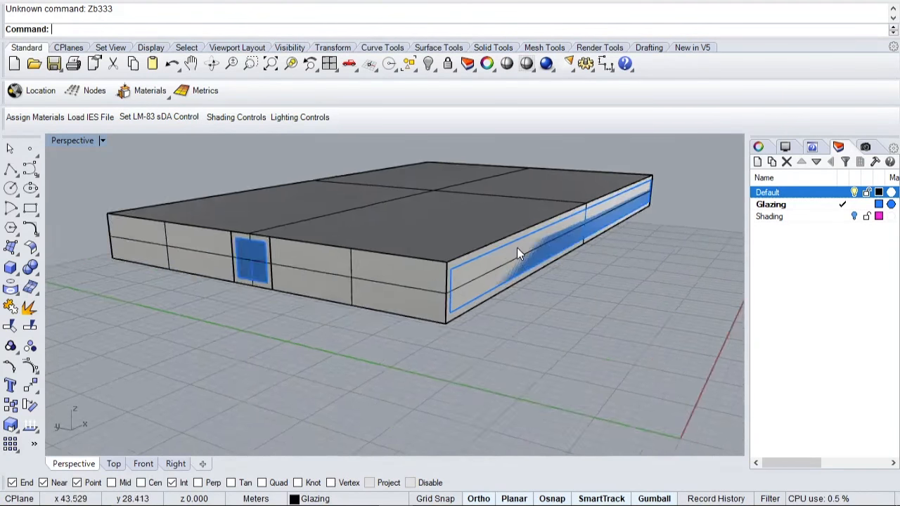
pyautogui.scroll(6, 482, 295)
pyautogui.moveTo(510, 272); pyautogui.dragTo(492, 282, button='right')
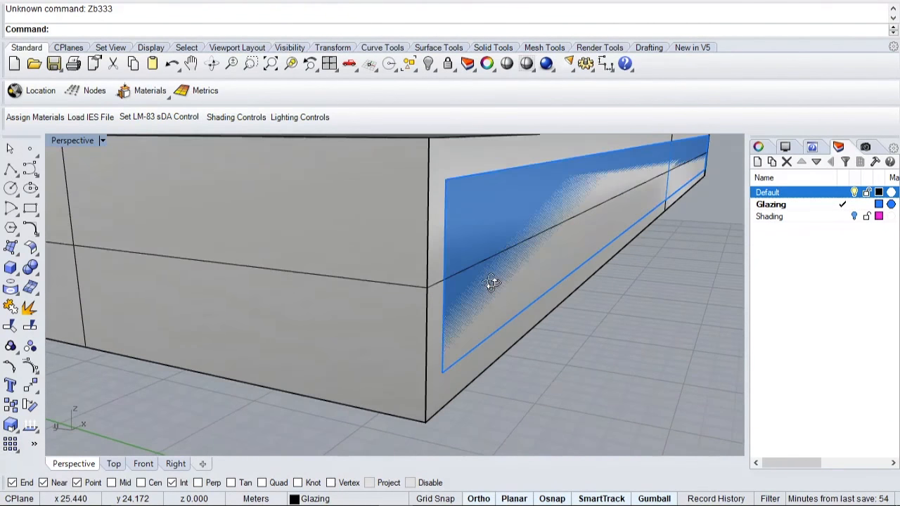
pyautogui.scroll(-8, 490, 283)
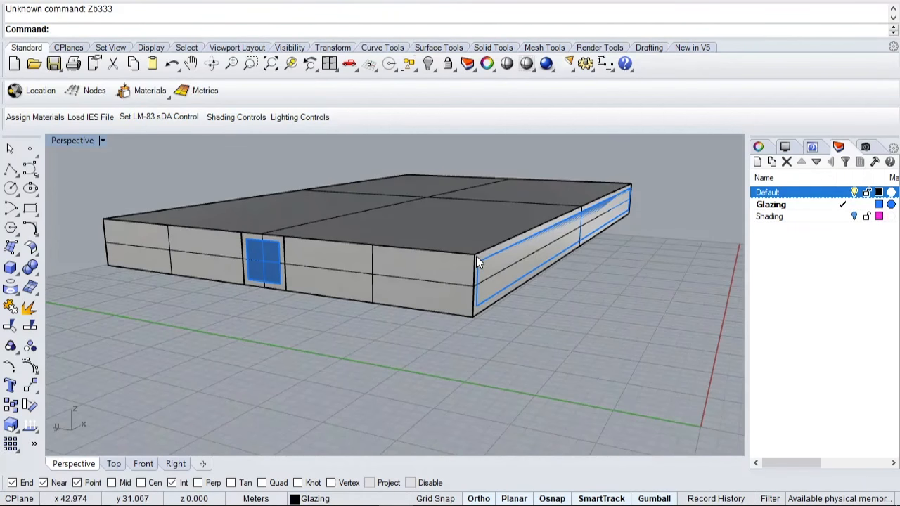
pyautogui.moveTo(485, 290)
pyautogui.mouseDown(button='right')
pyautogui.moveTo(480, 285)
pyautogui.moveTo(497, 280)
pyautogui.mouseUp(button='right')
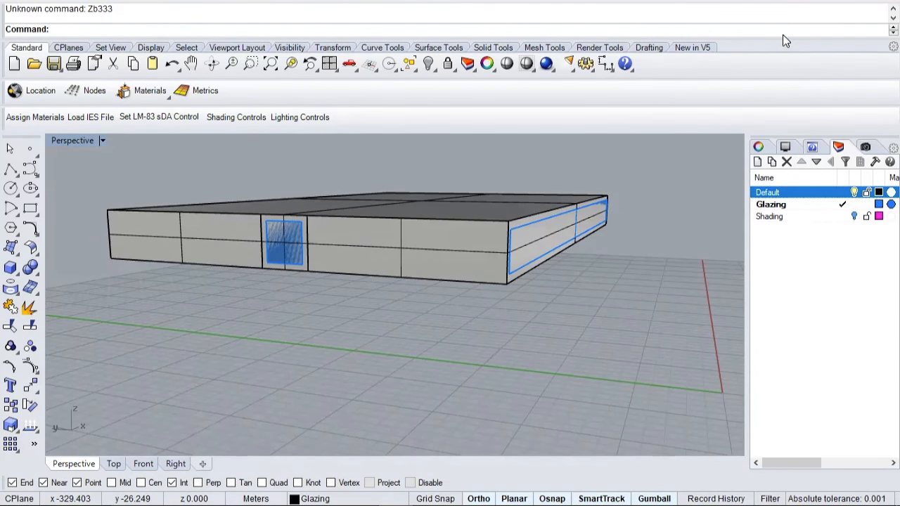
# Show the Shading layer again and view the neighbouring shading volumes around the floor
pyautogui.click(854, 215)
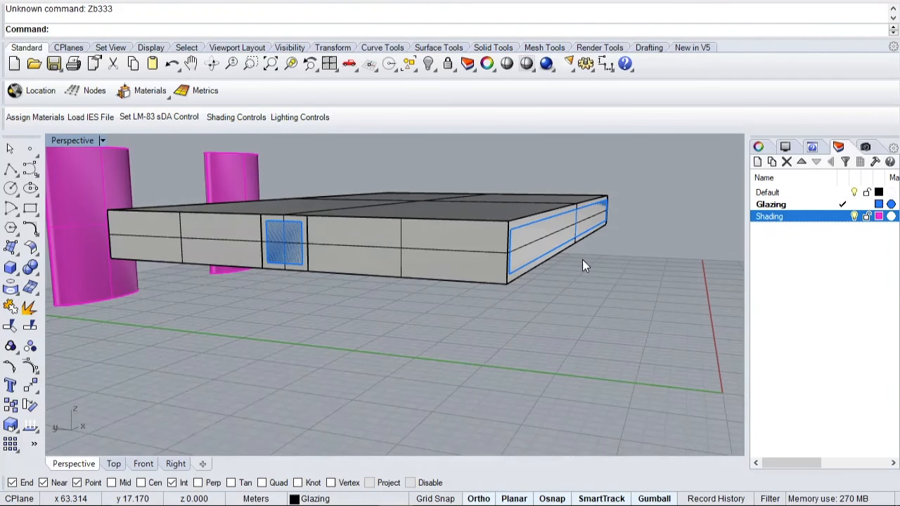
pyautogui.scroll(1, 582, 259)
pyautogui.scroll(-3, 582, 260)
pyautogui.scroll(-2, 581, 258)
pyautogui.moveTo(588, 257); pyautogui.dragTo(293, 265, button='right')
pyautogui.scroll(1, 378, 260)
pyautogui.scroll(4, 340, 265)
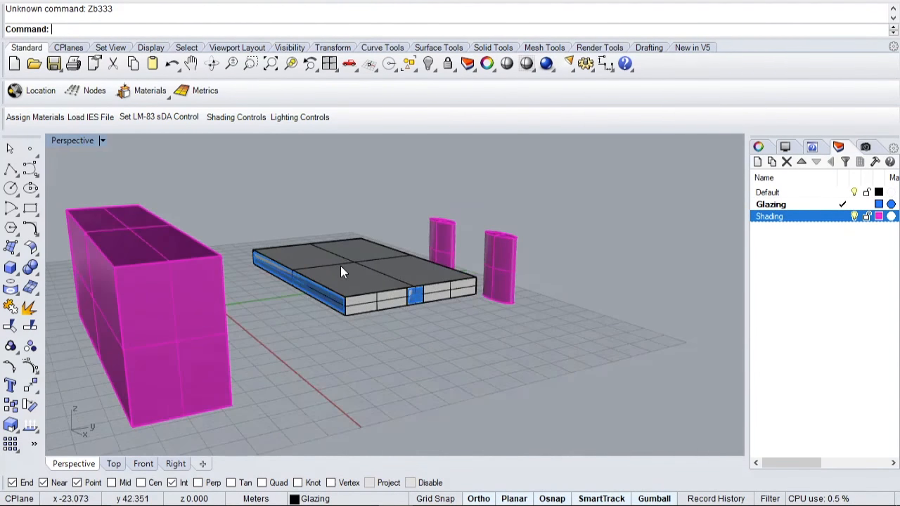
# Examine the complete model from above, comparing the floor volume, its windows and the surrounding shading objects
pyautogui.moveTo(432, 236); pyautogui.dragTo(431, 241, button='right')
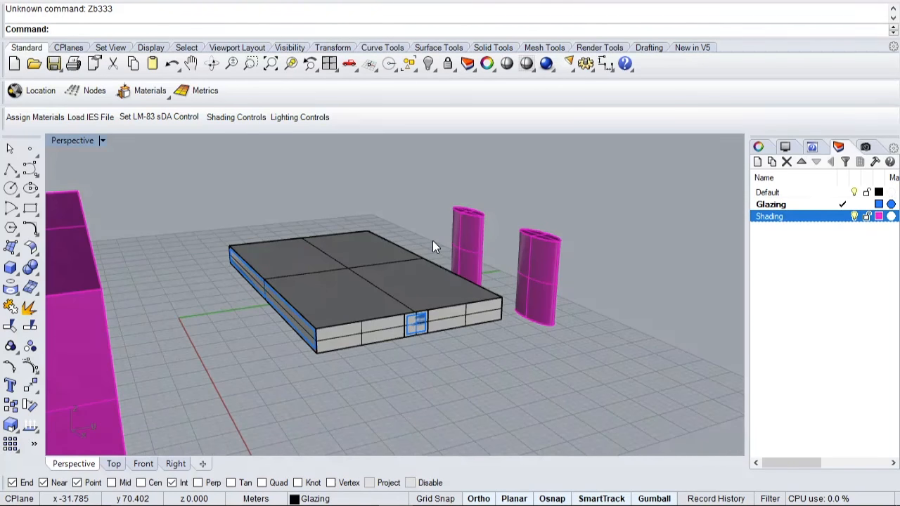
pyautogui.moveTo(453, 238)
pyautogui.mouseDown(button='right')
pyautogui.moveTo(376, 241)
pyautogui.moveTo(325, 274)
pyautogui.moveTo(288, 257)
pyautogui.moveTo(490, 282)
pyautogui.mouseUp(button='right')
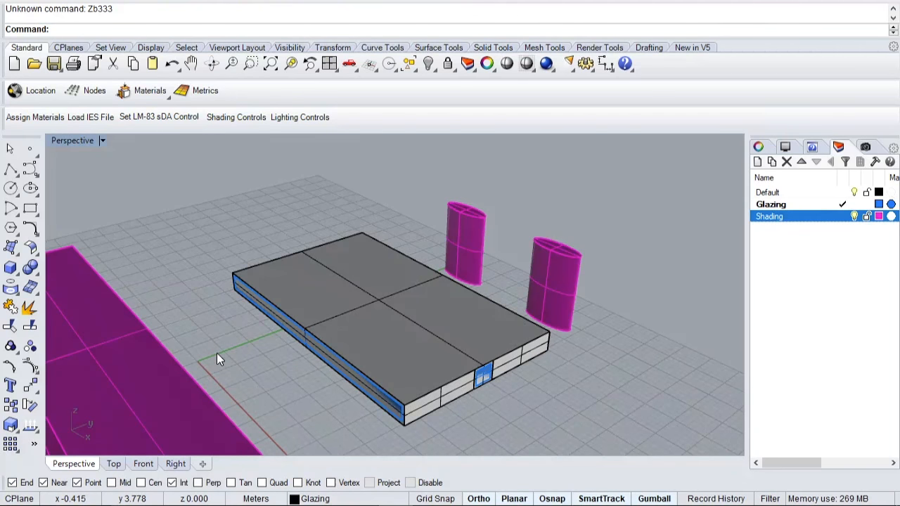
pyautogui.scroll(-4, 436, 317)
pyautogui.scroll(2, 428, 327)
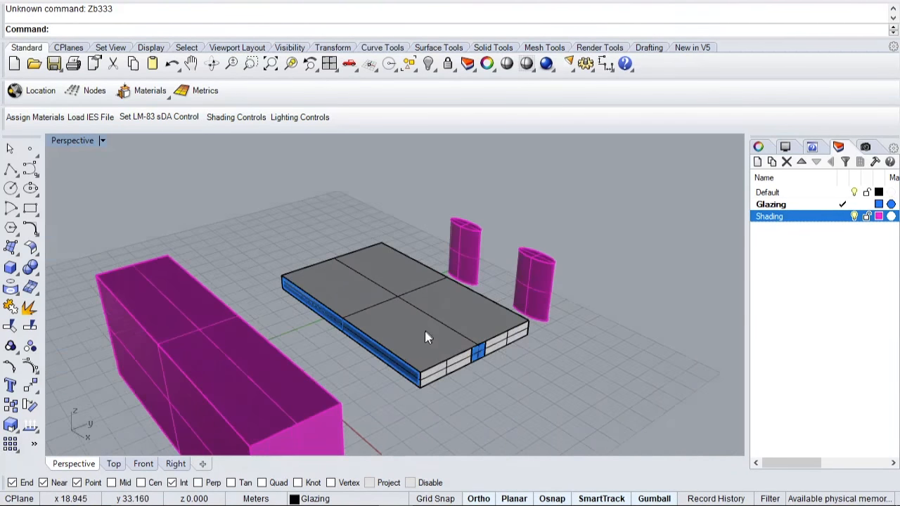
pyautogui.scroll(1, 426, 338)
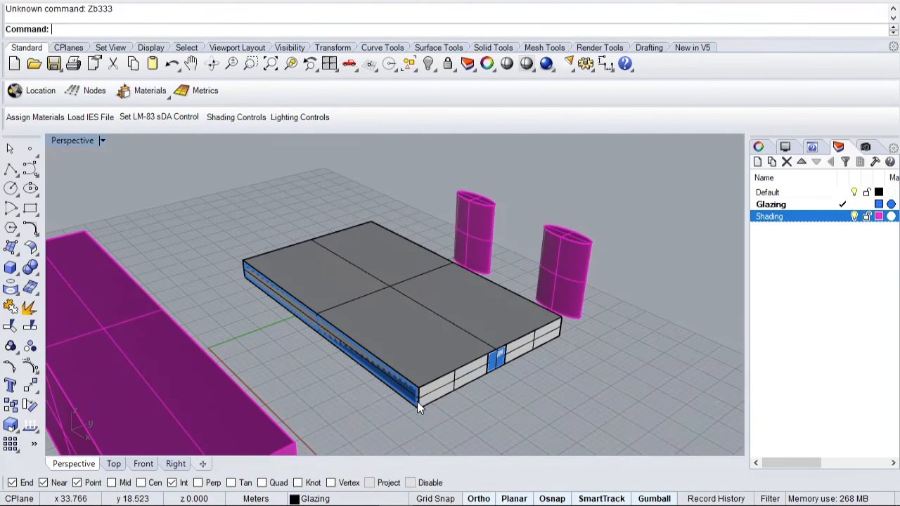
pyautogui.scroll(-3, 418, 401)
pyautogui.scroll(4, 310, 395)
pyautogui.scroll(-3, 379, 358)
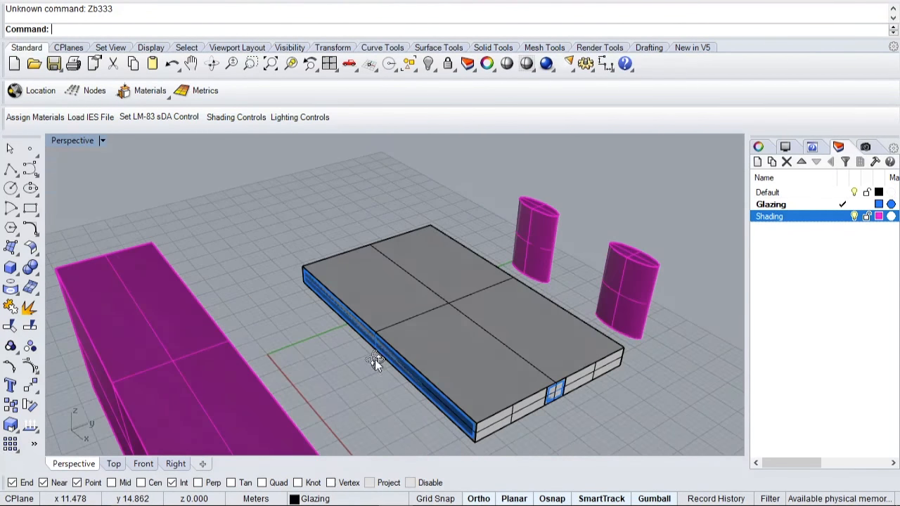
# Launch Grasshopper from Rhino and start with a blank definition
pyautogui.scroll(1, 390, 394)
pyautogui.scroll(2, 390, 403)
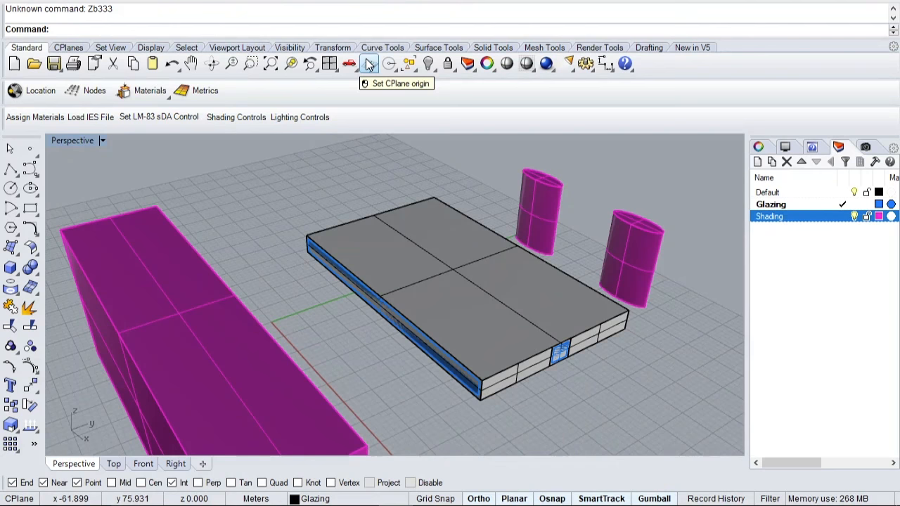
pyautogui.write('Grasshopper')
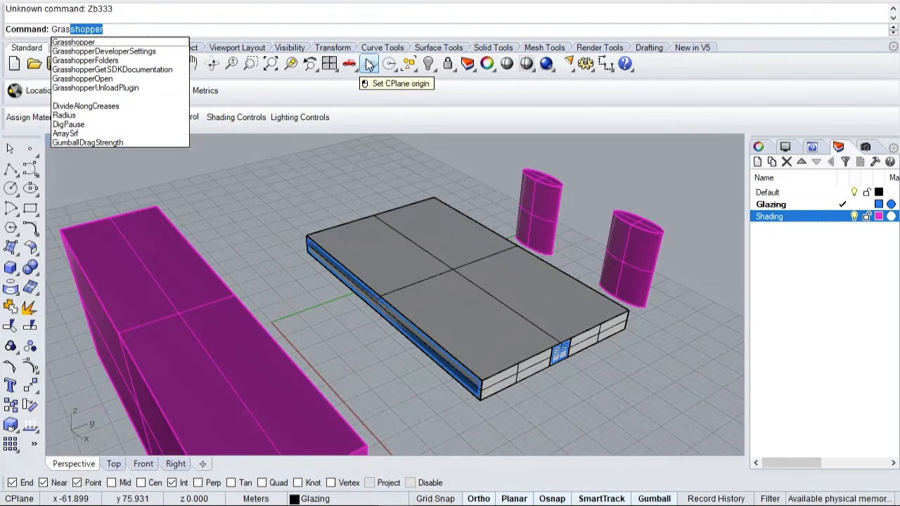
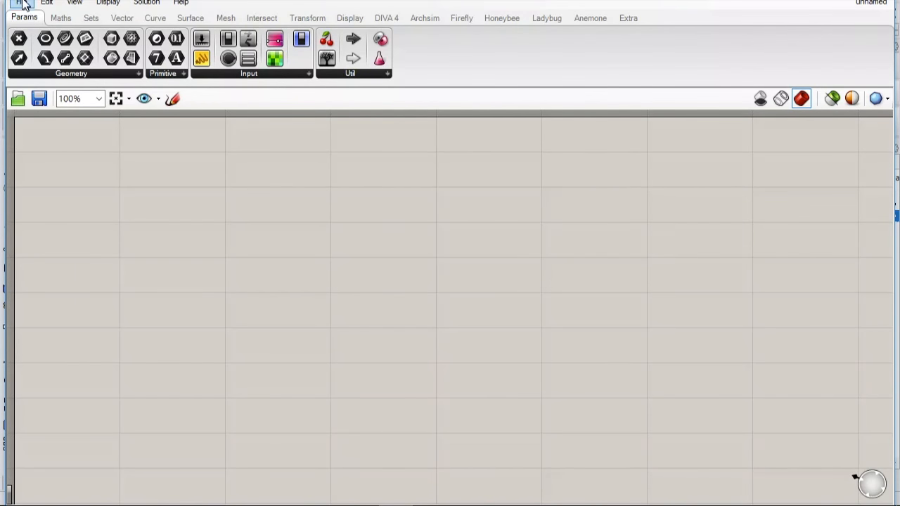
pyautogui.click(22, 3)
pyautogui.click(552, 319)
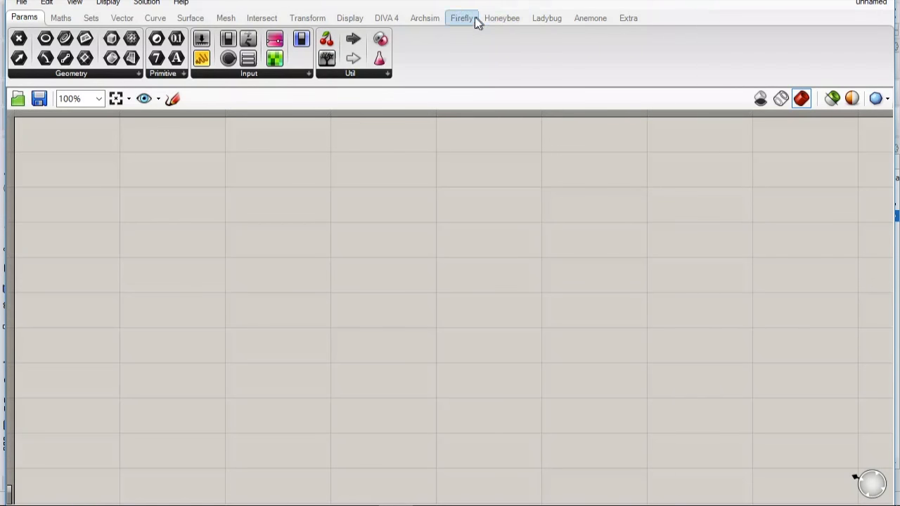
# Place an Archsim Thermal Zone component on the empty canvas
pyautogui.click(414, 20)
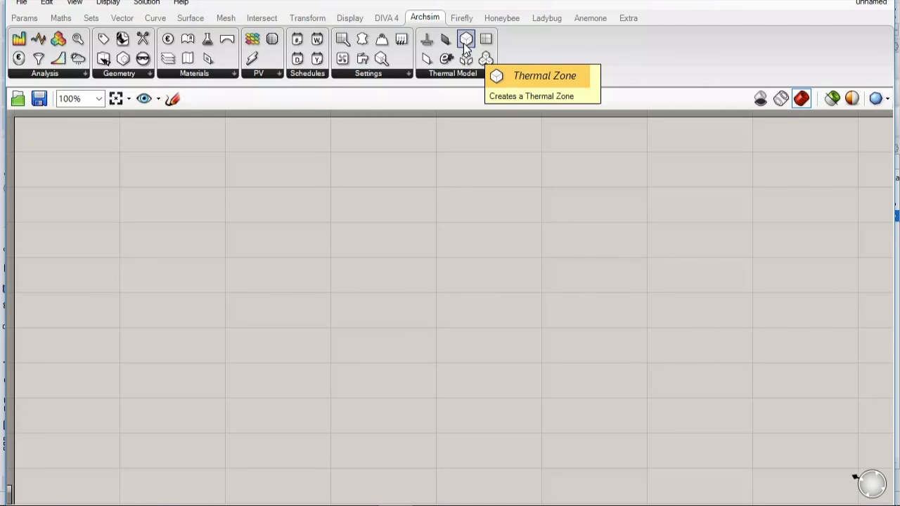
pyautogui.click(466, 40)
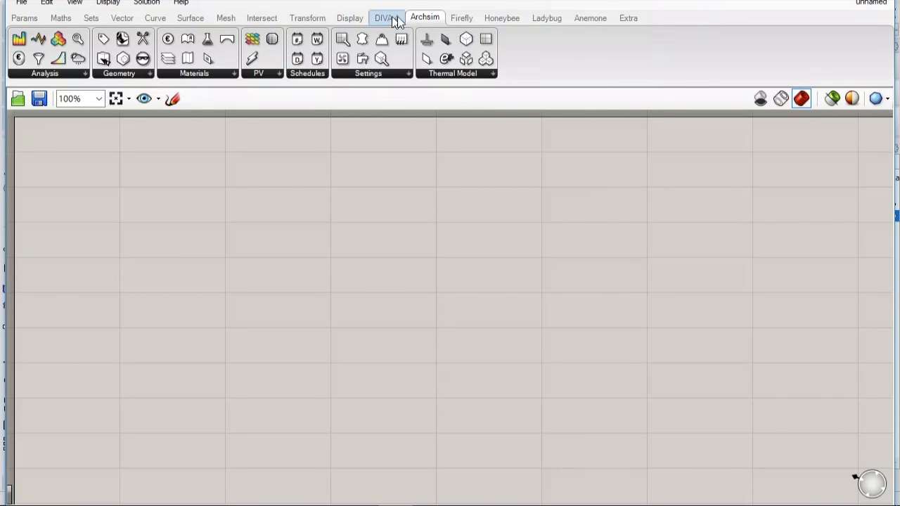
pyautogui.click(470, 37)
pyautogui.moveTo(376, 220); pyautogui.dragTo(376, 219)
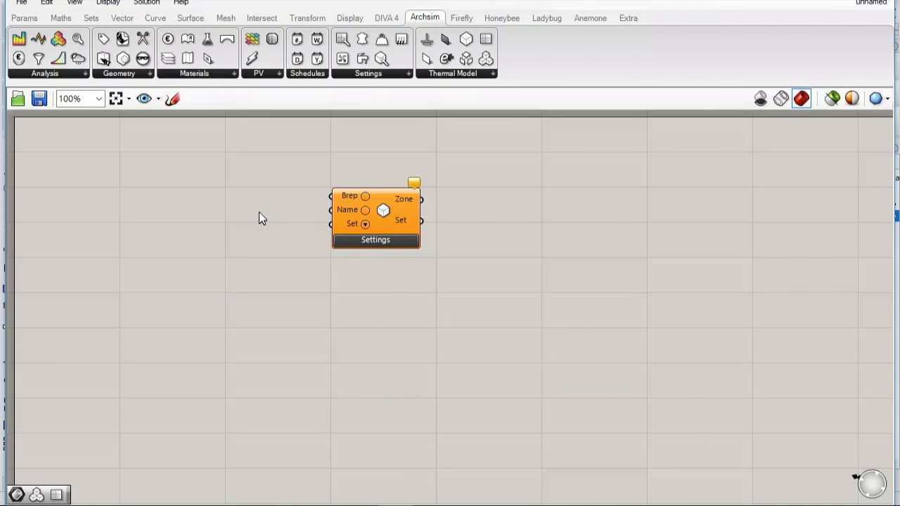
# Add a Brep parameter beside the Thermal Zone component and reference the Rhino floor volume as its single Brep
pyautogui.doubleClick(199, 209)
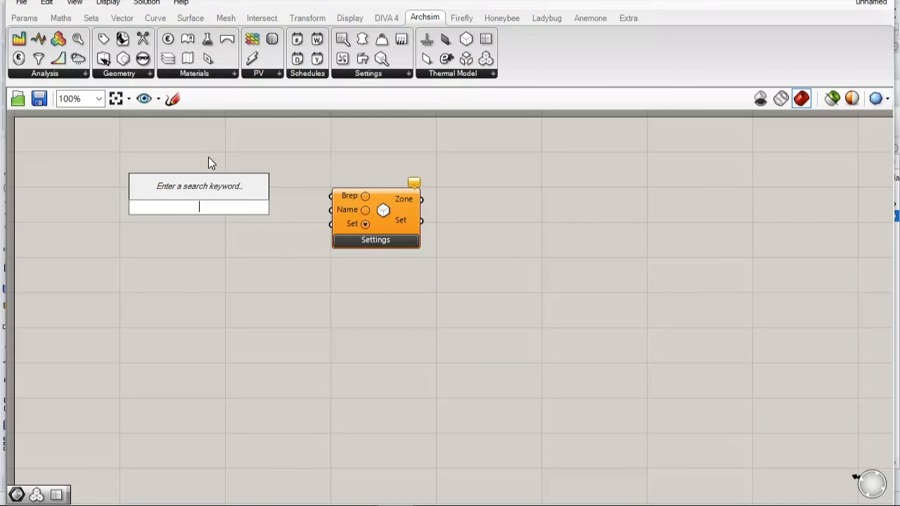
pyautogui.write('BREP')
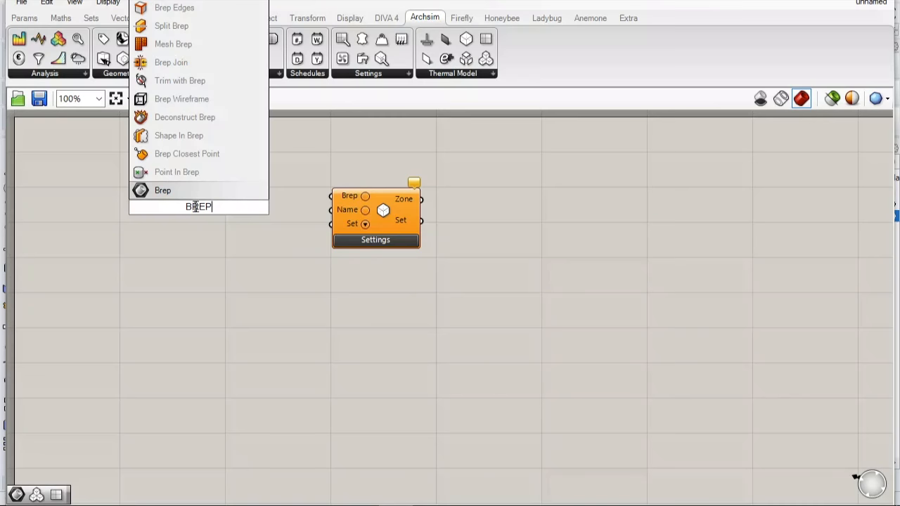
pyautogui.click(149, 192)
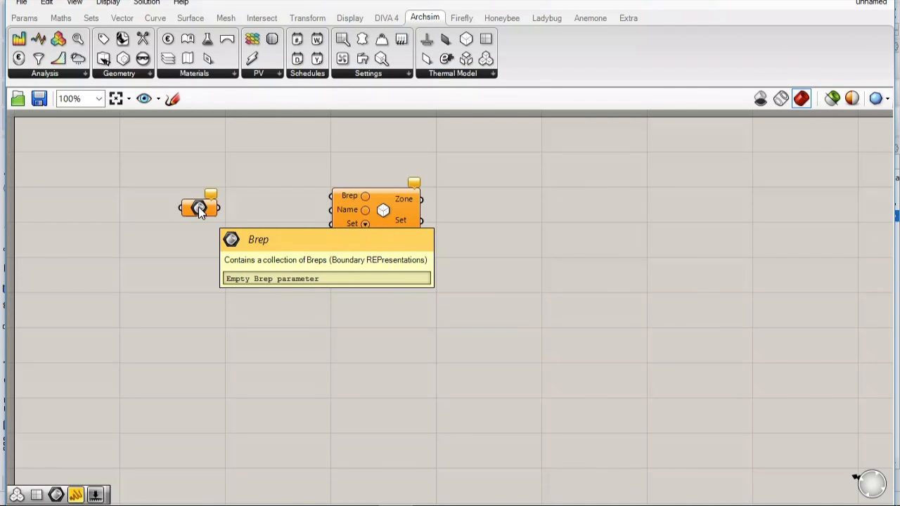
pyautogui.moveTo(198, 208); pyautogui.dragTo(264, 201)
pyautogui.rightClick(263, 201)
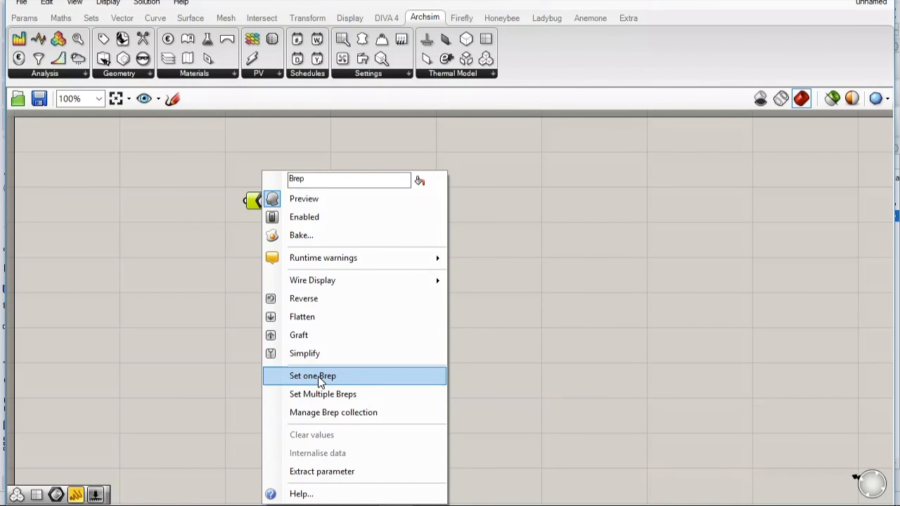
pyautogui.click(318, 376)
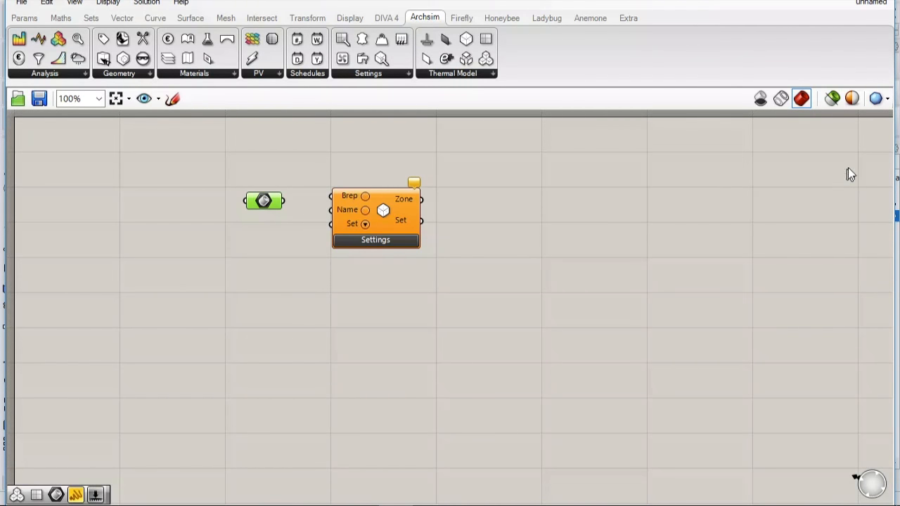
# Resize and arrange the Rhino and Grasshopper windows side by side so the model and the canvas are both visible
pyautogui.moveTo(896, 134); pyautogui.dragTo(629, 155)
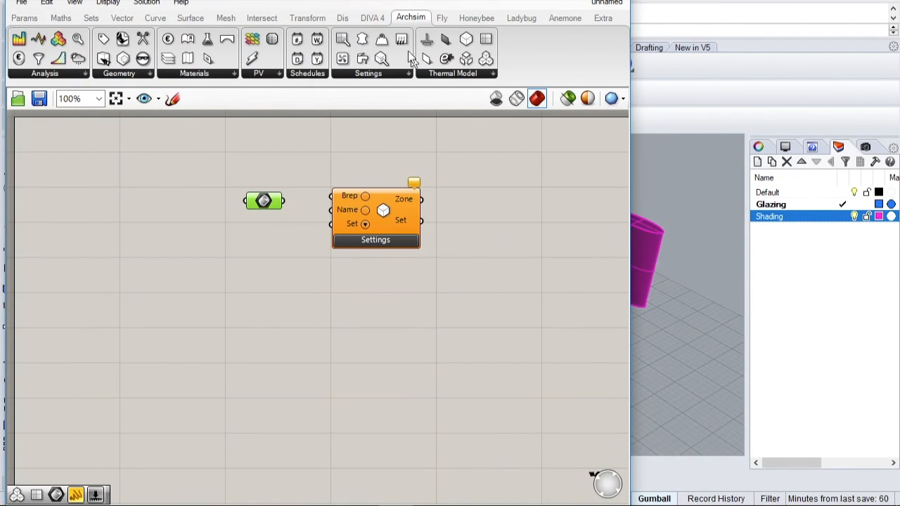
pyautogui.moveTo(301, 1); pyautogui.dragTo(673, 8)
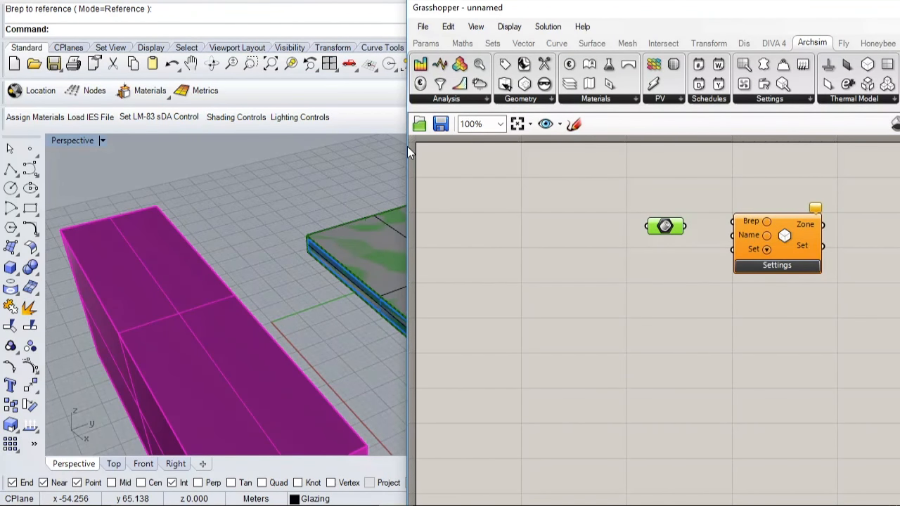
pyautogui.moveTo(407, 146); pyautogui.dragTo(464, 149)
pyautogui.scroll(-2, 518, 199)
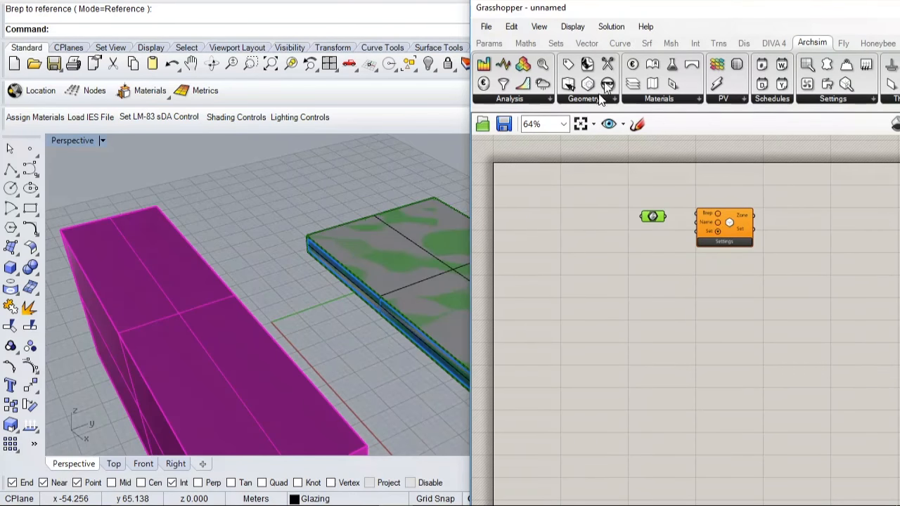
pyautogui.moveTo(612, 9); pyautogui.dragTo(482, 0)
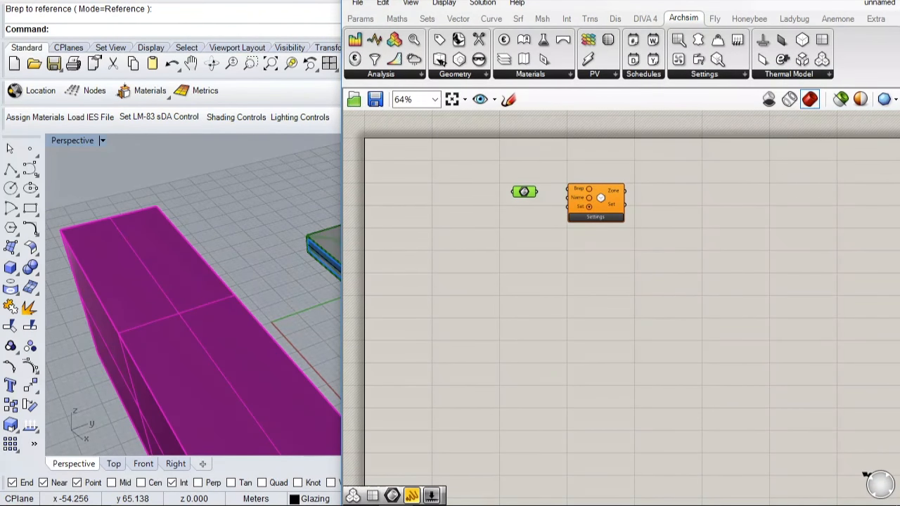
pyautogui.moveTo(766, 0); pyautogui.dragTo(766, 2)
pyautogui.doubleClick(704, 1)
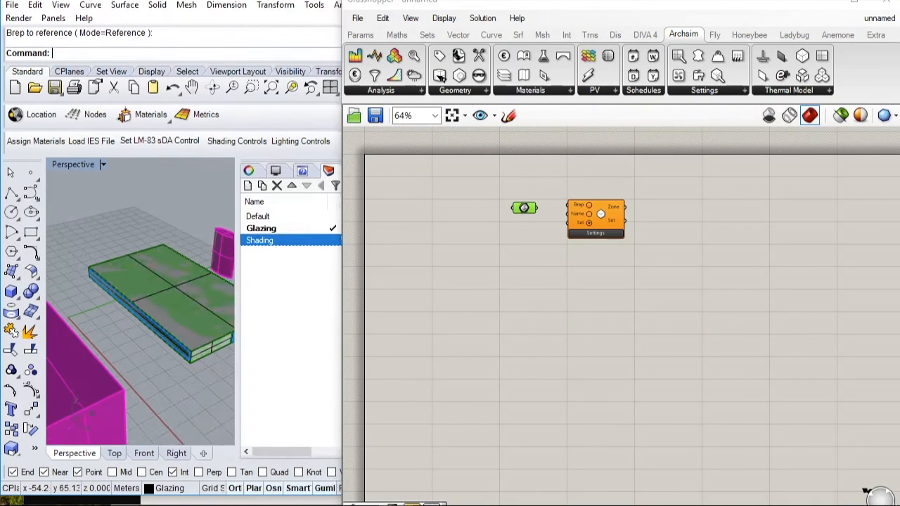
pyautogui.moveTo(385, 0); pyautogui.dragTo(483, 0)
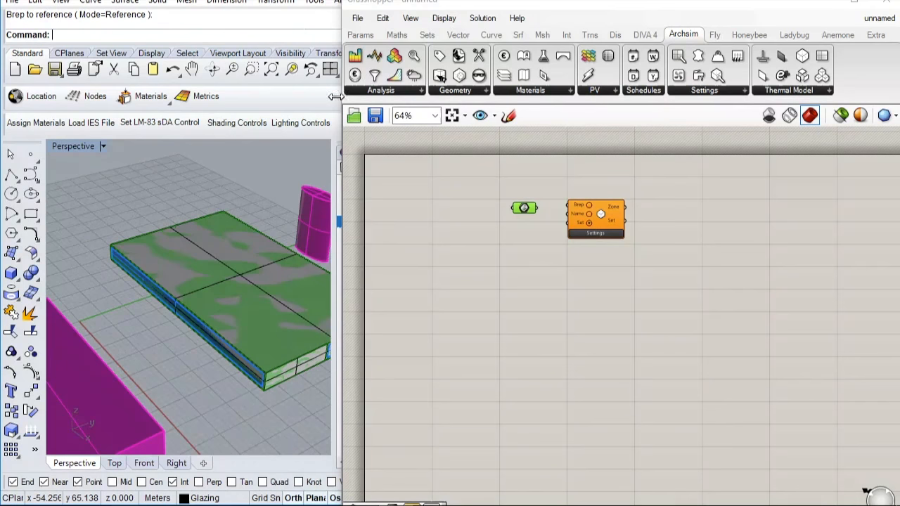
pyautogui.moveTo(340, 103); pyautogui.dragTo(484, 103)
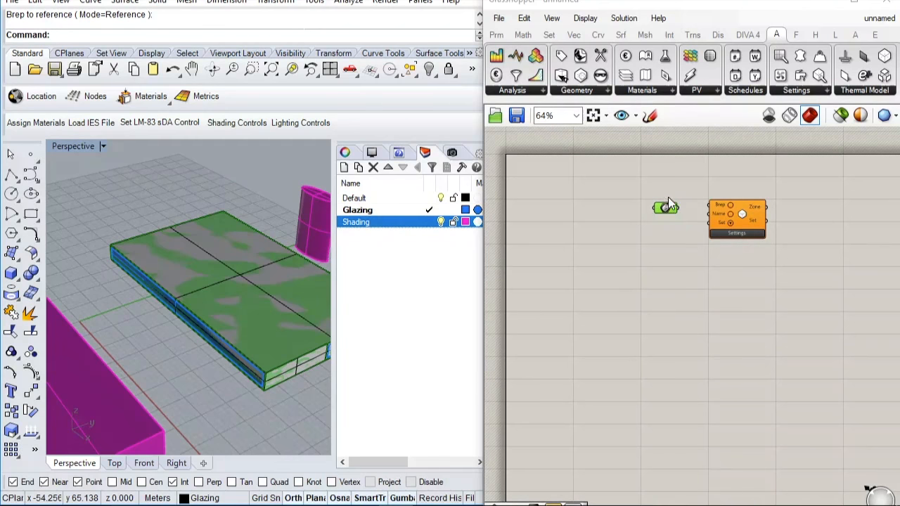
# Select and deselect the Brep parameter repeatedly to check which Rhino geometry it highlights
pyautogui.click(667, 226)
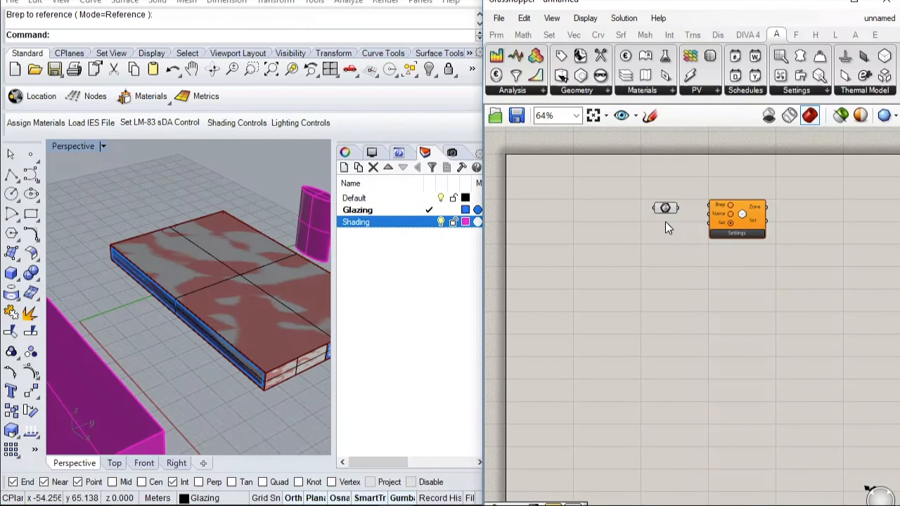
pyautogui.click(665, 208)
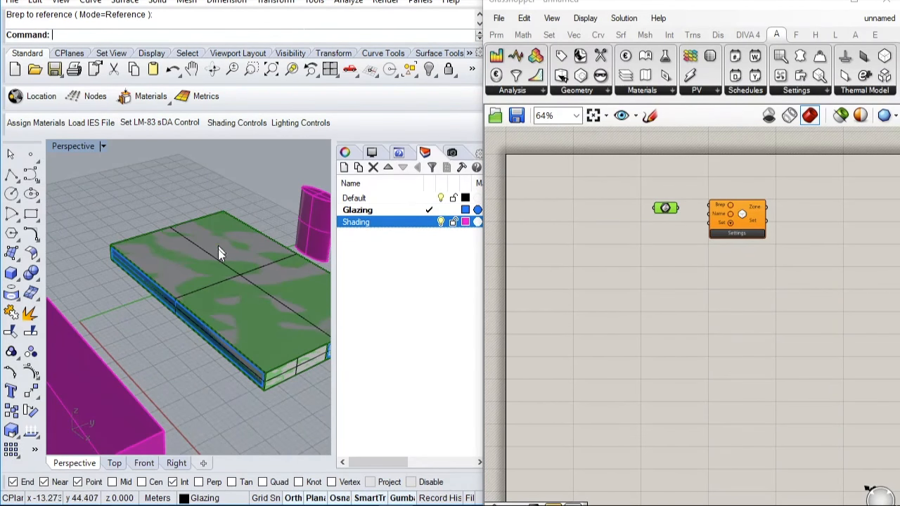
pyautogui.click(699, 237)
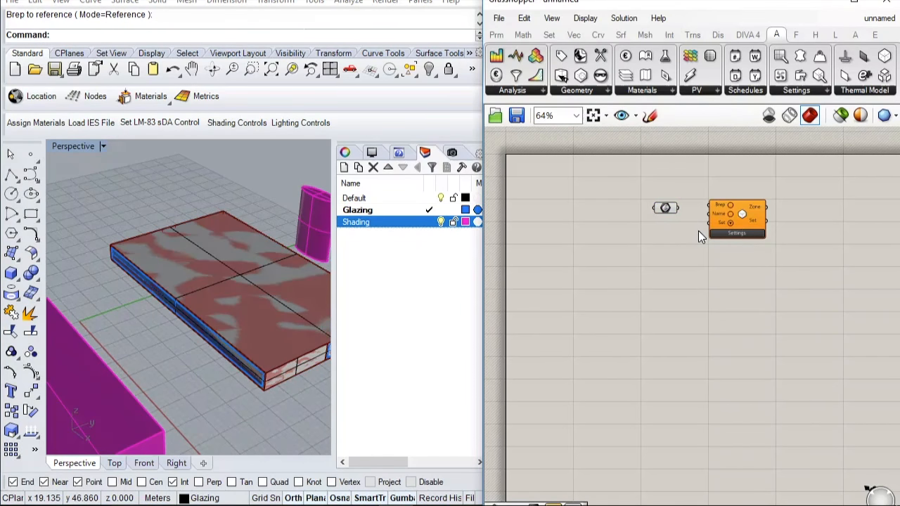
pyautogui.click(665, 208)
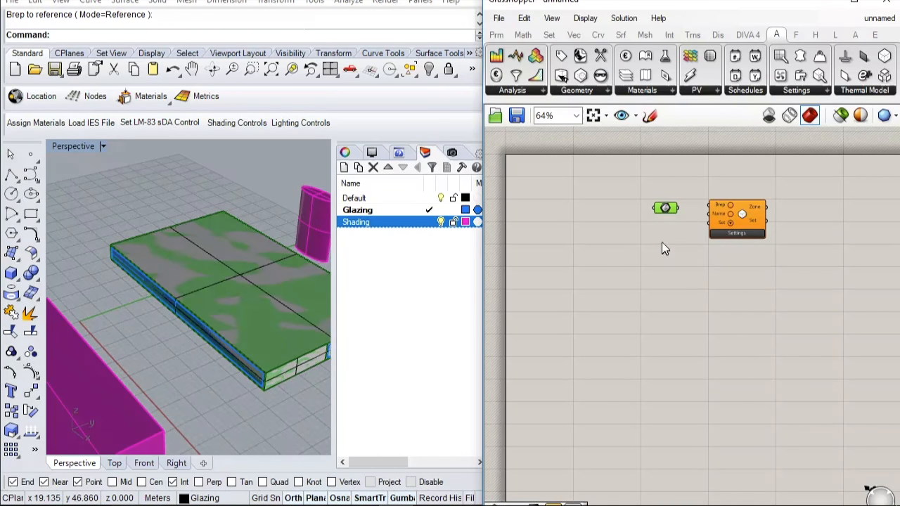
pyautogui.click(647, 237)
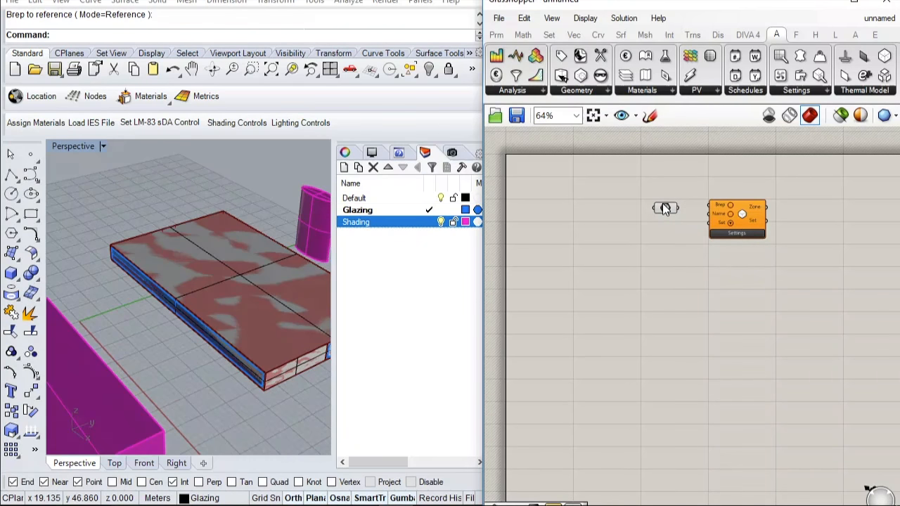
pyautogui.click(665, 211)
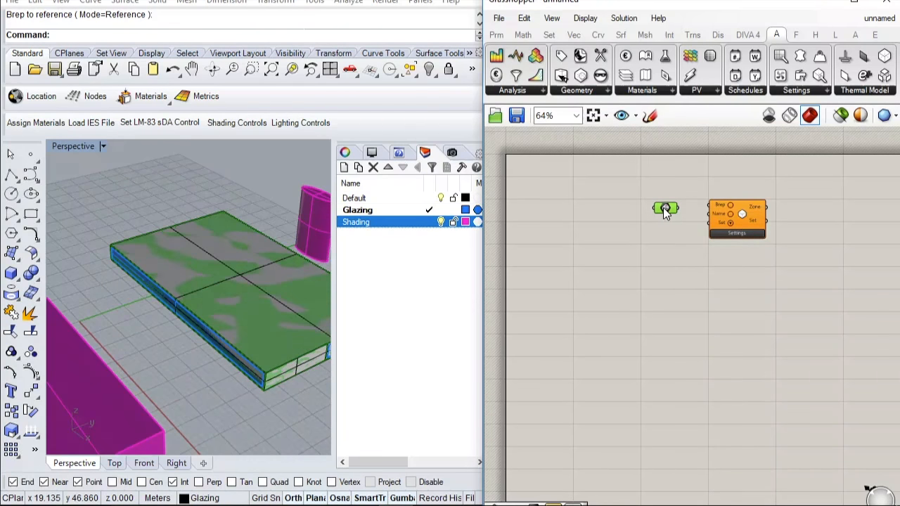
pyautogui.click(648, 244)
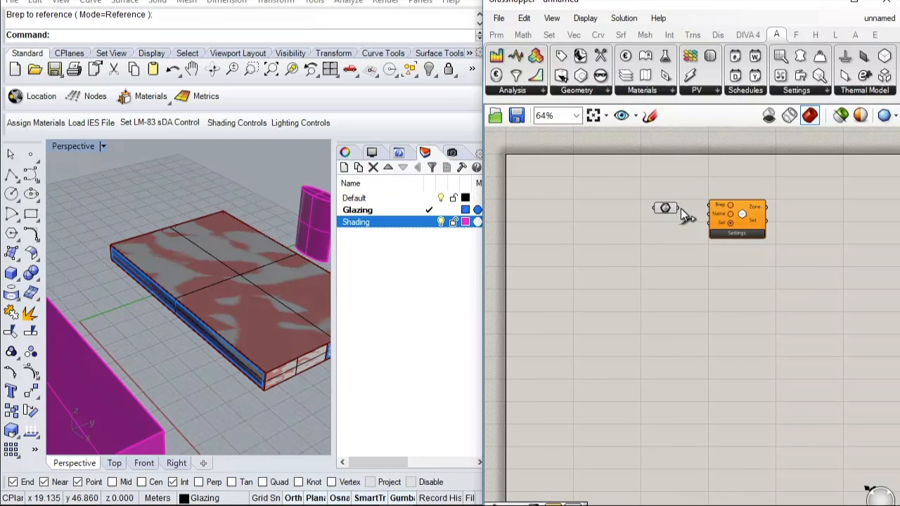
# Connect the Brep parameter's output to the Brep input of the Thermal Zone component
pyautogui.moveTo(677, 208); pyautogui.dragTo(716, 208)
pyautogui.scroll(2, 717, 212)
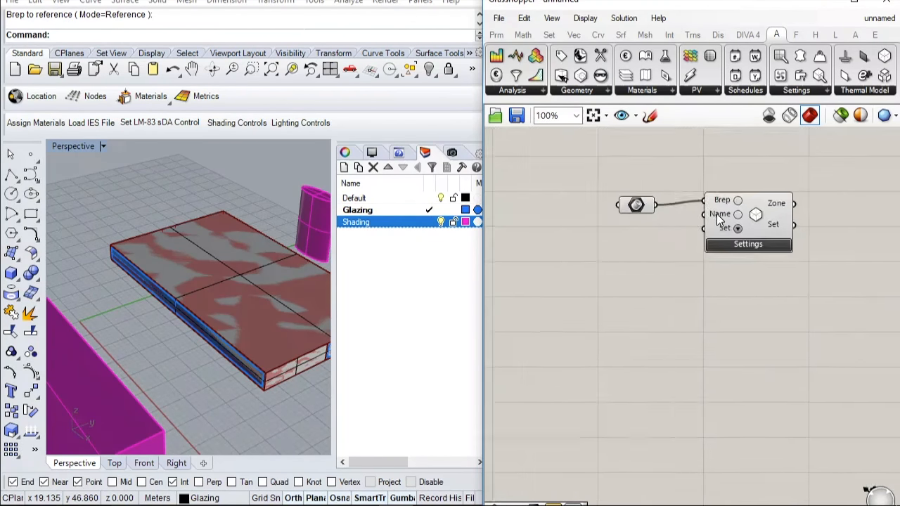
pyautogui.scroll(-1, 580, 352)
pyautogui.scroll(1, 654, 285)
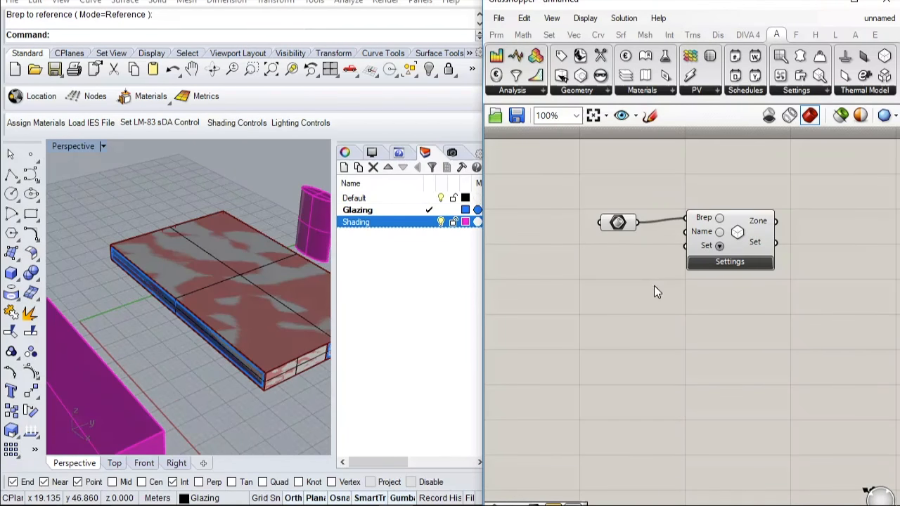
# Disconnect and reconnect the wire into the zone's Brep input, and move the Brep parameter slightly upward
pyautogui.moveTo(640, 223); pyautogui.dragTo(683, 226)
pyautogui.keyDown('ctrl'); pyautogui.moveTo(646, 223); pyautogui.dragTo(687, 218); pyautogui.keyUp('ctrl')
pyautogui.keyDown('ctrl'); pyautogui.moveTo(639, 221); pyautogui.dragTo(679, 221); pyautogui.keyUp('ctrl')
pyautogui.click(618, 220)
pyautogui.moveTo(620, 223); pyautogui.dragTo(617, 216)
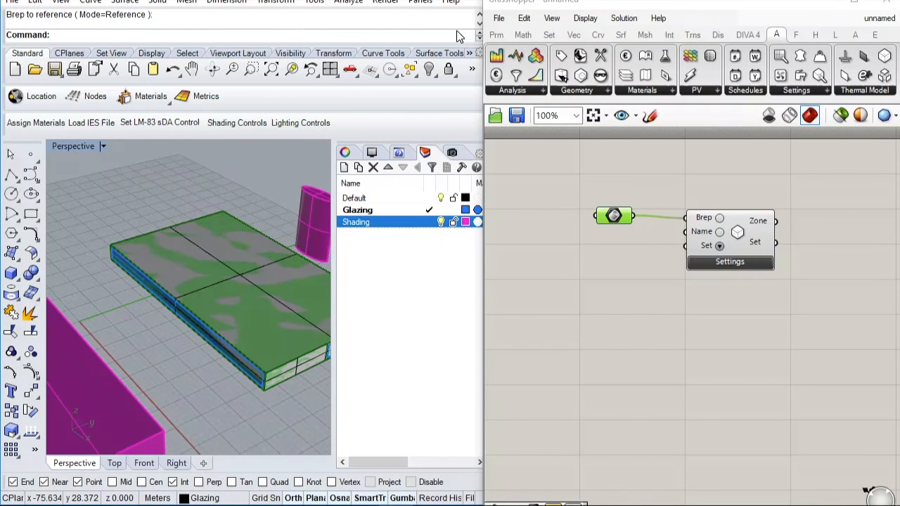
pyautogui.click(657, 248)
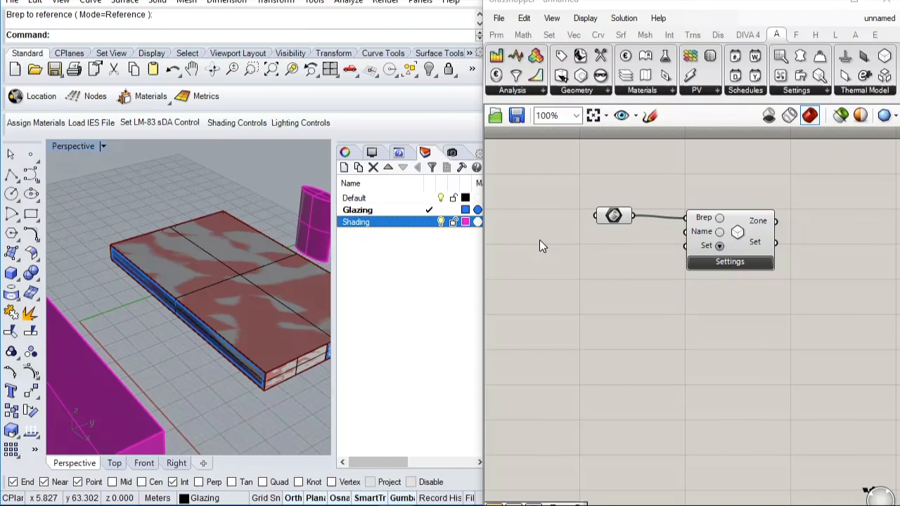
# Add a Panel to the canvas and place it below the Brep parameter
pyautogui.doubleClick(589, 251)
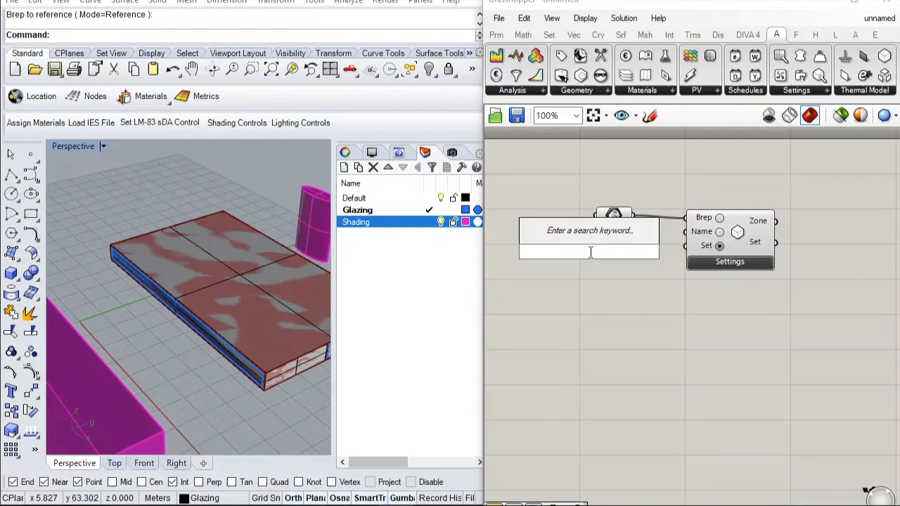
pyautogui.write('Panel')
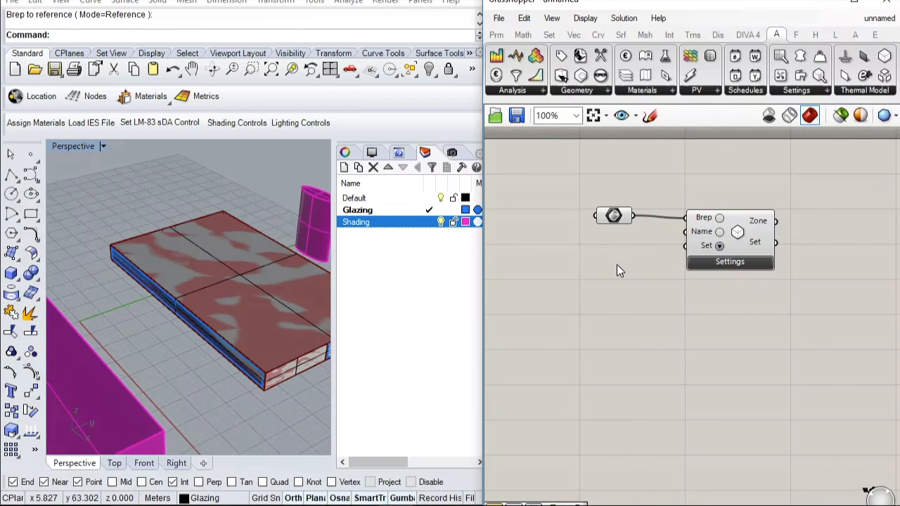
pyautogui.doubleClick(617, 263)
pyautogui.write('panel')
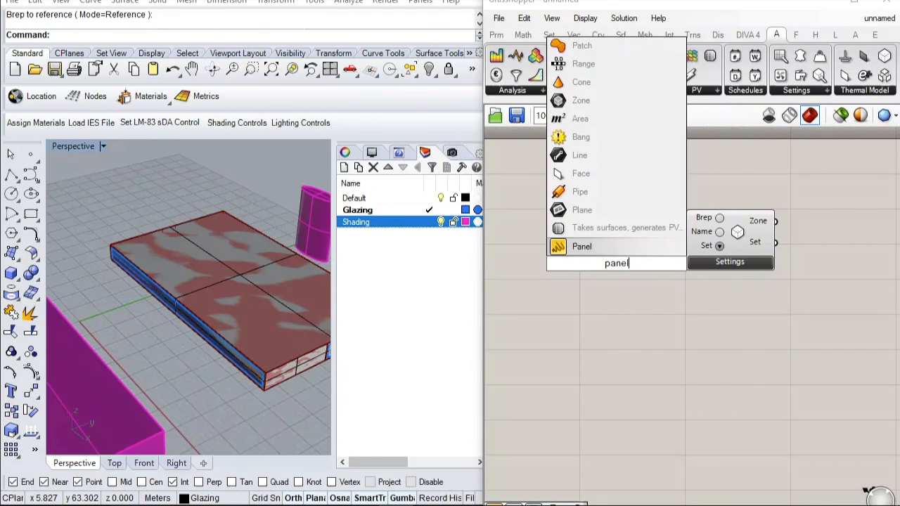
pyautogui.click(610, 241)
pyautogui.moveTo(604, 276); pyautogui.dragTo(579, 285)
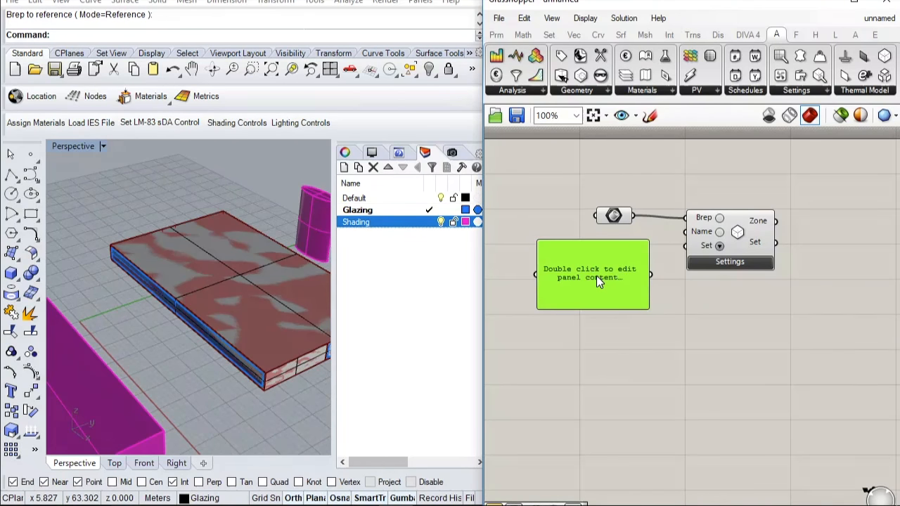
# Replace the panel's placeholder content with the zone name Lasserre_3rd_Floor
pyautogui.doubleClick(596, 278)
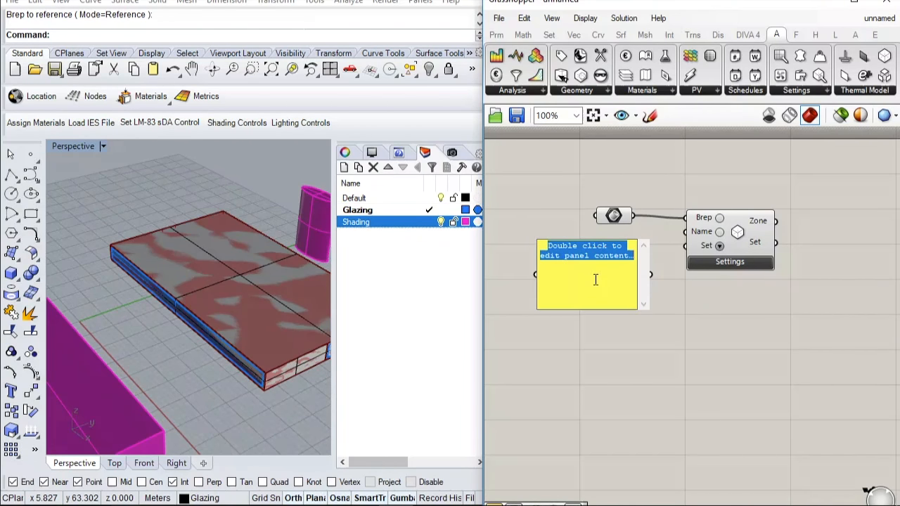
pyautogui.write('Lasserre3rdFl')
pyautogui.press('BackSpace')
pyautogui.press('BackSpace')
pyautogui.press('BackSpace')
pyautogui.press('BackSpace')
pyautogui.press('BackSpace')
pyautogui.write('_3rd_f')
pyautogui.press('BackSpace')
pyautogui.write('Floor')
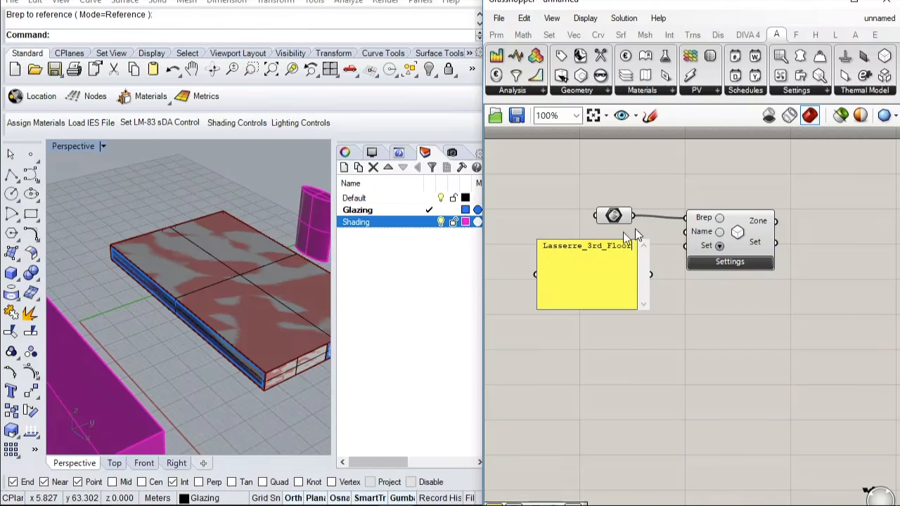
pyautogui.click(606, 323)
# Shrink the name panel to one line and connect its output to the Thermal Zone component's Name input
pyautogui.moveTo(596, 308); pyautogui.dragTo(617, 253)
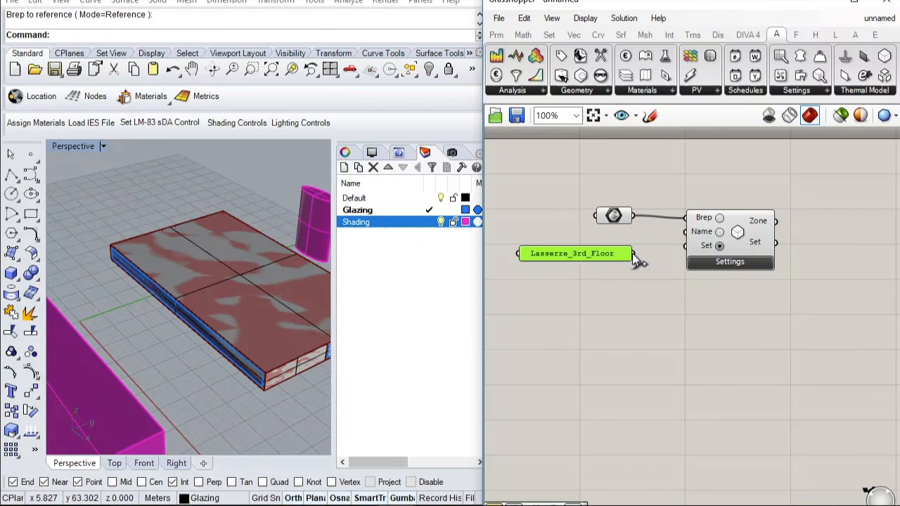
pyautogui.moveTo(636, 254); pyautogui.dragTo(684, 233)
pyautogui.click(674, 306)
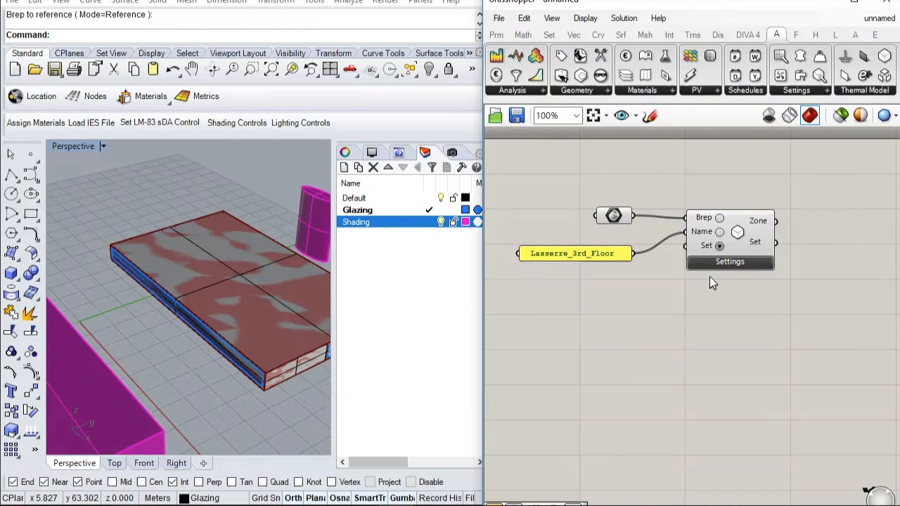
pyautogui.scroll(-1, 704, 274)
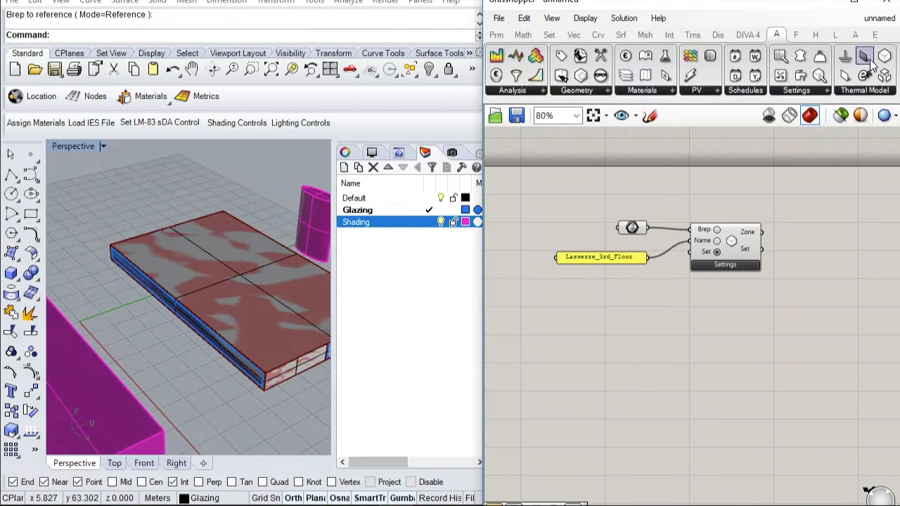
pyautogui.moveTo(865, 57)
pyautogui.mouseDown()
pyautogui.moveTo(647, 358)
pyautogui.moveTo(711, 308)
pyautogui.moveTo(716, 318)
pyautogui.mouseUp()
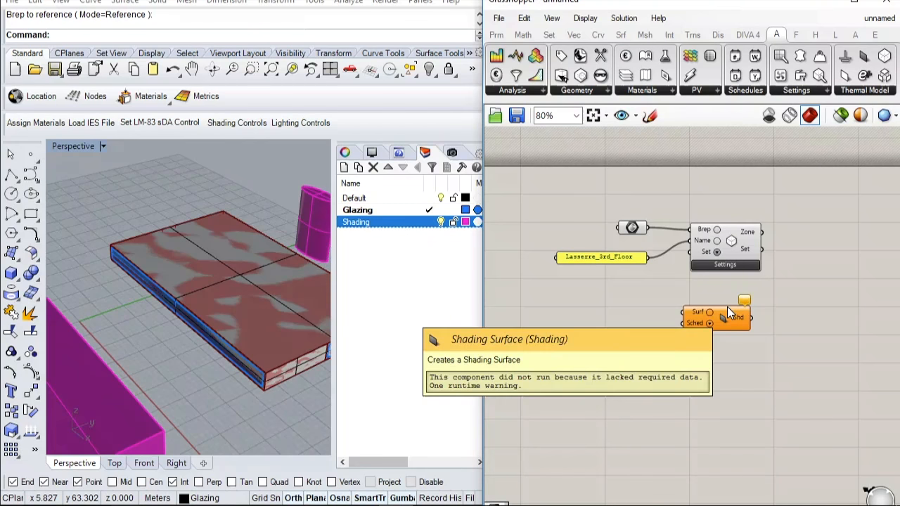
pyautogui.moveTo(726, 315); pyautogui.dragTo(735, 371)
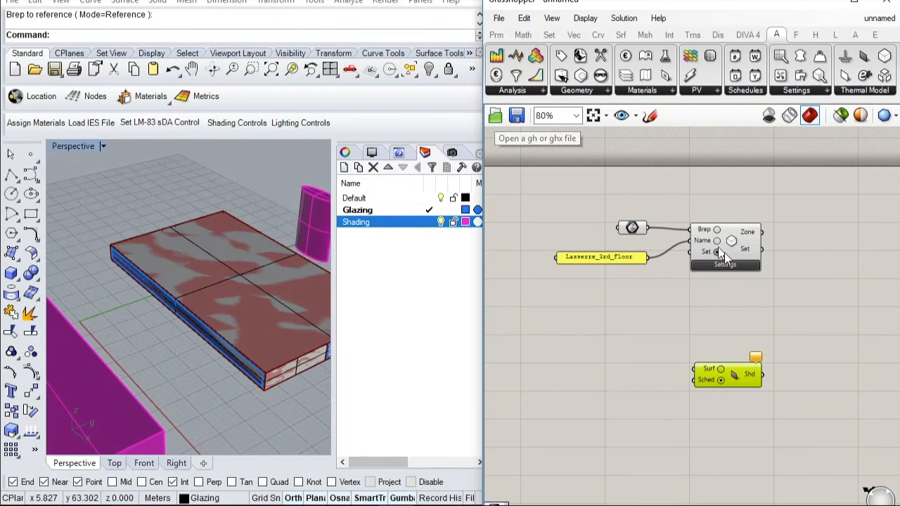
pyautogui.press('Delete')
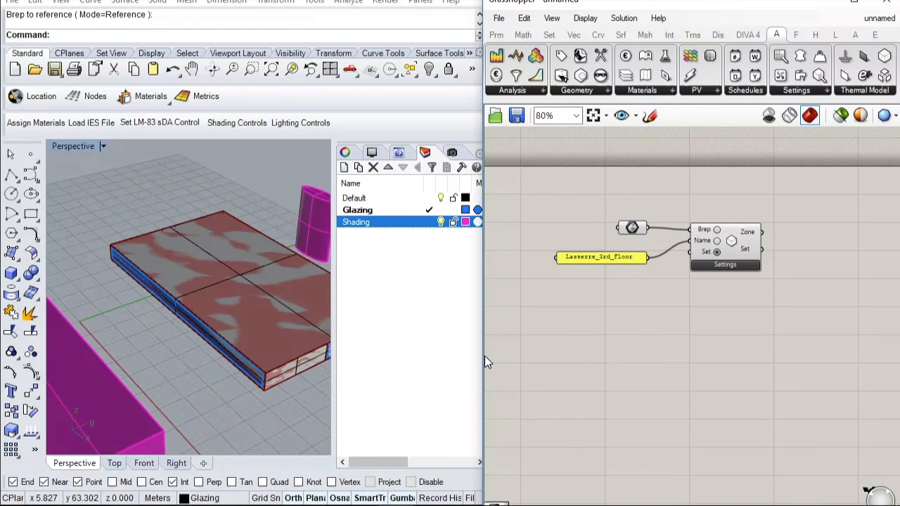
# Widen the Grasshopper window and place Archsim Window and Shading Surface components stacked below the Thermal Zone component
pyautogui.moveTo(482, 353); pyautogui.dragTo(272, 340)
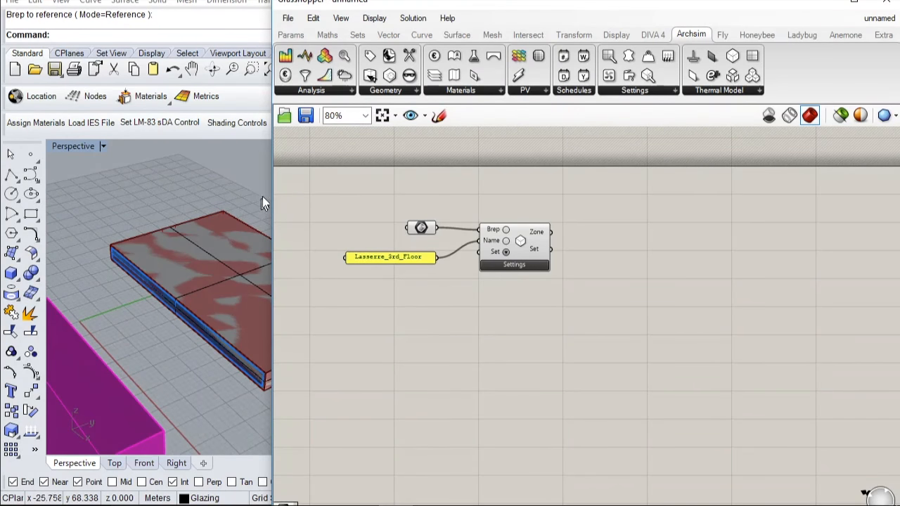
pyautogui.moveTo(272, 188); pyautogui.dragTo(253, 198)
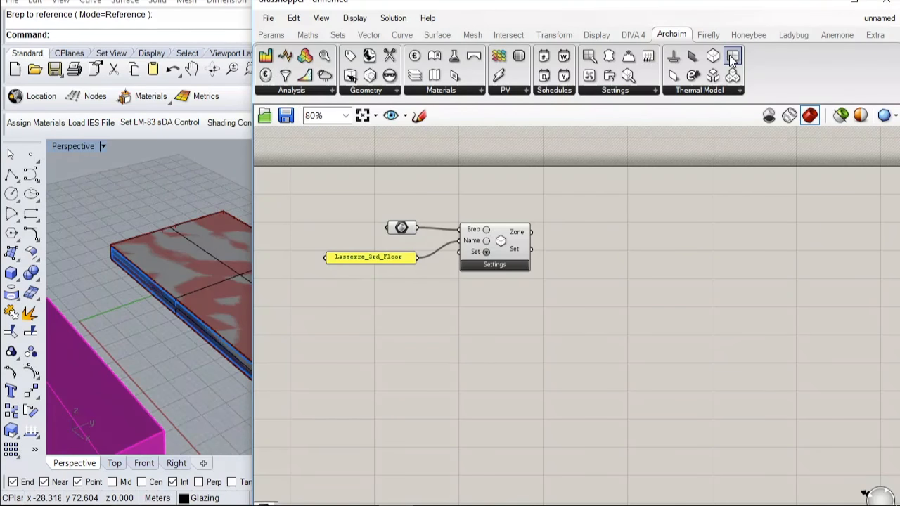
pyautogui.moveTo(706, 76); pyautogui.dragTo(559, 246)
pyautogui.moveTo(489, 313); pyautogui.dragTo(490, 313)
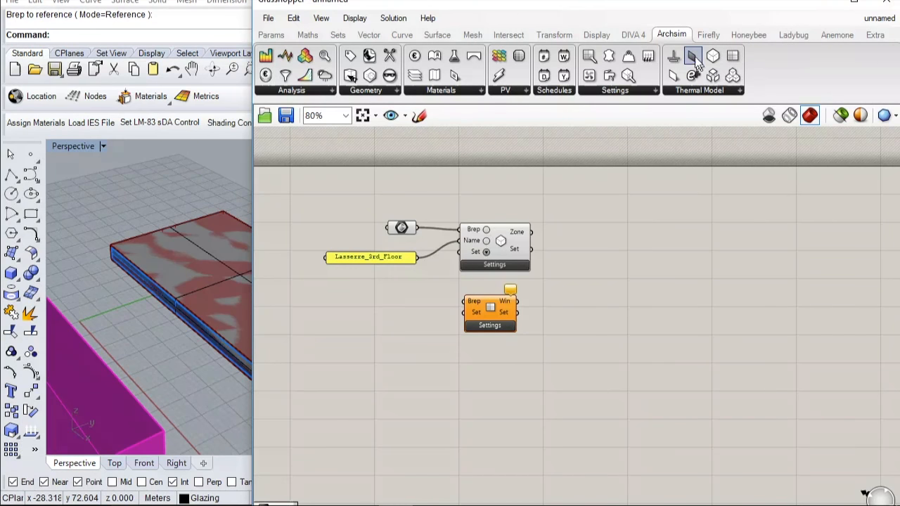
pyautogui.moveTo(693, 54); pyautogui.dragTo(619, 201)
pyautogui.moveTo(490, 373); pyautogui.dragTo(489, 376)
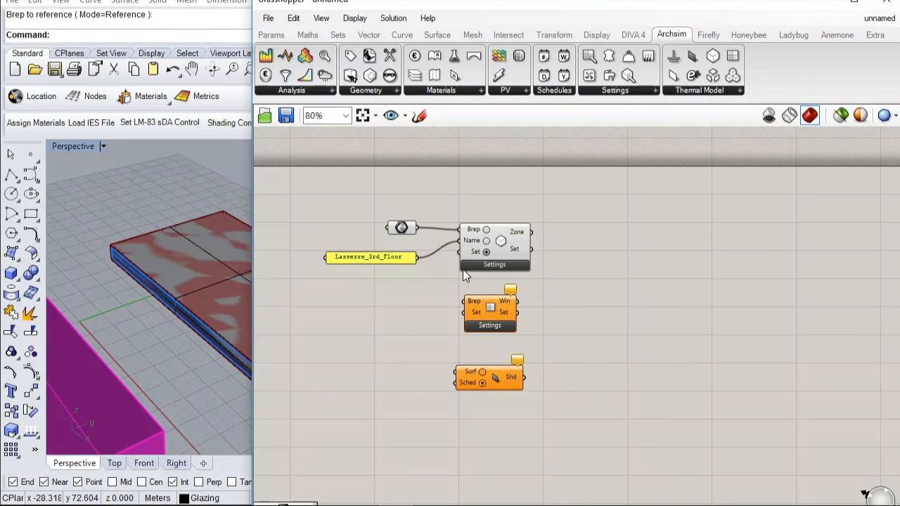
# Add a second Brep parameter beside the Window component for the glazing geometry
pyautogui.doubleClick(395, 307)
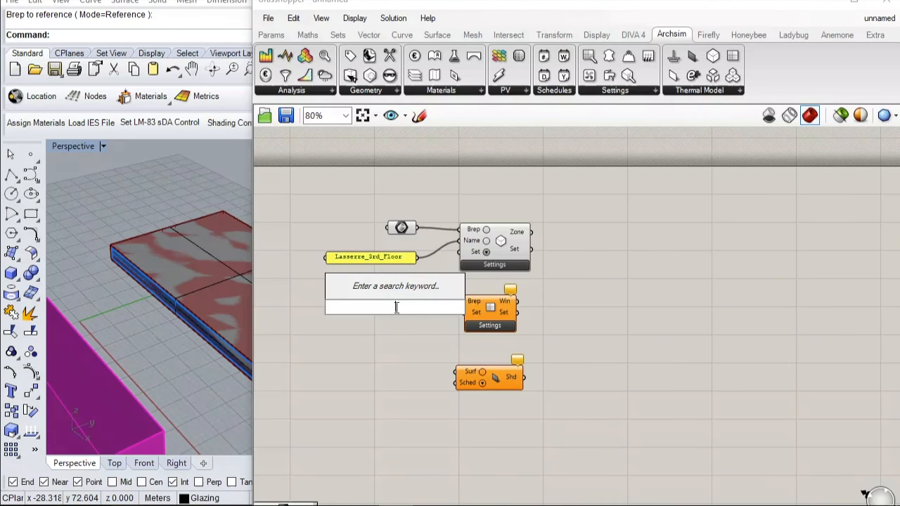
pyautogui.write('brep')
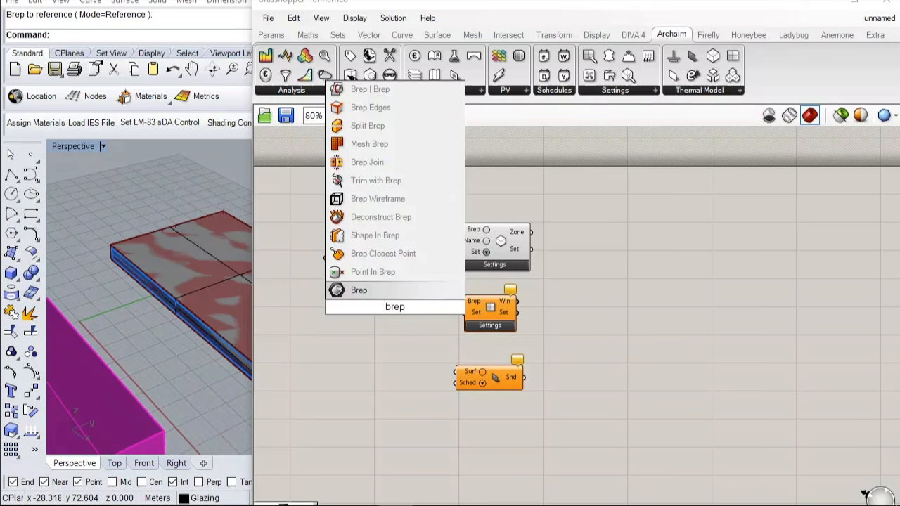
pyautogui.click(391, 291)
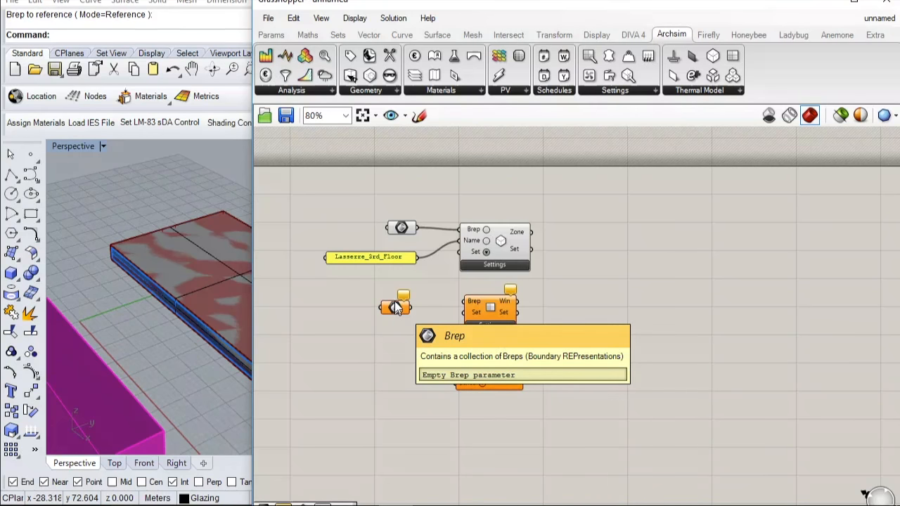
pyautogui.rightClick(397, 307)
pyautogui.click(368, 308)
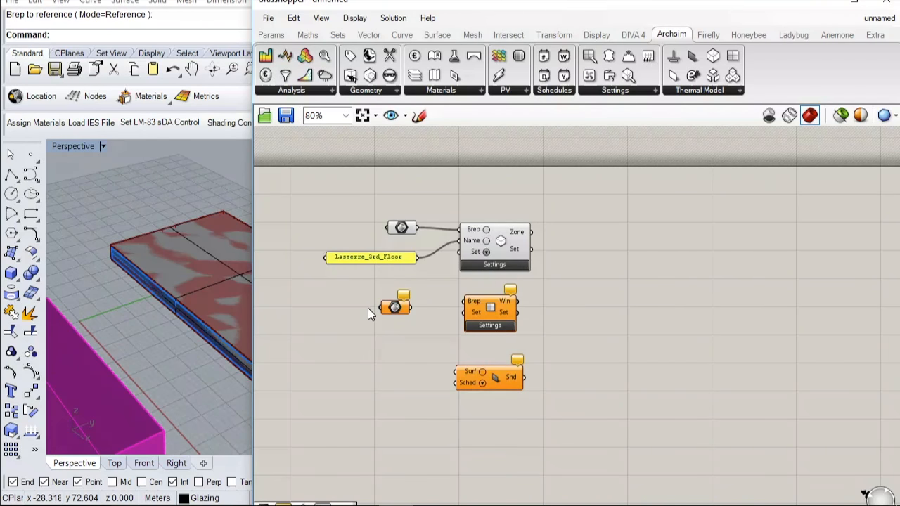
# Begin referencing multiple Breps into the new parameter and pick the glazing surface along one long side of the floor volume
pyautogui.rightClick(395, 307)
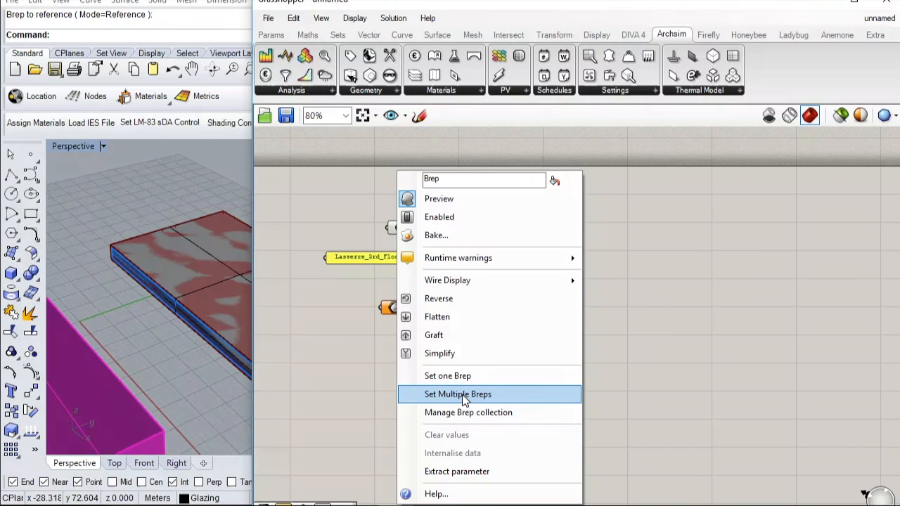
pyautogui.click(462, 395)
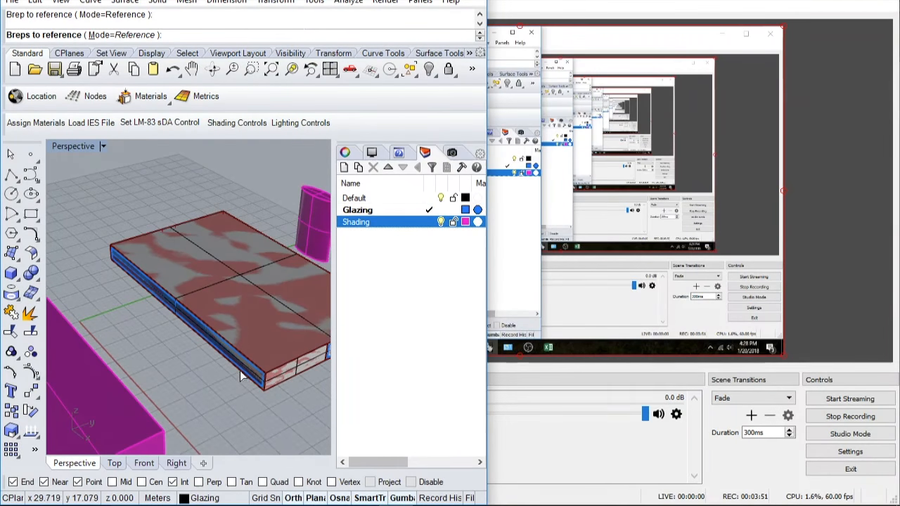
pyautogui.scroll(-6, 239, 373)
pyautogui.scroll(12, 267, 371)
pyautogui.scroll(-7, 201, 364)
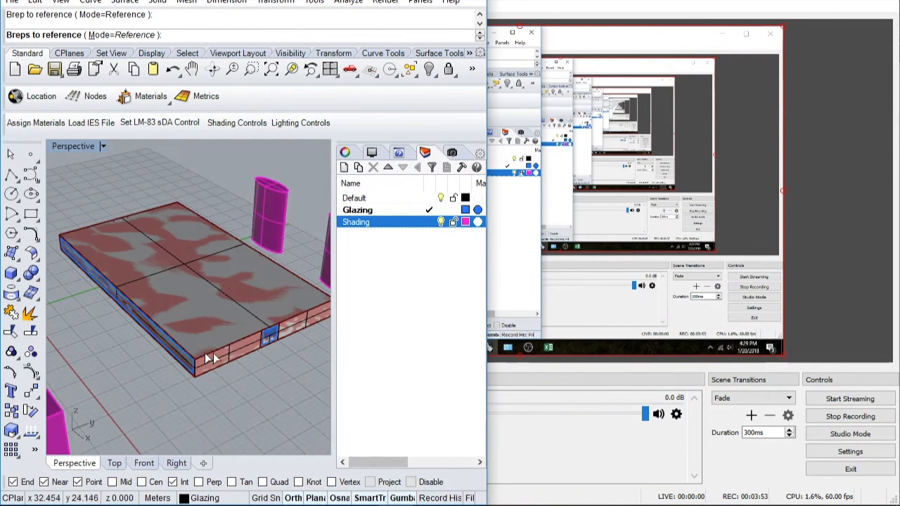
pyautogui.scroll(4, 151, 331)
pyautogui.click(163, 335)
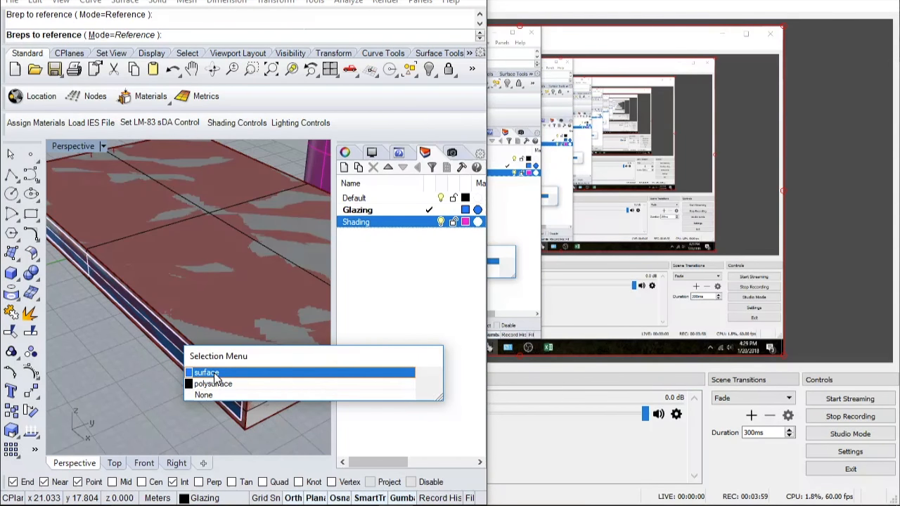
pyautogui.click(214, 372)
# Add the small window surface on the short end and the long glazing surface on the opposite side to the referenced Breps
pyautogui.scroll(-4, 187, 357)
pyautogui.scroll(6, 247, 356)
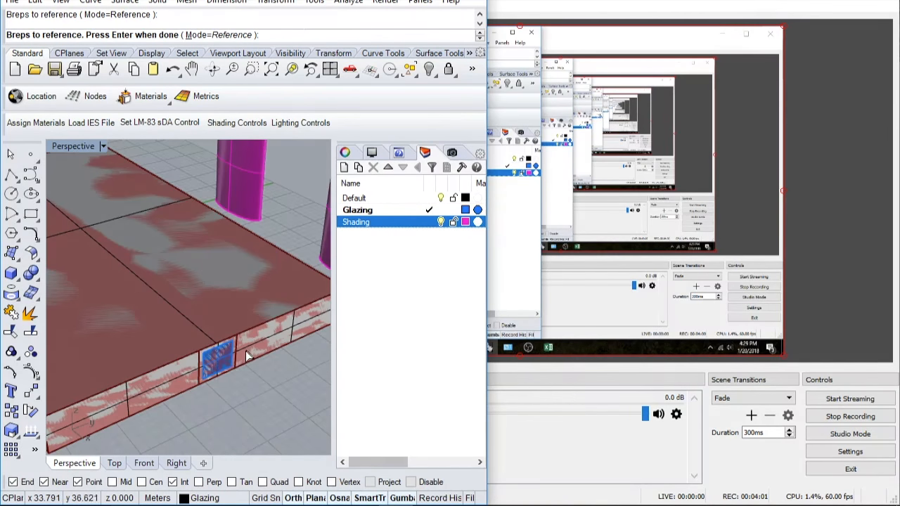
pyautogui.click(219, 362)
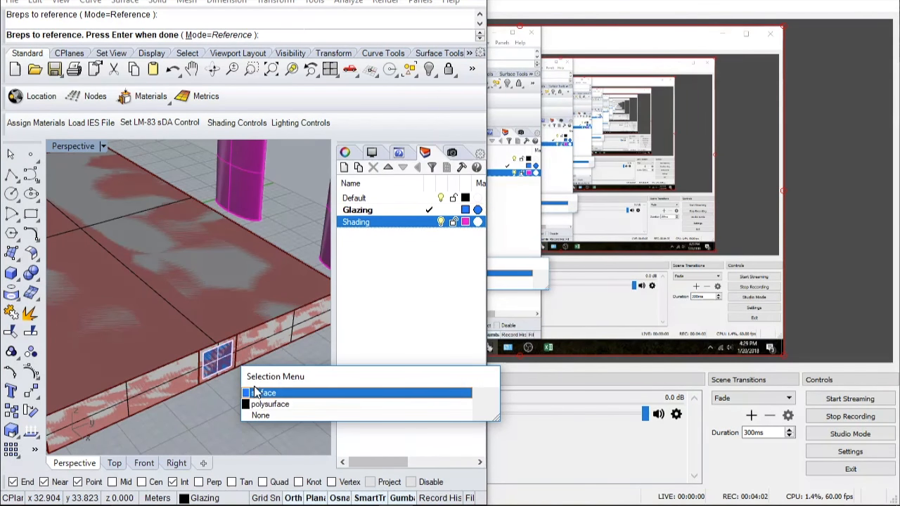
pyautogui.click(267, 393)
pyautogui.scroll(-4, 229, 392)
pyautogui.moveTo(225, 391); pyautogui.dragTo(355, 260, button='right')
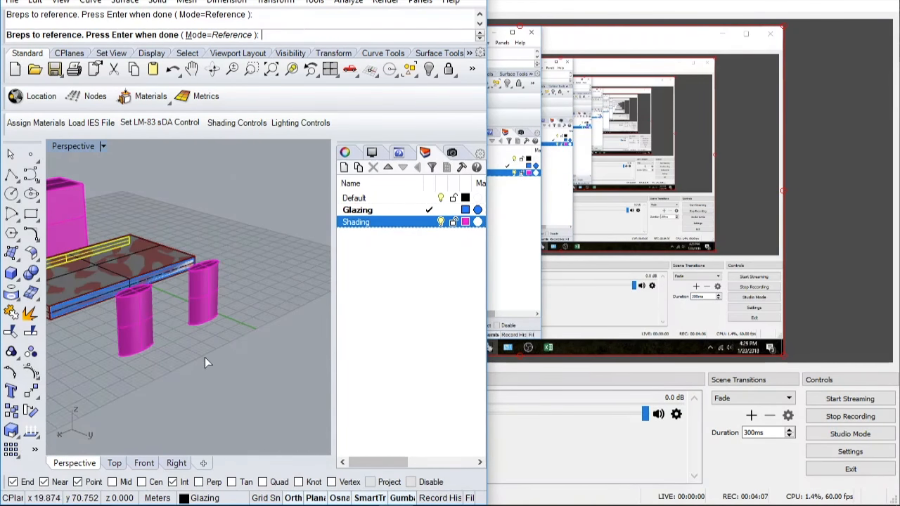
pyautogui.scroll(4, 151, 257)
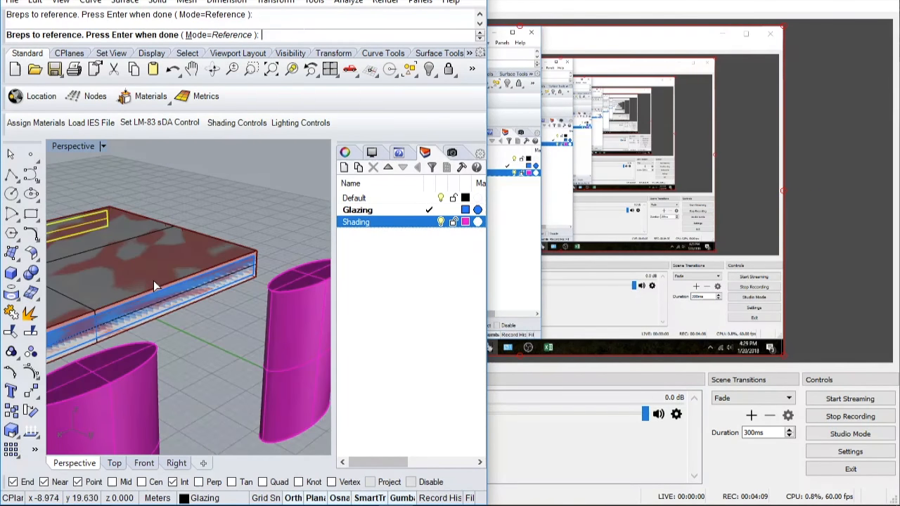
pyautogui.click(197, 294)
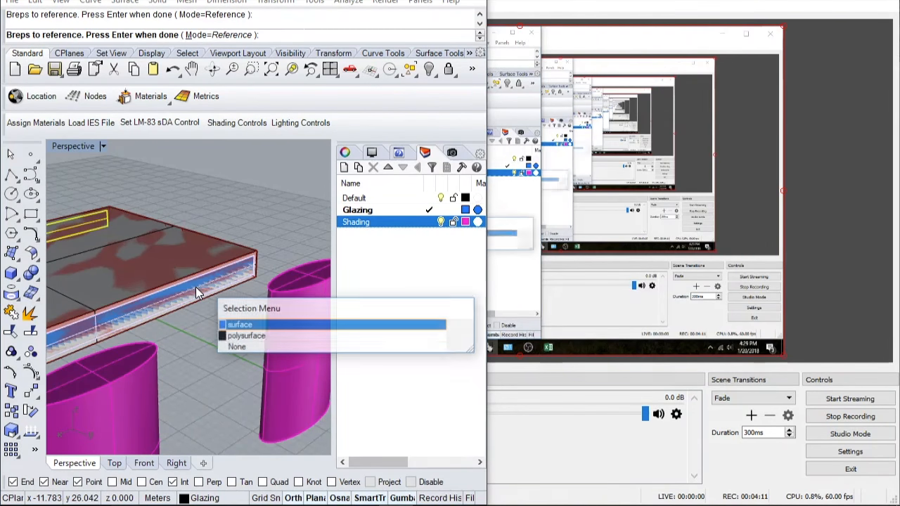
pyautogui.click(237, 324)
# Add the small window surface on the other short end to the selection and finish referencing the four glazing surfaces
pyautogui.moveTo(237, 322); pyautogui.dragTo(331, 290, button='right')
pyautogui.scroll(5, 197, 274)
pyautogui.moveTo(273, 333); pyautogui.dragTo(222, 335, button='right')
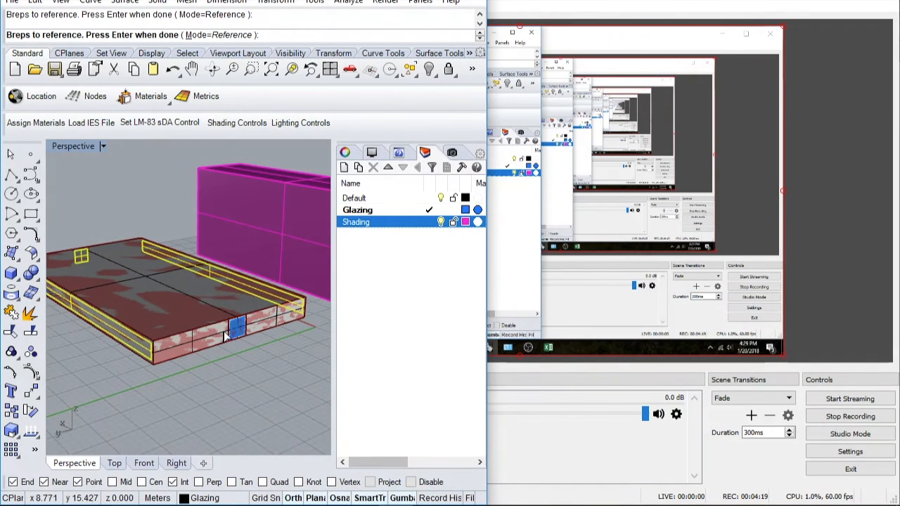
pyautogui.click(239, 329)
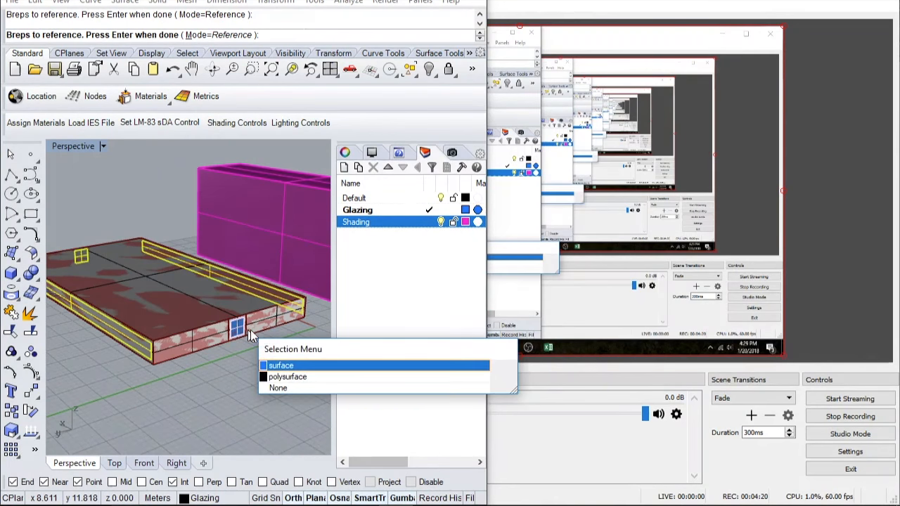
pyautogui.click(282, 366)
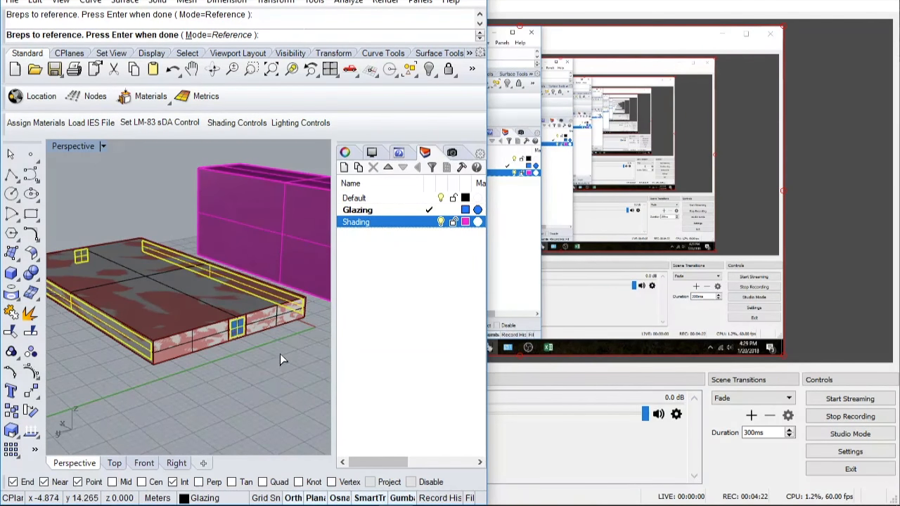
pyautogui.scroll(-2, 279, 352)
pyautogui.moveTo(279, 351); pyautogui.dragTo(328, 327, button='right')
pyautogui.moveTo(165, 325); pyautogui.dragTo(255, 328, button='right')
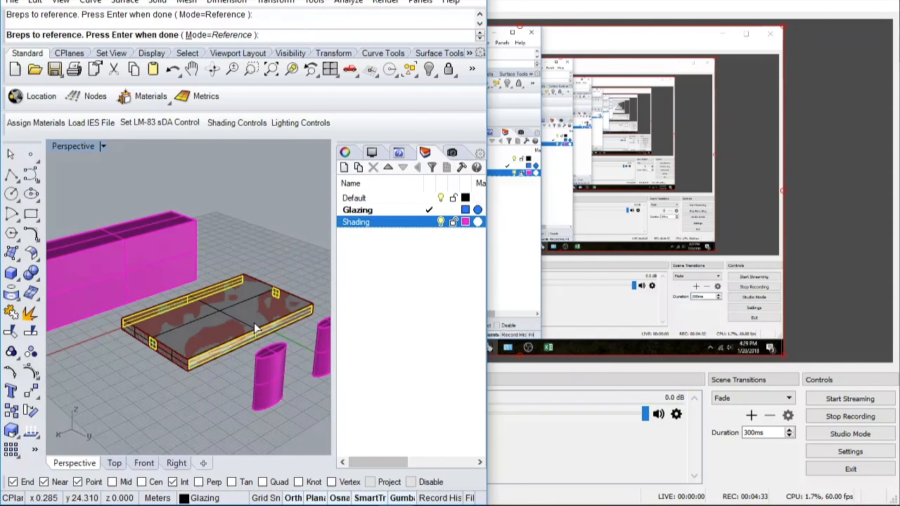
pyautogui.press('Return')
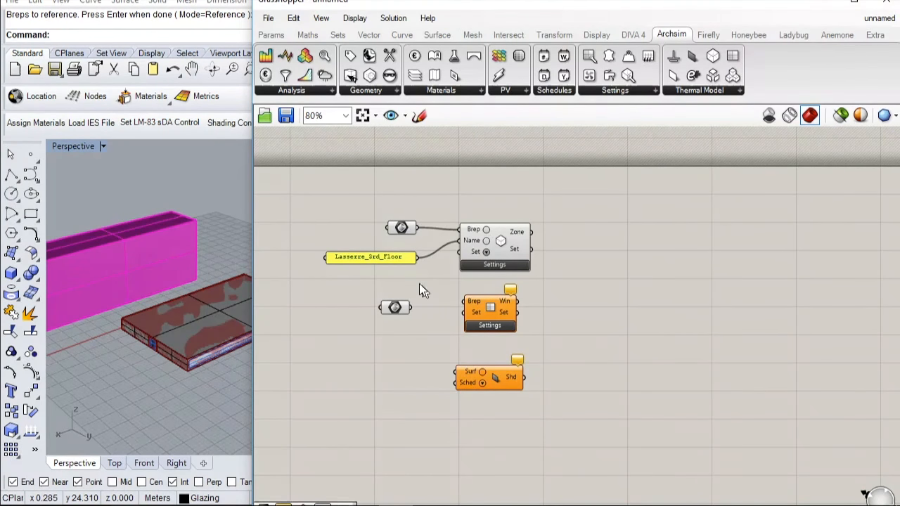
# Check which geometry the zone and glazing parameters reference, and wire the glazing Brep parameter into the Window component's Brep input
pyautogui.click(403, 228)
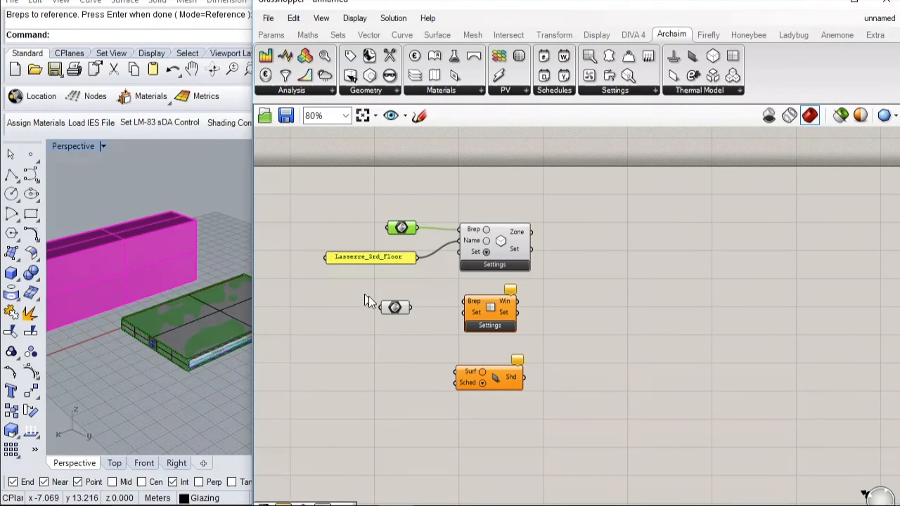
pyautogui.click(395, 308)
pyautogui.moveTo(147, 364); pyautogui.dragTo(253, 322, button='right')
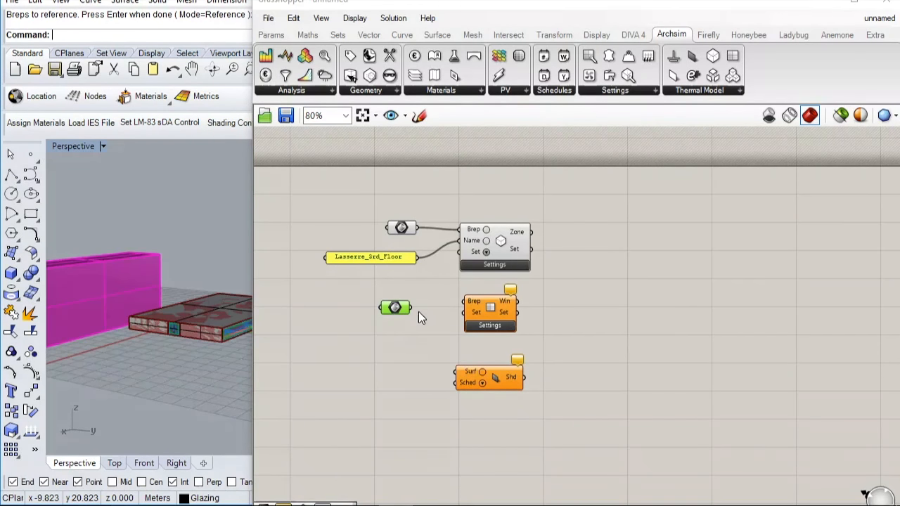
pyautogui.moveTo(412, 308); pyautogui.dragTo(464, 302)
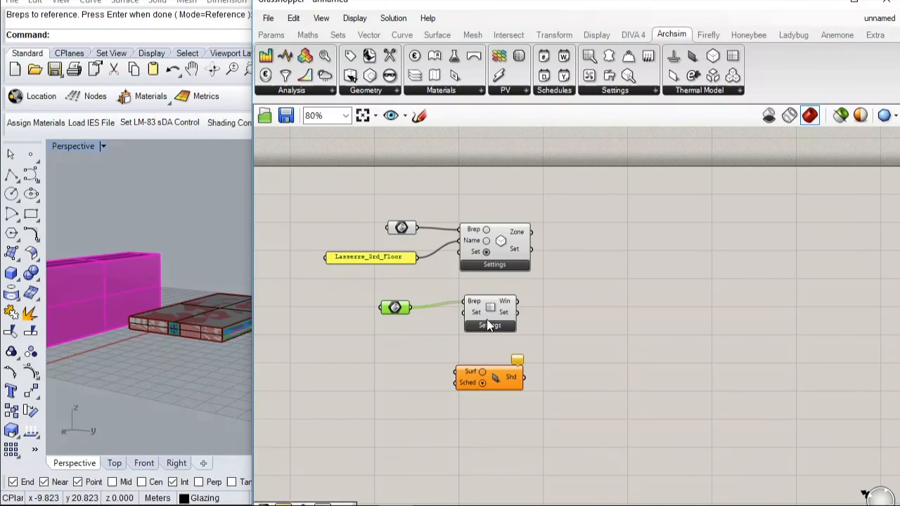
# Add a third Brep parameter beside the Shading component for the shading geometry
pyautogui.doubleClick(378, 382)
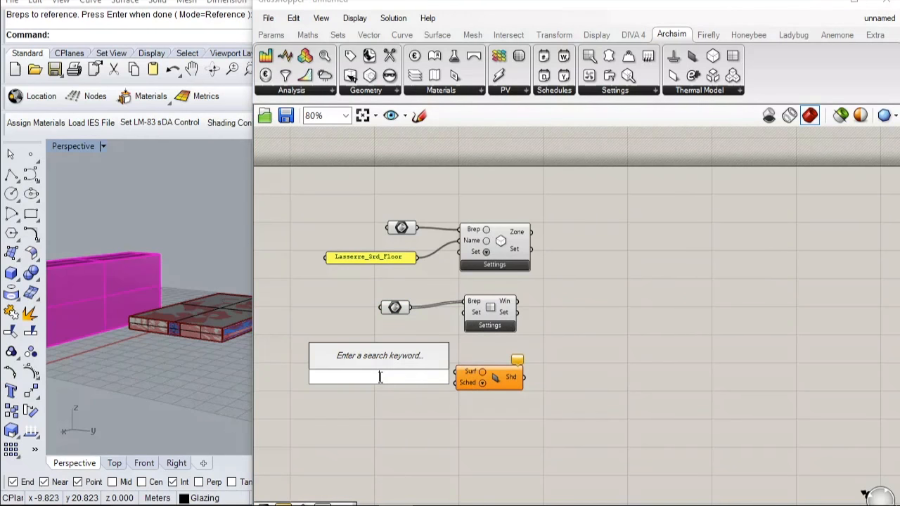
pyautogui.write('brep')
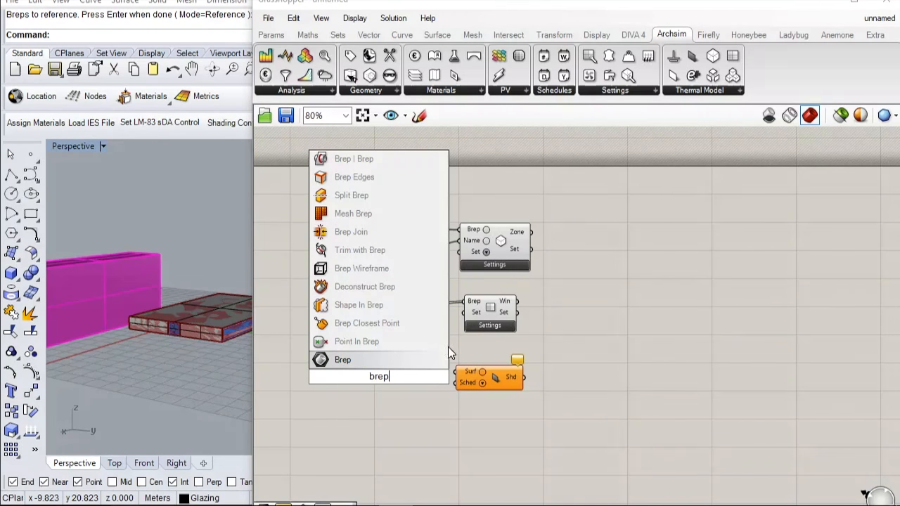
pyautogui.click(417, 360)
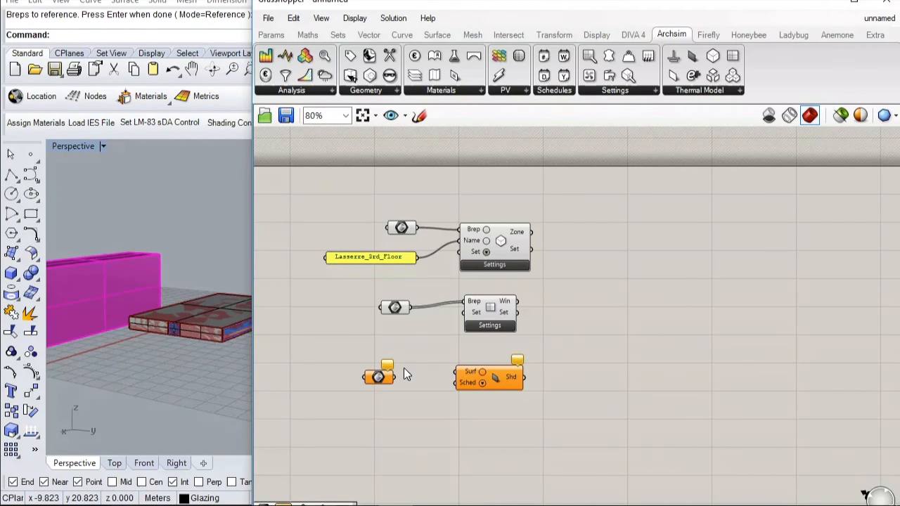
# Reference multiple Breps into the new parameter, picking the two columns and the long box volume from the Shading layer
pyautogui.rightClick(383, 377)
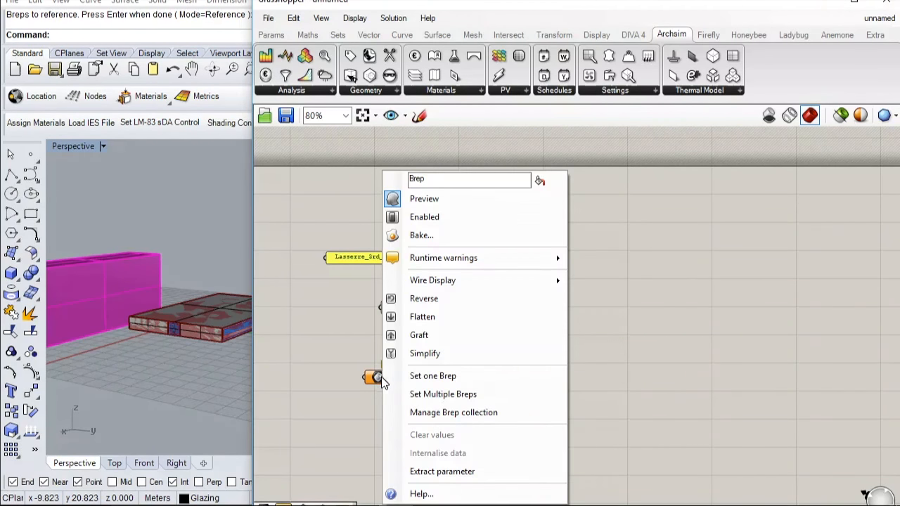
pyautogui.click(442, 394)
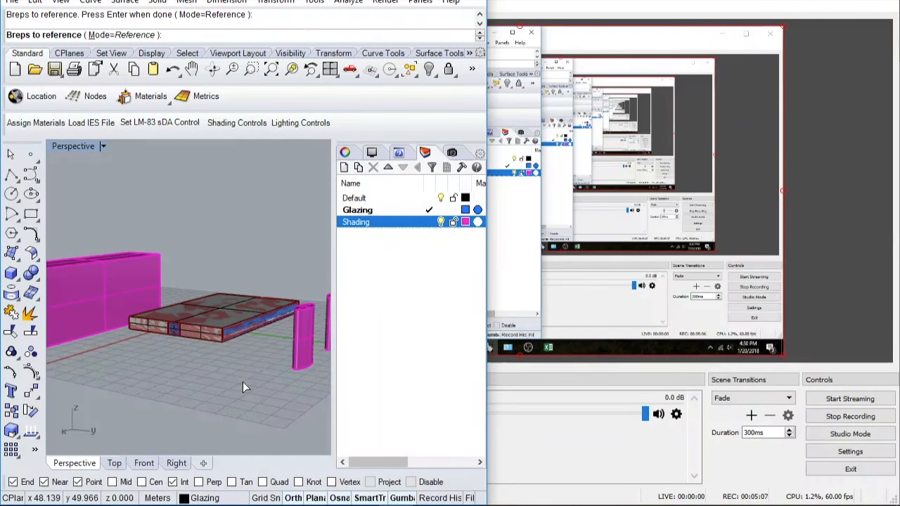
pyautogui.scroll(-2, 242, 381)
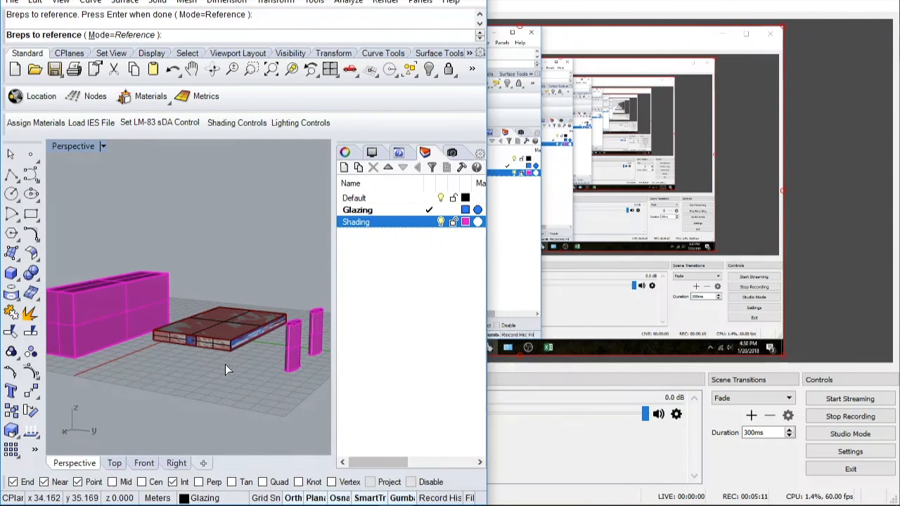
pyautogui.moveTo(222, 352); pyautogui.dragTo(78, 428, button='right')
pyautogui.scroll(-3, 155, 381)
pyautogui.scroll(-1, 83, 423)
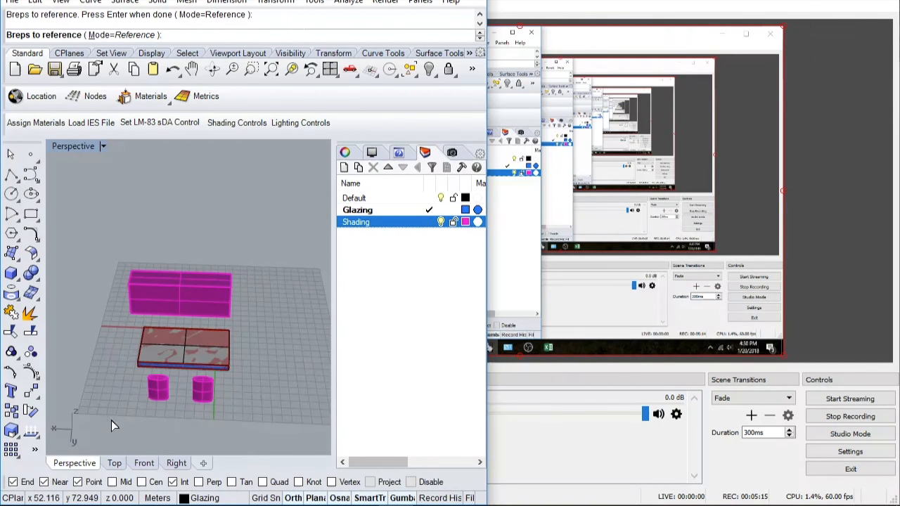
pyautogui.moveTo(114, 419); pyautogui.dragTo(223, 377)
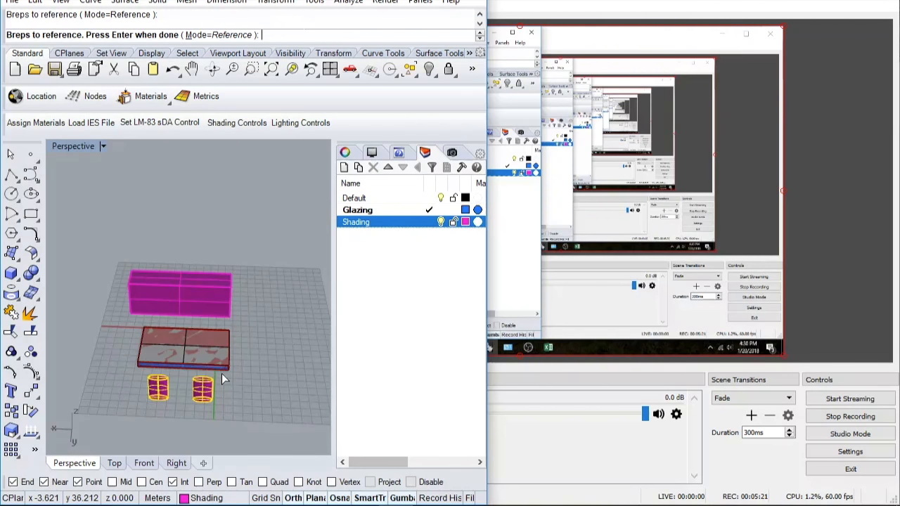
pyautogui.moveTo(222, 376); pyautogui.dragTo(220, 414, button='right')
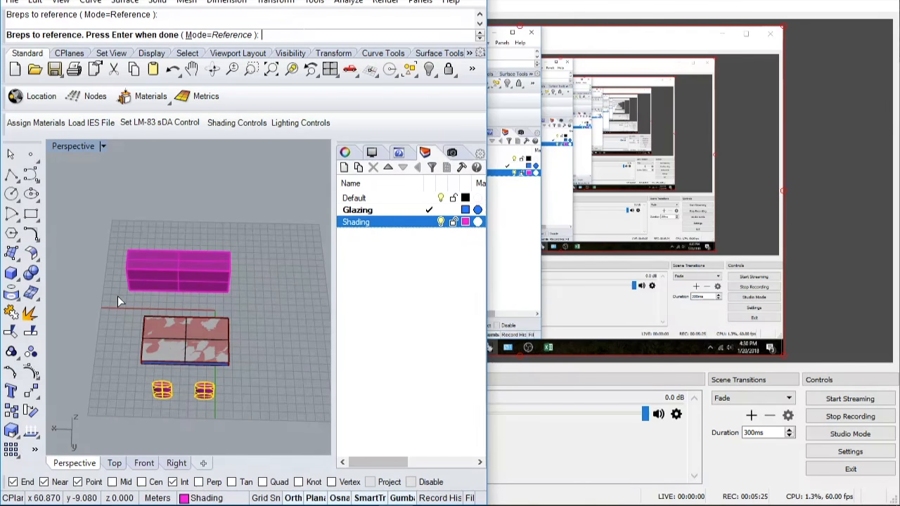
pyautogui.moveTo(150, 280); pyautogui.dragTo(252, 232)
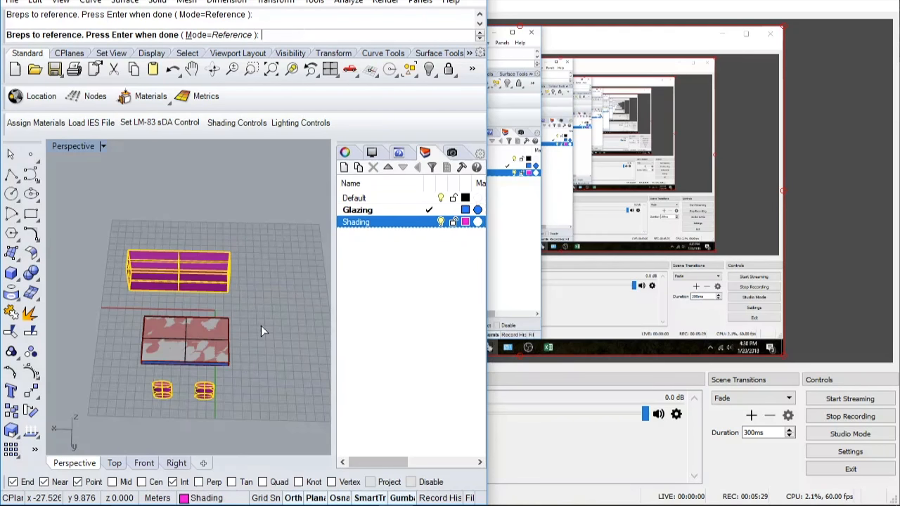
pyautogui.press('Return')
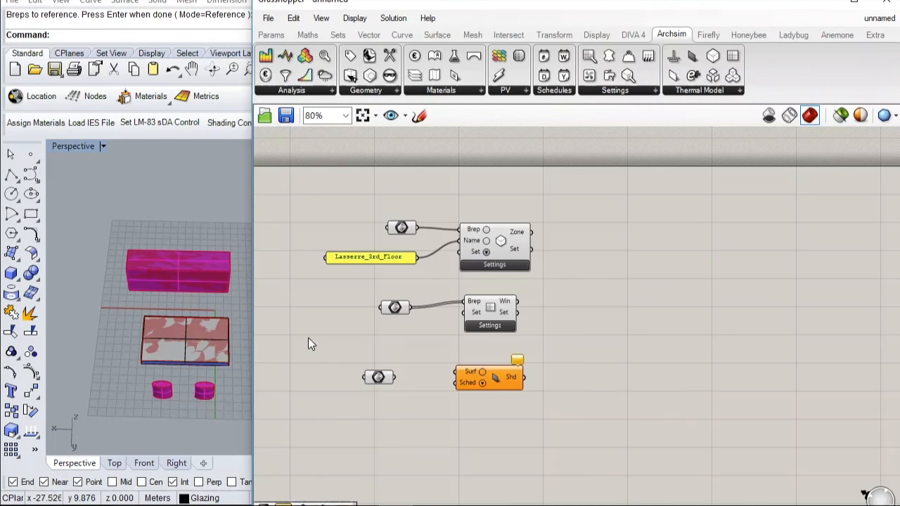
# Examine in the Rhino viewport which geometry the shading, glazing and zone Brep parameters each reference
pyautogui.click(377, 378)
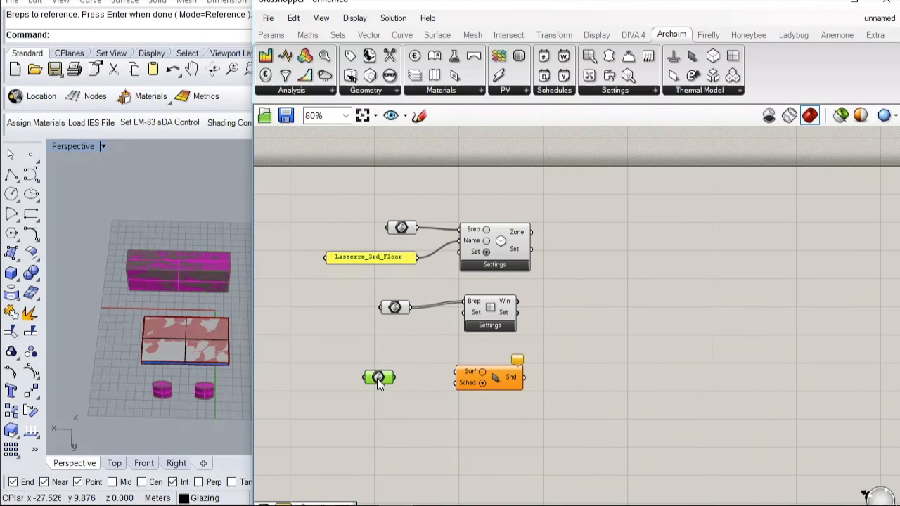
pyautogui.moveTo(189, 379); pyautogui.dragTo(247, 334, button='right')
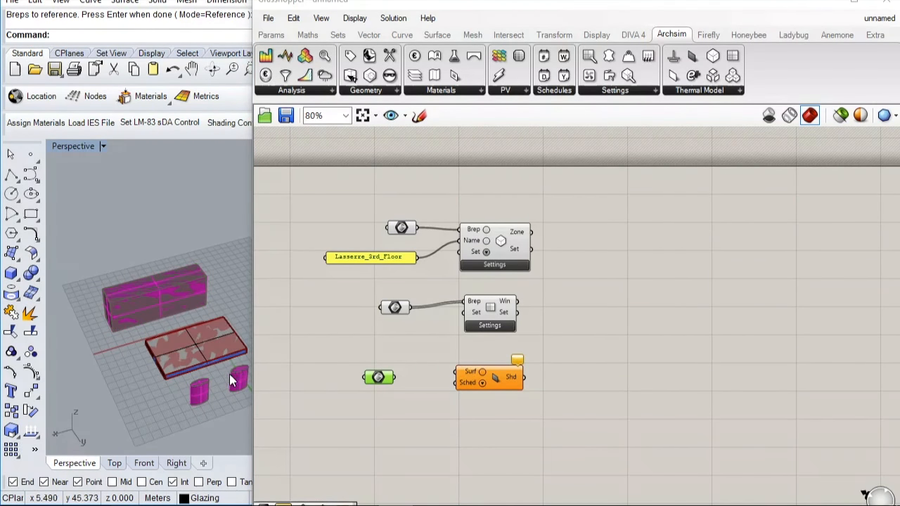
pyautogui.scroll(-3, 227, 373)
pyautogui.scroll(5, 226, 373)
pyautogui.click(289, 400)
pyautogui.click(377, 379)
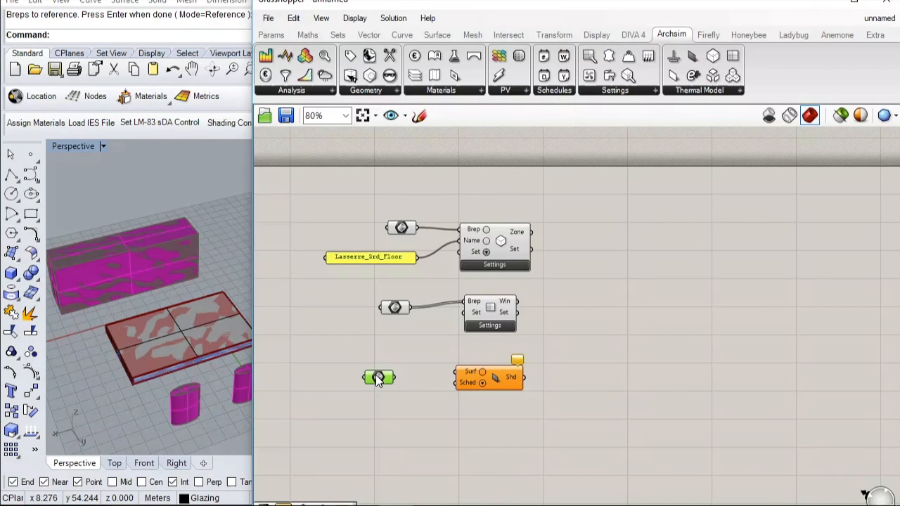
pyautogui.click(394, 307)
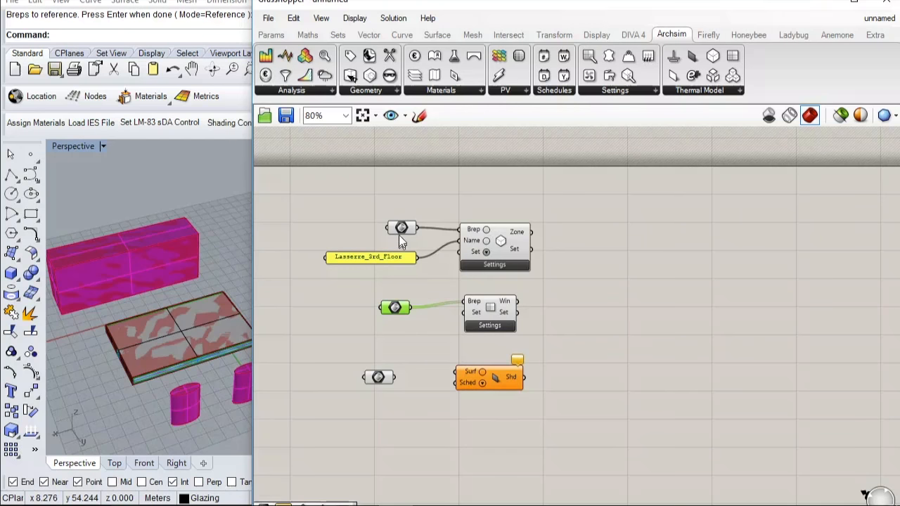
pyautogui.click(399, 230)
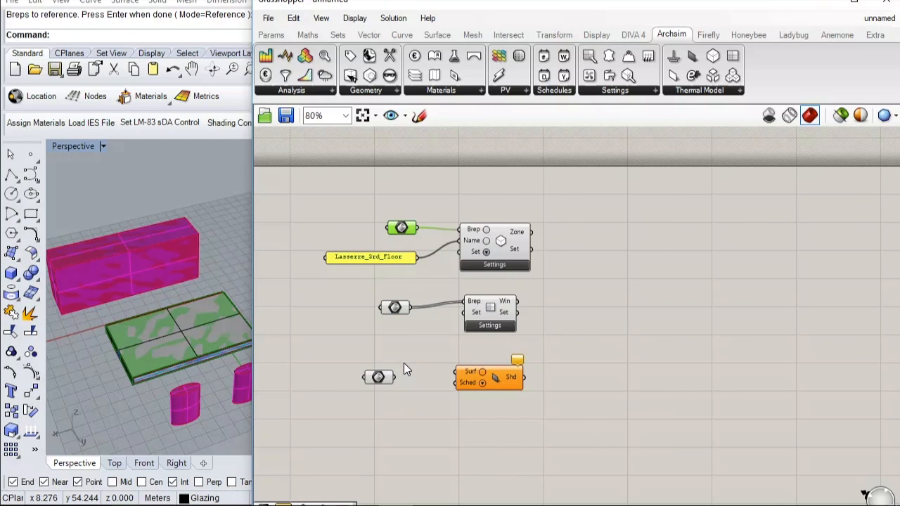
# Wire the shading Brep parameter into the Shading component's Surf input and line it up beneath the glazing parameter
pyautogui.moveTo(394, 377); pyautogui.dragTo(460, 378)
pyautogui.click(395, 377)
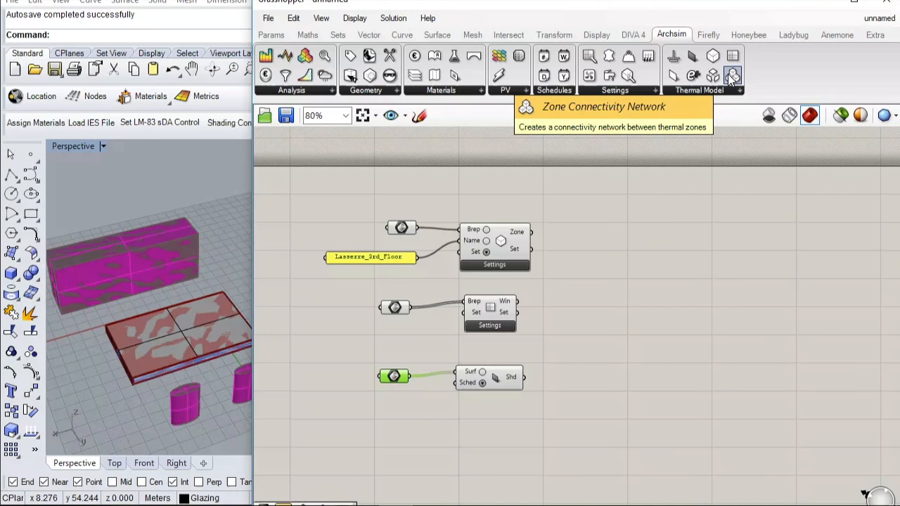
# Add a Zone Connectivity Network component and wire the Zone, Win and Shd outputs into its Zone, Win and Shade inputs
pyautogui.moveTo(730, 77); pyautogui.dragTo(618, 283)
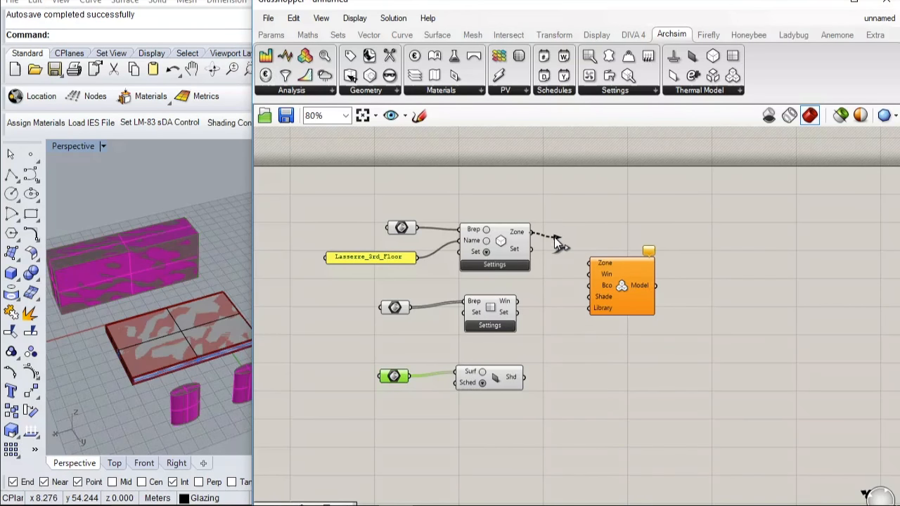
pyautogui.moveTo(553, 247); pyautogui.dragTo(585, 274)
pyautogui.moveTo(519, 301); pyautogui.dragTo(589, 275)
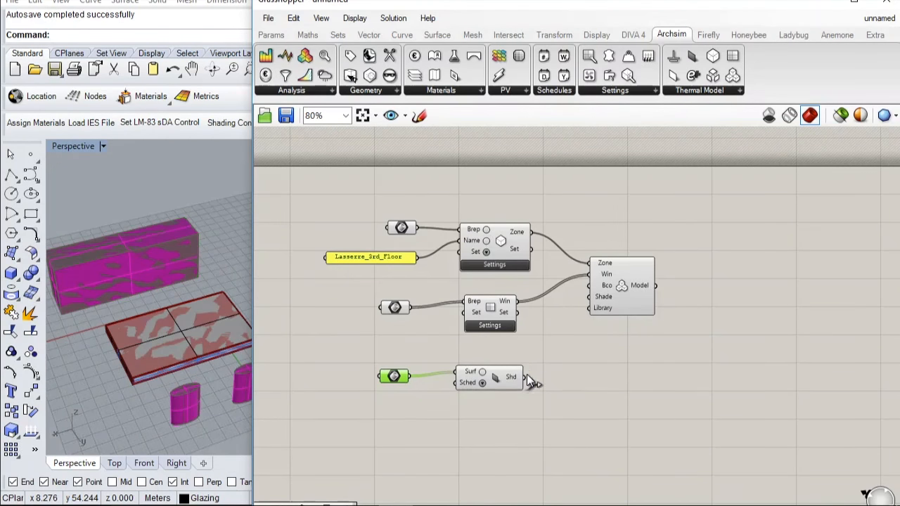
pyautogui.moveTo(525, 377)
pyautogui.mouseDown()
pyautogui.moveTo(542, 341)
pyautogui.moveTo(581, 302)
pyautogui.mouseUp()
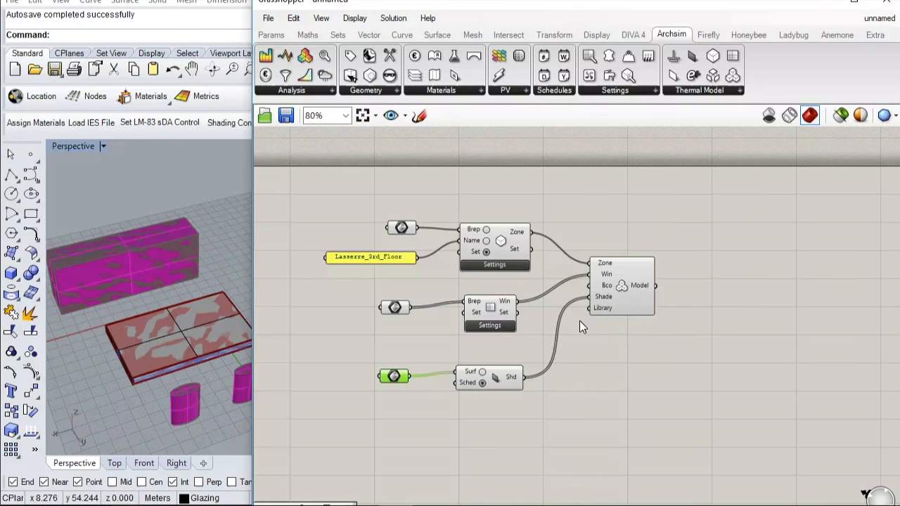
# Place a Run E+ component after the Zone Connectivity Network and wire the network's Model output into its Model input
pyautogui.scroll(2, 575, 320)
pyautogui.scroll(-2, 587, 309)
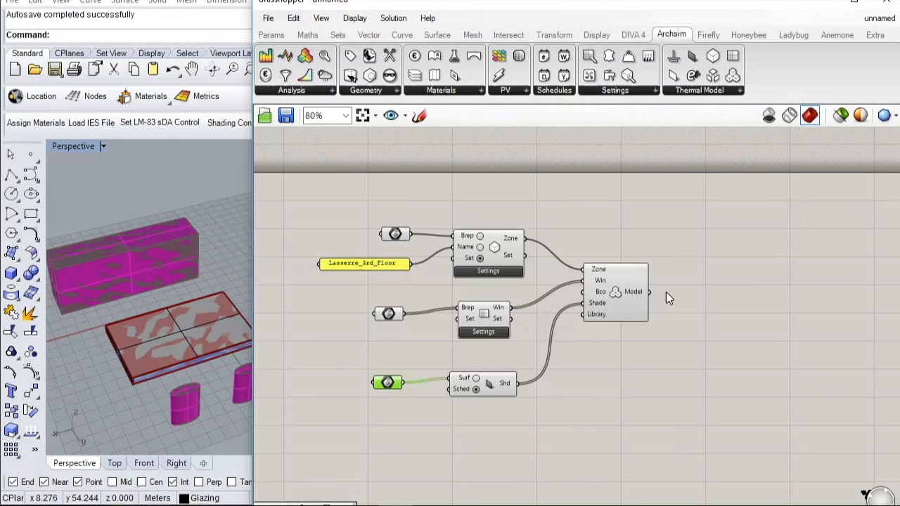
pyautogui.scroll(-1, 419, 376)
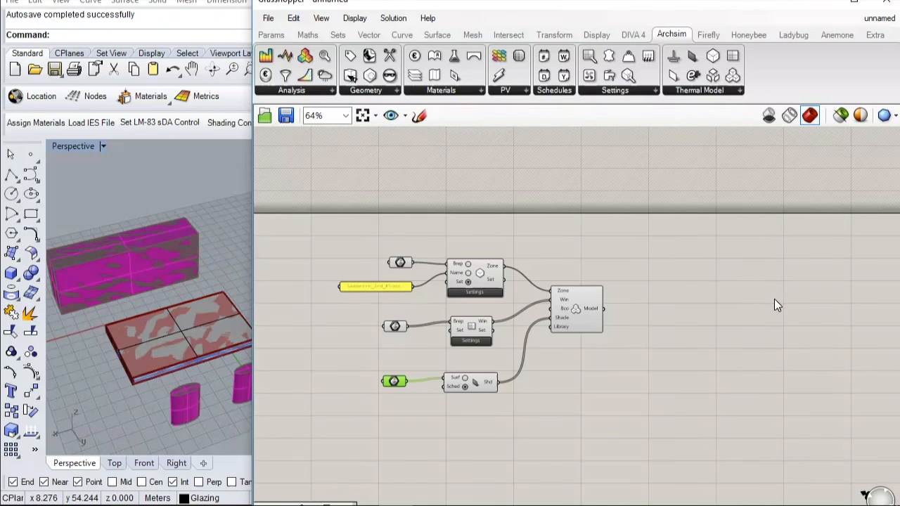
pyautogui.scroll(3, 776, 303)
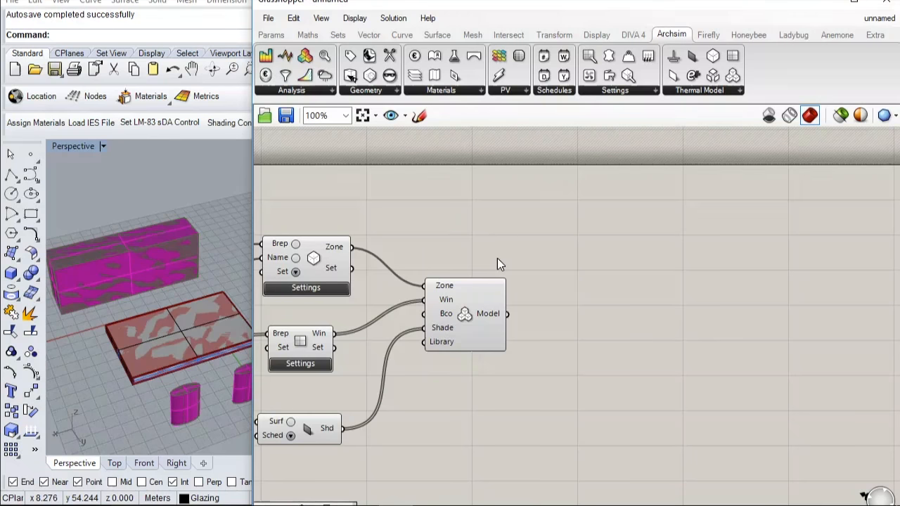
pyautogui.click(461, 318)
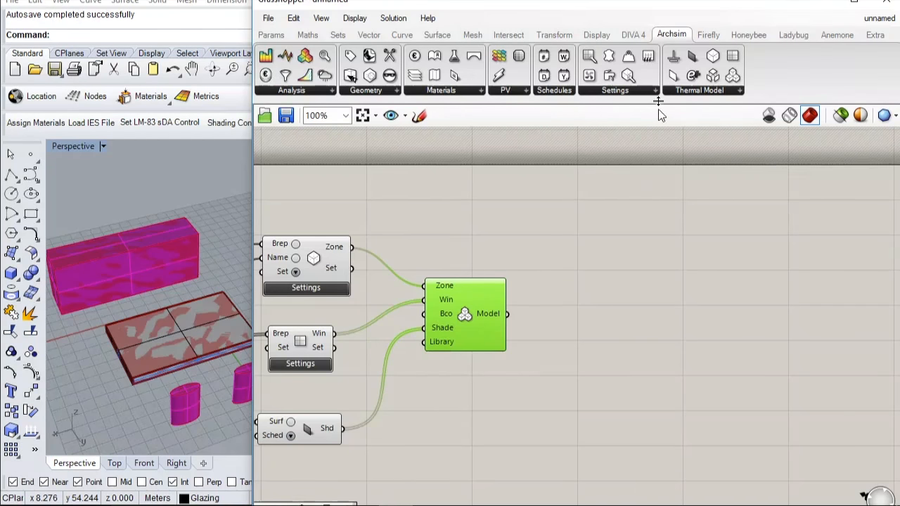
pyautogui.click(692, 75)
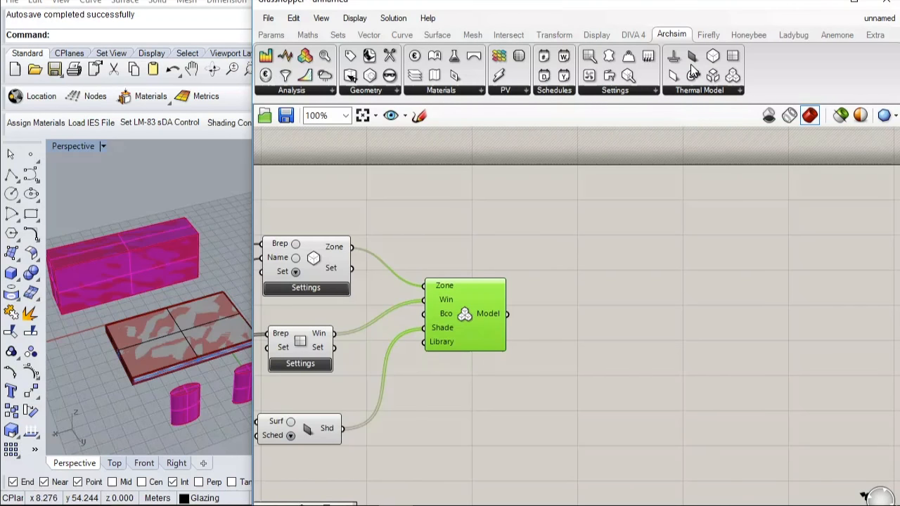
pyautogui.moveTo(692, 77); pyautogui.dragTo(615, 318)
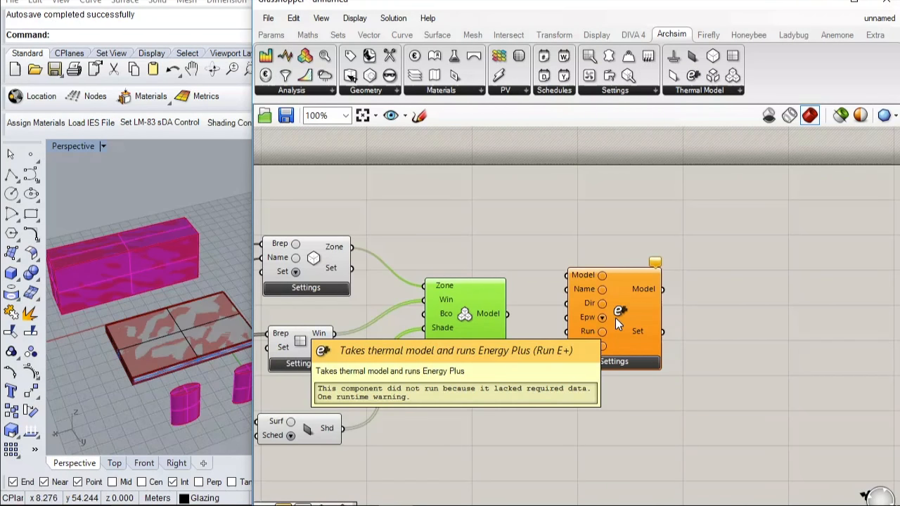
pyautogui.moveTo(616, 310); pyautogui.dragTo(637, 308)
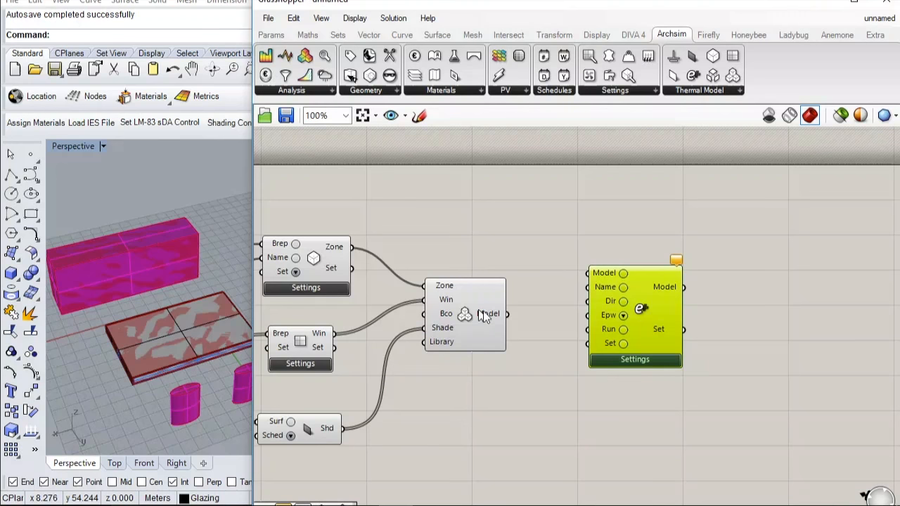
pyautogui.moveTo(508, 317); pyautogui.dragTo(588, 274)
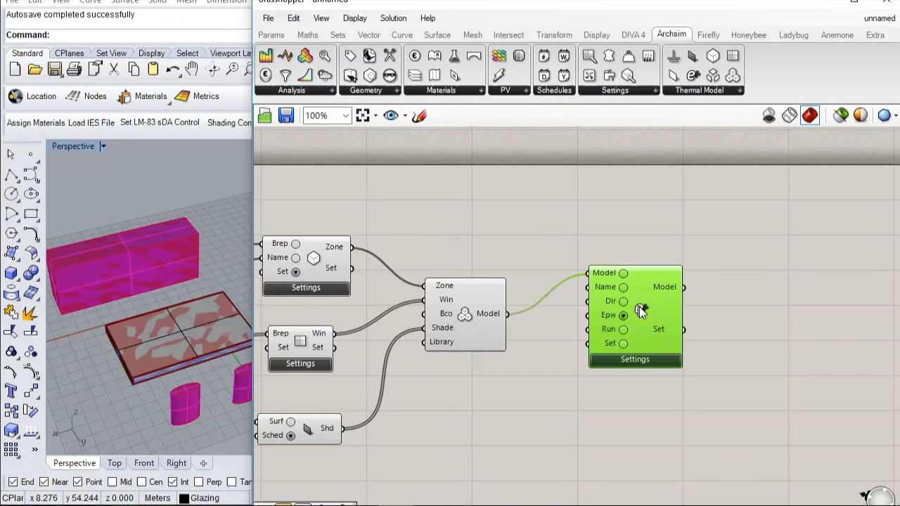
# Wire the Lasserre_3rd_Floor panel into the Run E+ component's Name input as well, and move the panel above the zone Brep parameter
pyautogui.scroll(-3, 639, 307)
pyautogui.scroll(1, 671, 327)
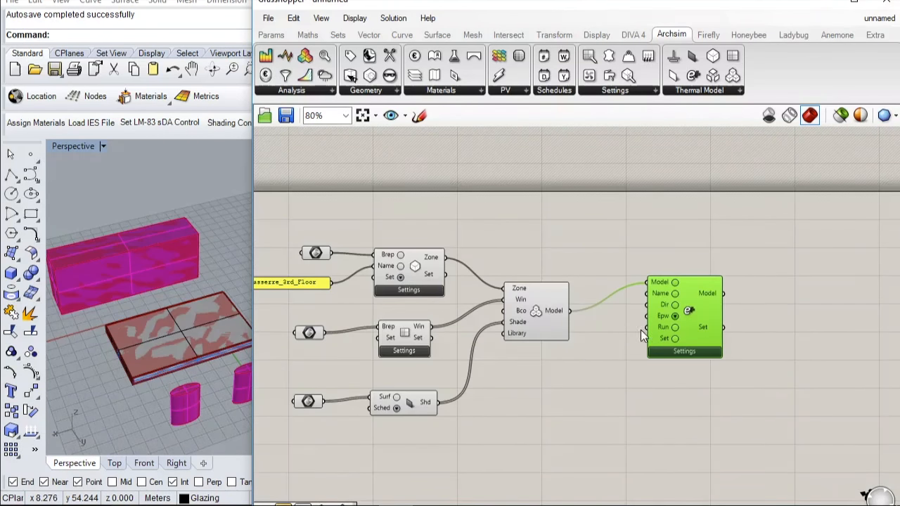
pyautogui.click(616, 334)
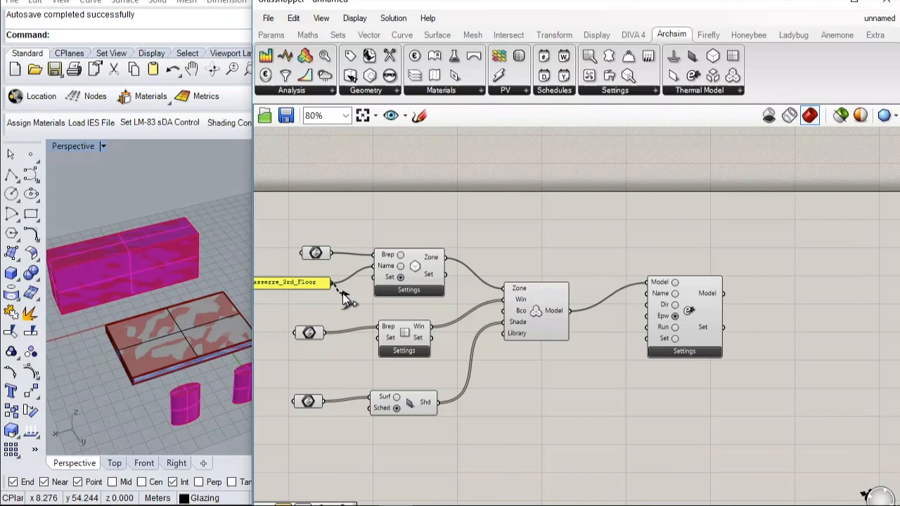
pyautogui.moveTo(343, 294); pyautogui.dragTo(647, 293)
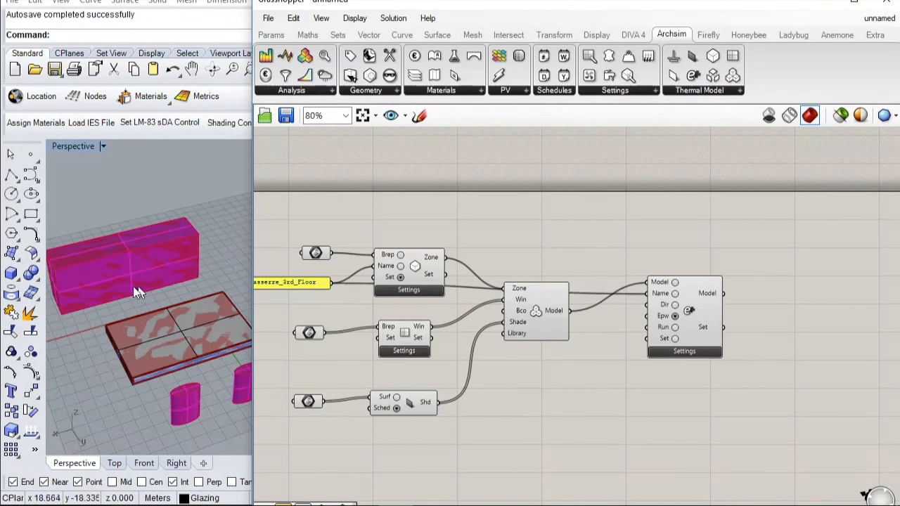
pyautogui.moveTo(287, 223); pyautogui.dragTo(291, 206)
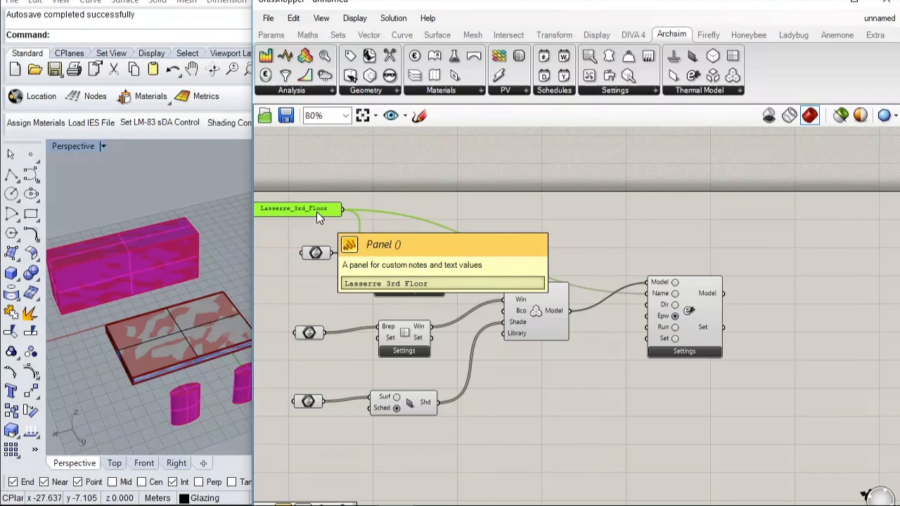
pyautogui.click(579, 249)
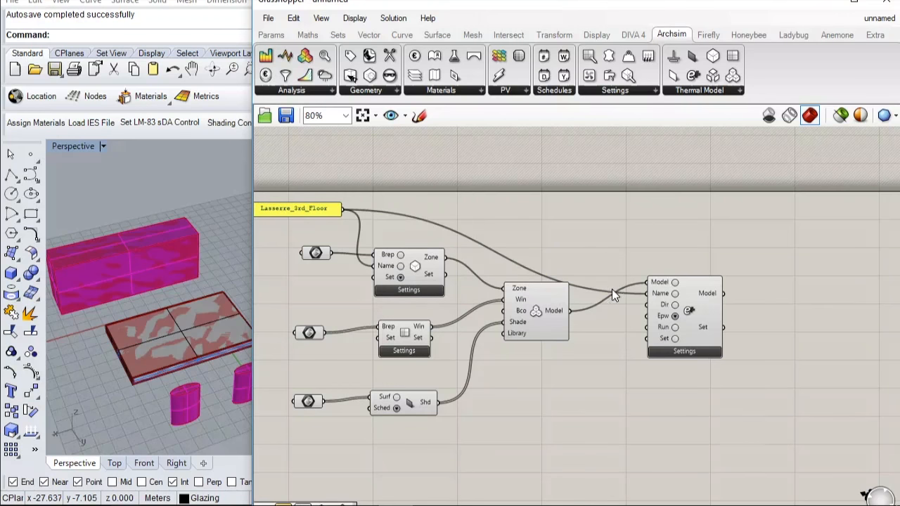
pyautogui.scroll(2, 616, 289)
pyautogui.scroll(-2, 647, 293)
pyautogui.scroll(2, 689, 301)
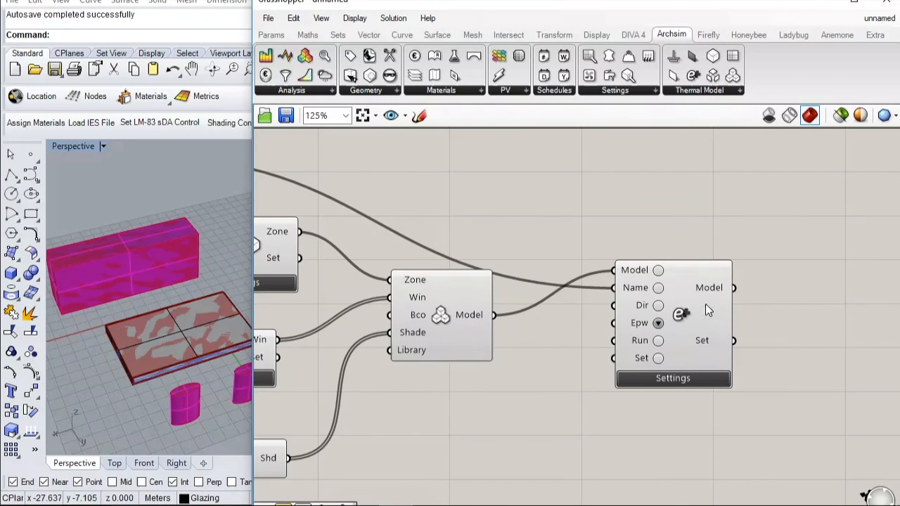
pyautogui.moveTo(641, 302)
pyautogui.scroll(-3, 605, 322)
pyautogui.scroll(2, 511, 241)
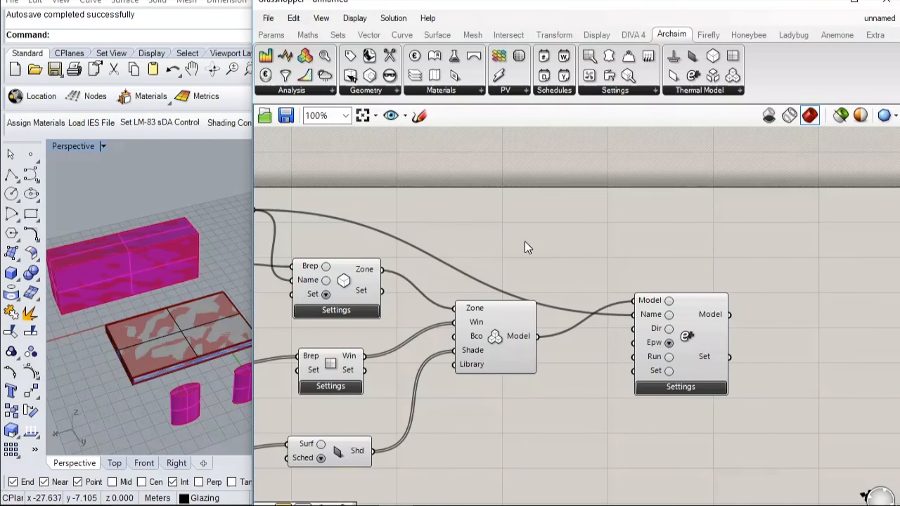
# Add a panel above the Zone Connectivity Network containing the folder path C:\MyARCHSIMFolder\
pyautogui.doubleClick(577, 261)
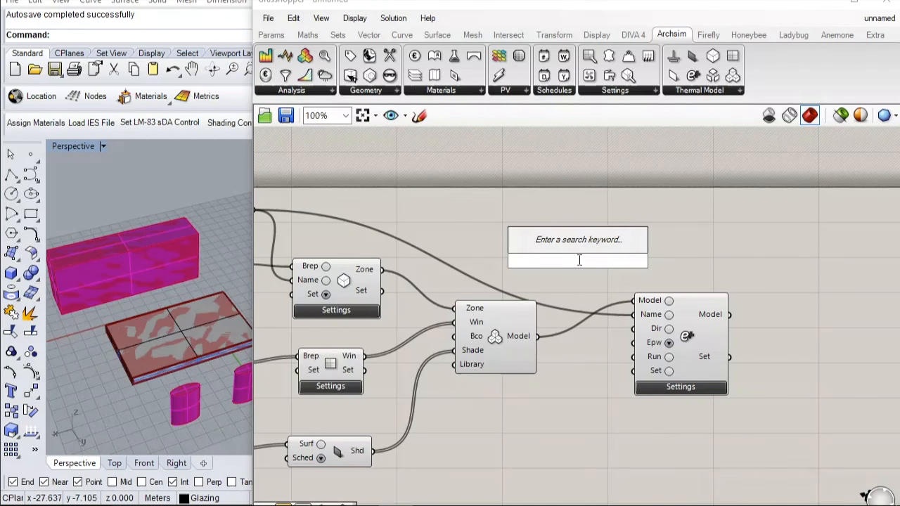
pyautogui.write('panel')
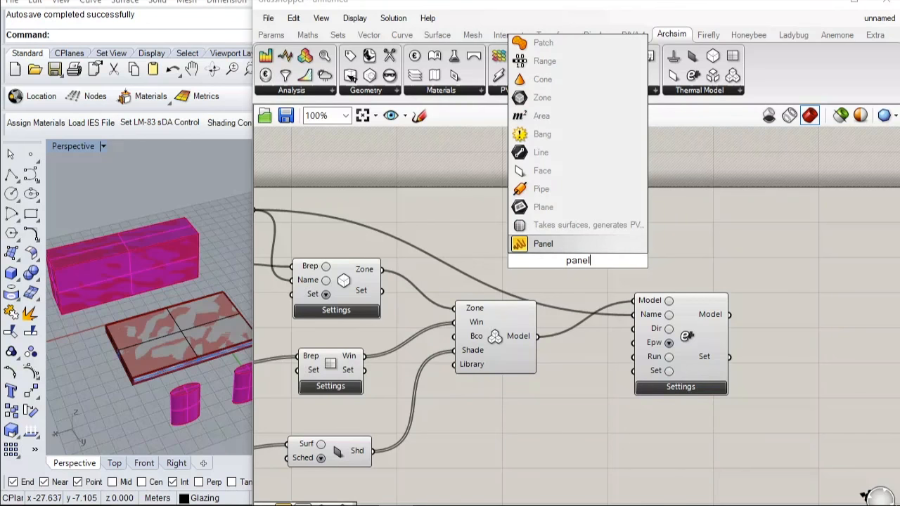
pyautogui.click(576, 243)
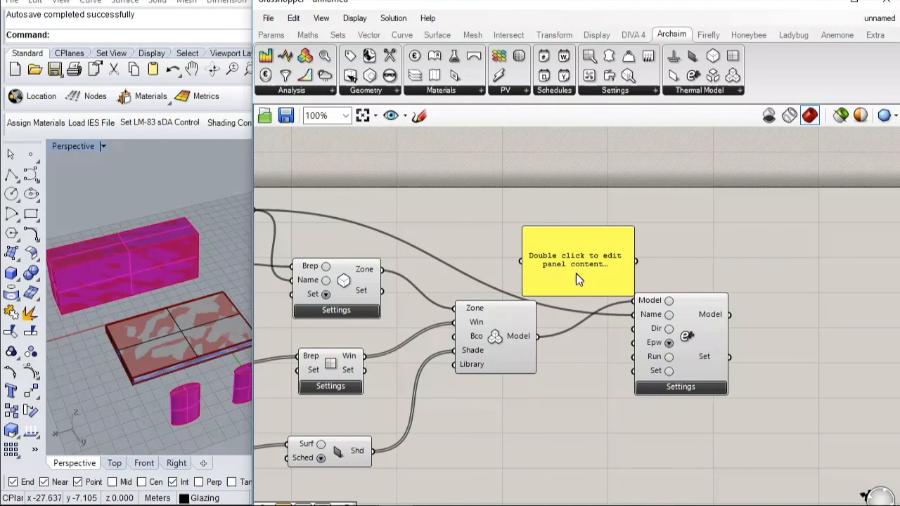
pyautogui.doubleClick(576, 266)
pyautogui.press('BackSpace')
pyautogui.write('C:\\')
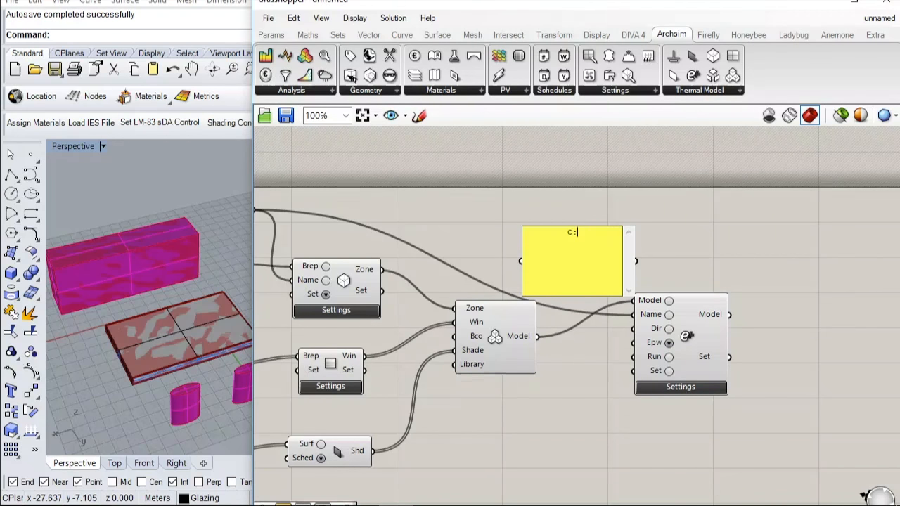
pyautogui.write('MyARCHSIMFolder\\')
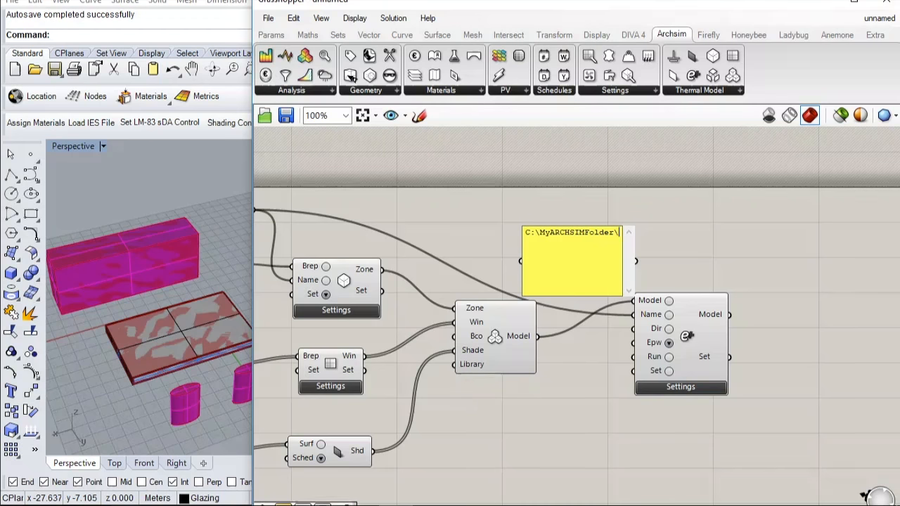
pyautogui.click(662, 229)
# Wire the folder path panel into the Run E+ component's Dir input, move it beneath the Zone Connectivity Network and reduce its height to one line
pyautogui.moveTo(638, 261); pyautogui.dragTo(636, 328)
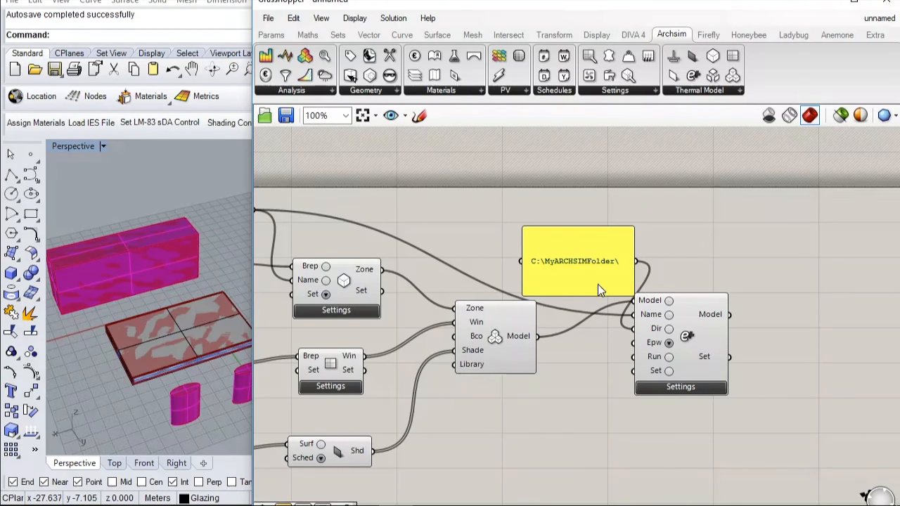
pyautogui.moveTo(594, 260); pyautogui.dragTo(517, 444)
pyautogui.click(517, 450)
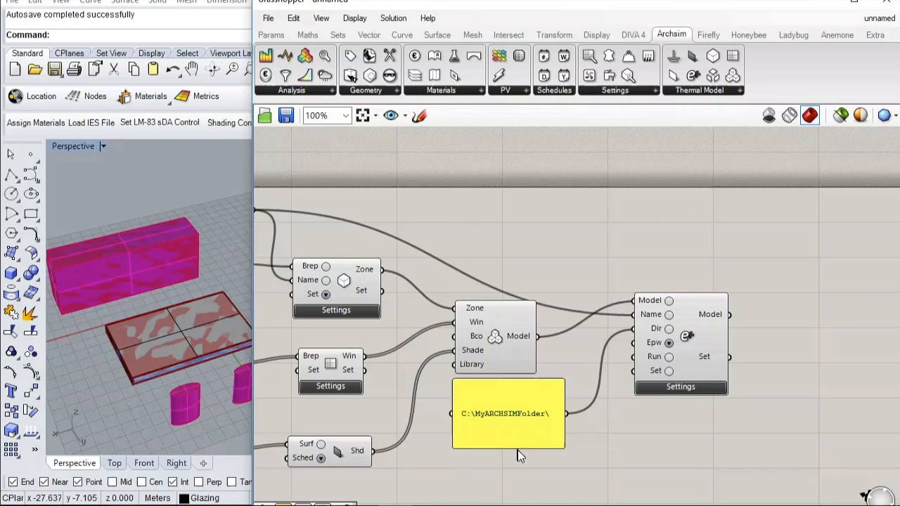
pyautogui.moveTo(539, 448); pyautogui.dragTo(536, 399)
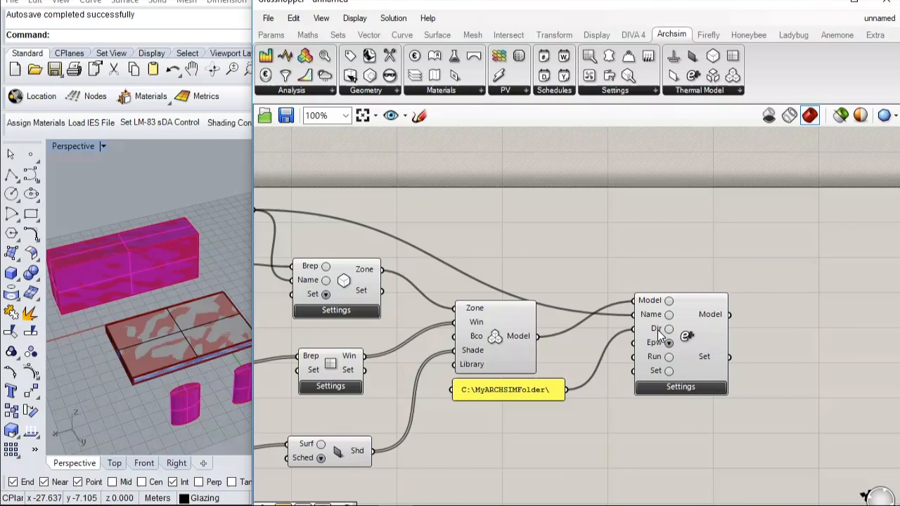
# Review the weather files offered for the Run E+ component's Epw input without changing the selection
pyautogui.moveTo(657, 330)
pyautogui.click(666, 343)
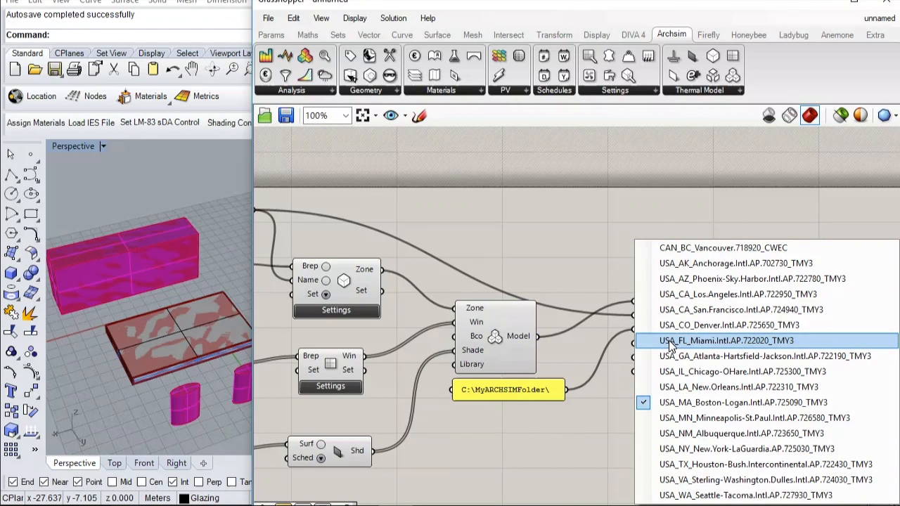
pyautogui.click(610, 399)
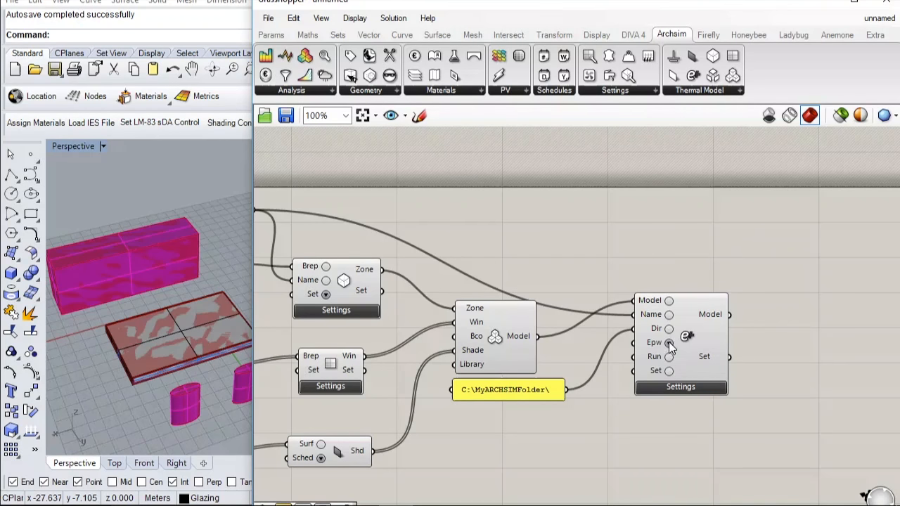
pyautogui.click(668, 344)
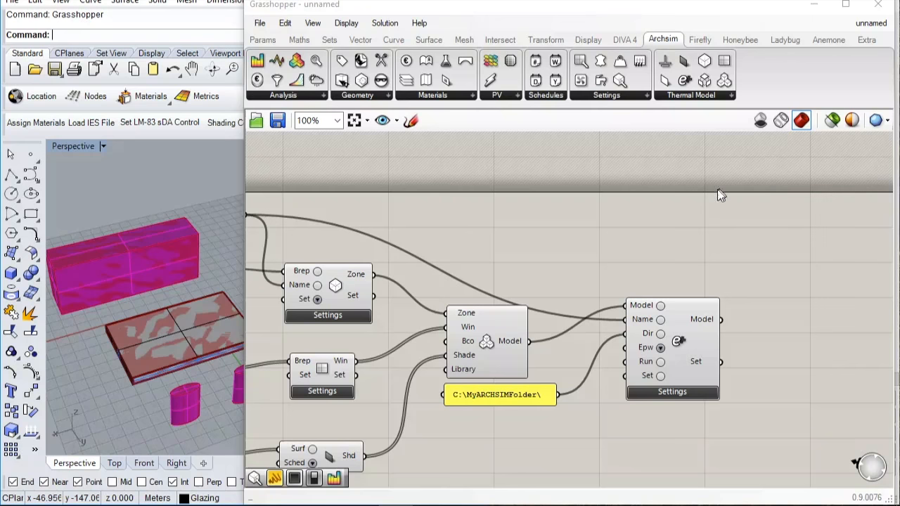
pyautogui.click(661, 347)
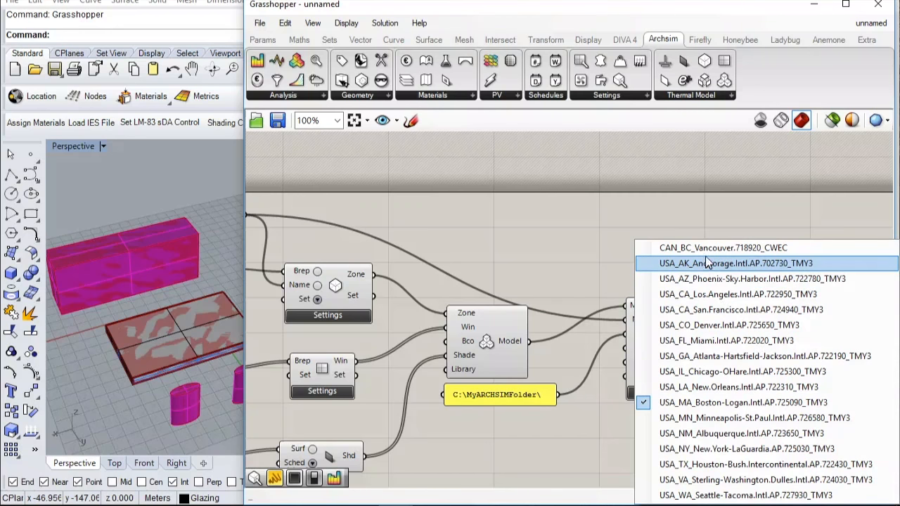
pyautogui.click(560, 423)
# Switch to Chrome and search Google for "energyplus weather files"
pyautogui.click(272, 504)
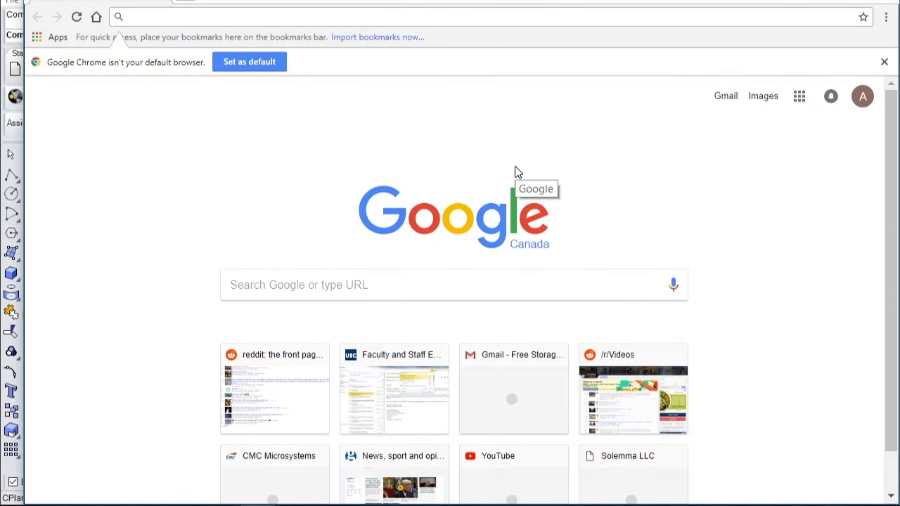
pyautogui.write('eeeeey')
pyautogui.press('BackSpace')
pyautogui.press('BackSpace')
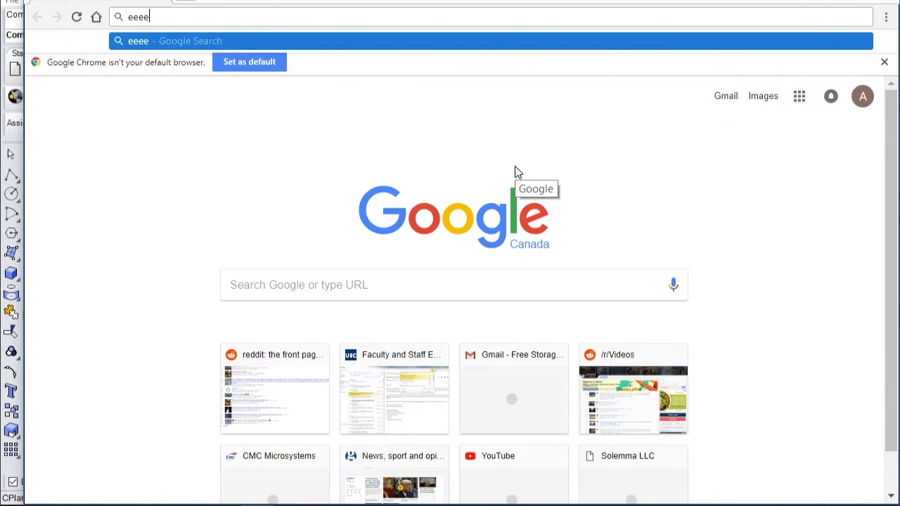
pyautogui.press('BackSpace')
pyautogui.press('BackSpace')
pyautogui.press('BackSpace')
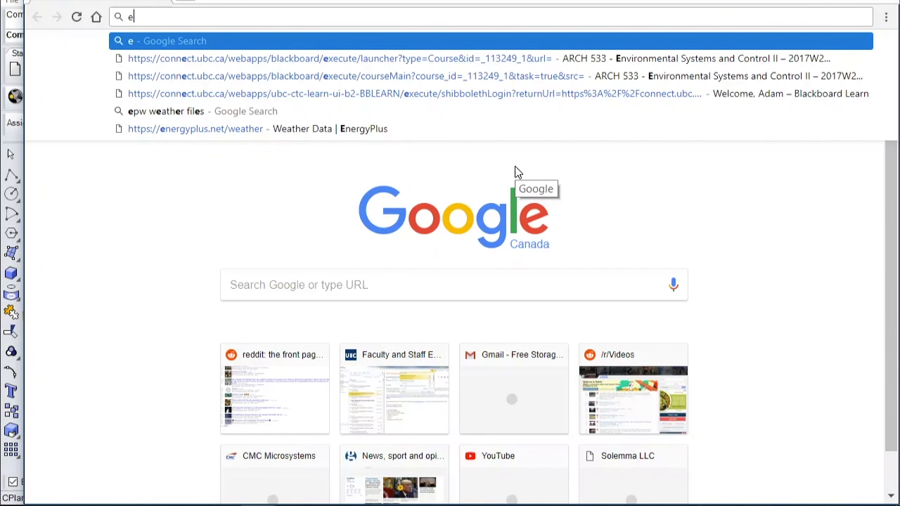
pyautogui.write('n')
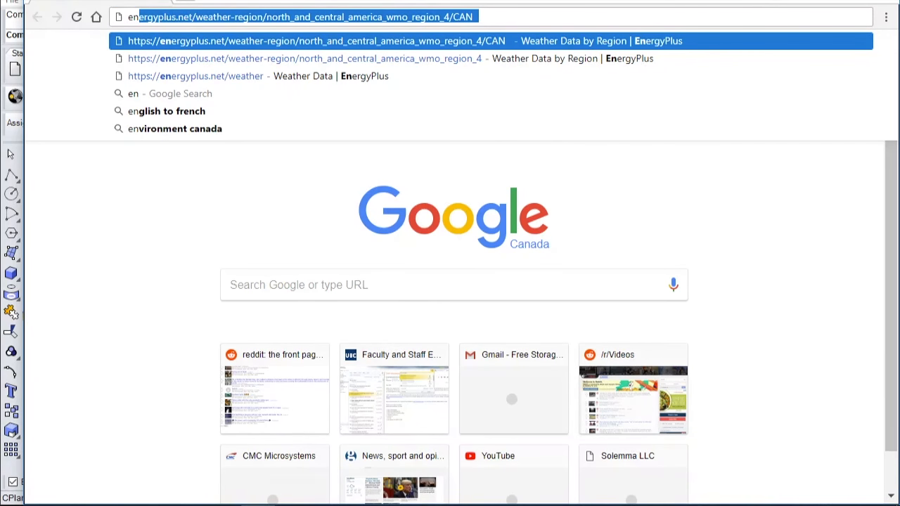
pyautogui.write('erplus')
pyautogui.press('BackSpace')
pyautogui.press('BackSpace')
pyautogui.press('BackSpace')
pyautogui.press('BackSpace')
pyautogui.write('gyplus ')
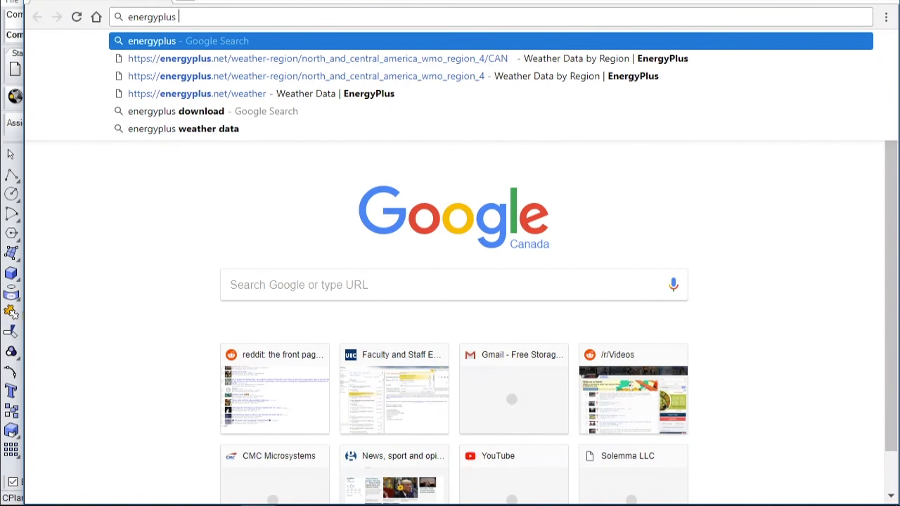
pyautogui.write('weather files')
pyautogui.press('Return')
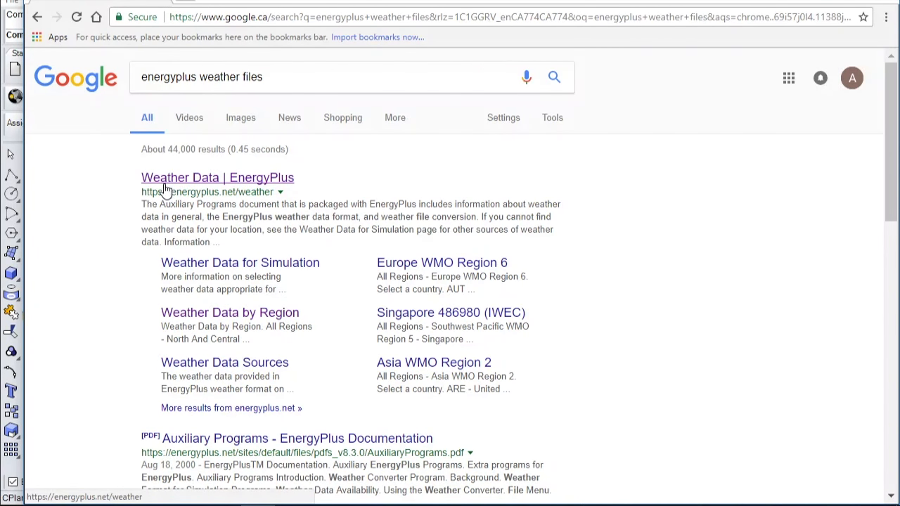
# From EnergyPlus Weather Data, browse North and Central America, Canada, Ontario to Ottawa 716280 (CWEC) and download all its weather files
pyautogui.click(241, 181)
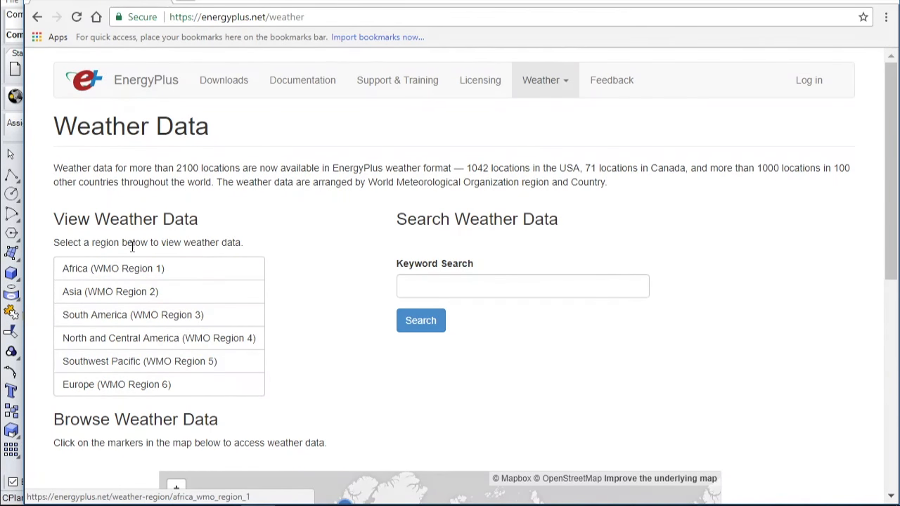
pyautogui.click(112, 338)
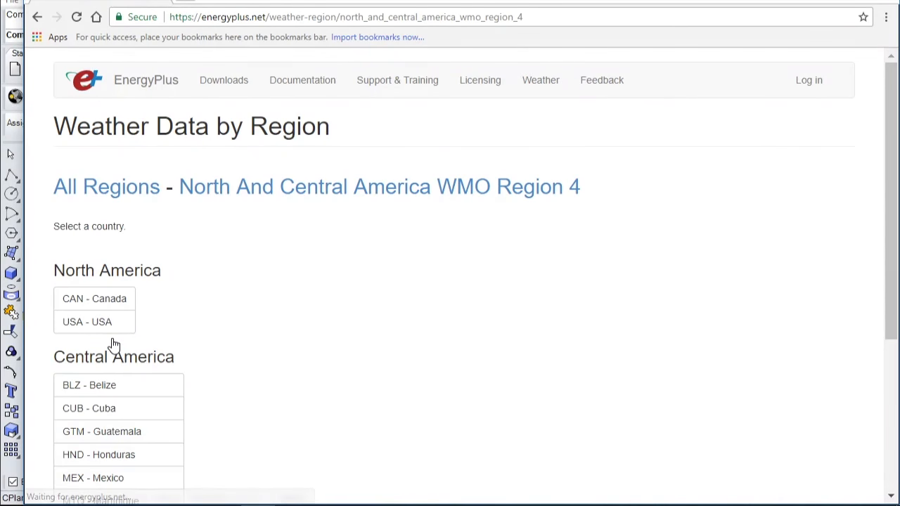
pyautogui.scroll(-3, 150, 365)
pyautogui.scroll(3, 151, 366)
pyautogui.click(97, 300)
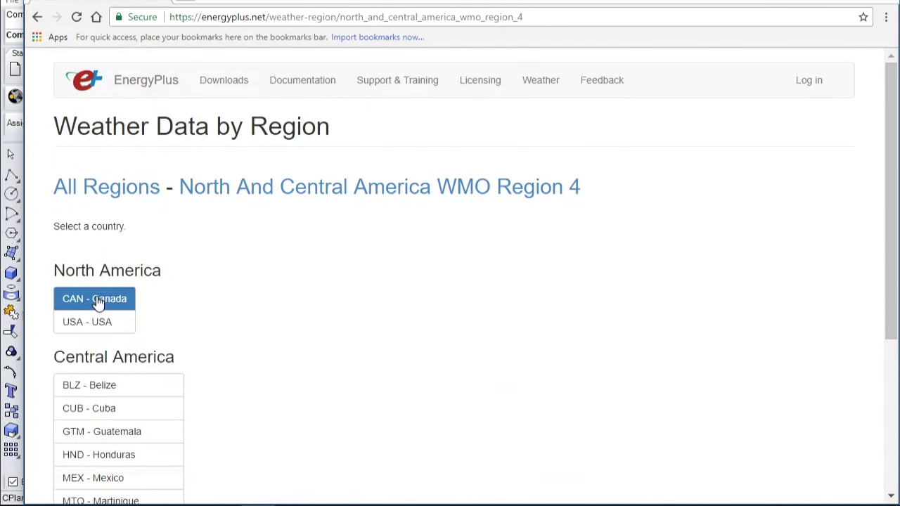
pyautogui.click(98, 300)
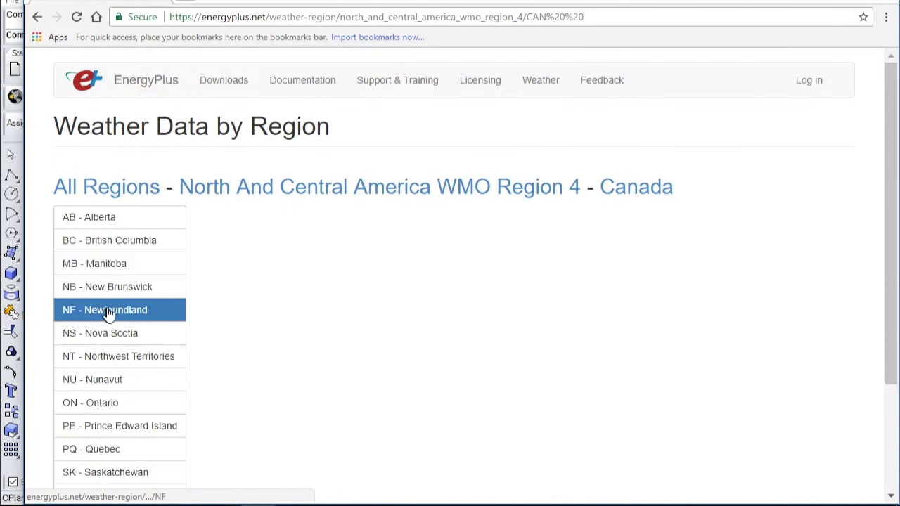
pyautogui.click(106, 402)
pyautogui.click(120, 390)
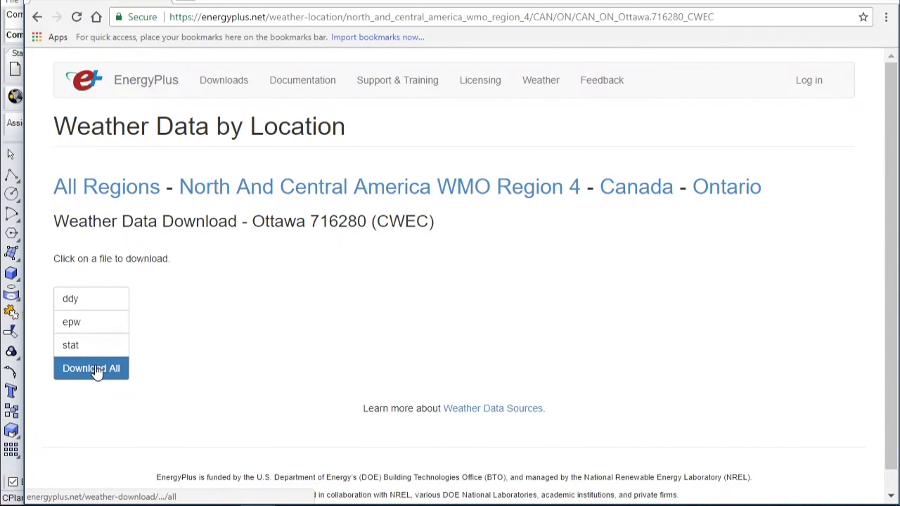
pyautogui.click(96, 368)
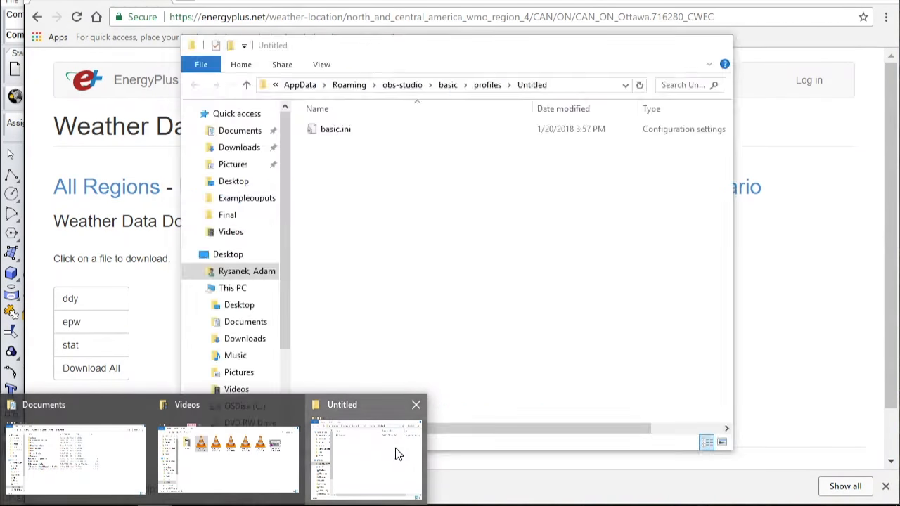
# In File Explorer, extract CAN_ON_Ottawa.716280_CWEC.zip within the Downloads folder to the default destination
pyautogui.click(395, 448)
pyautogui.click(243, 148)
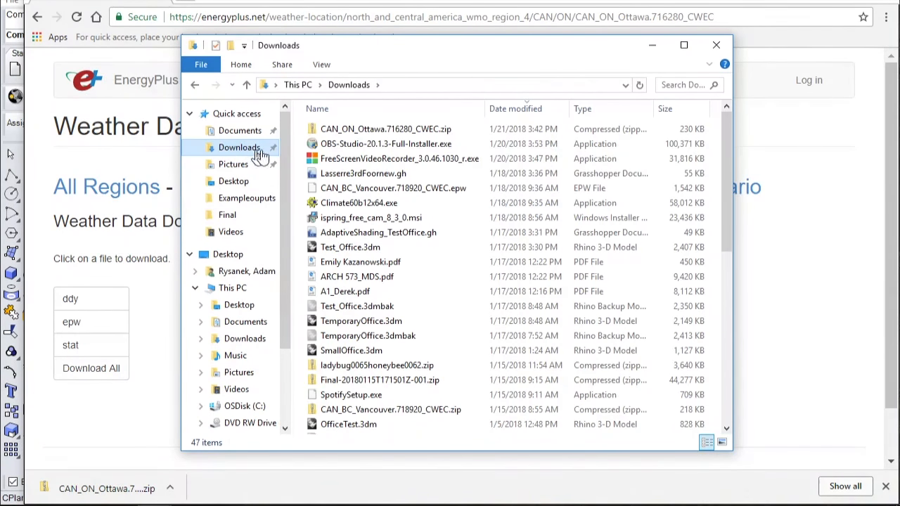
pyautogui.click(378, 129)
pyautogui.rightClick(378, 130)
pyautogui.click(425, 175)
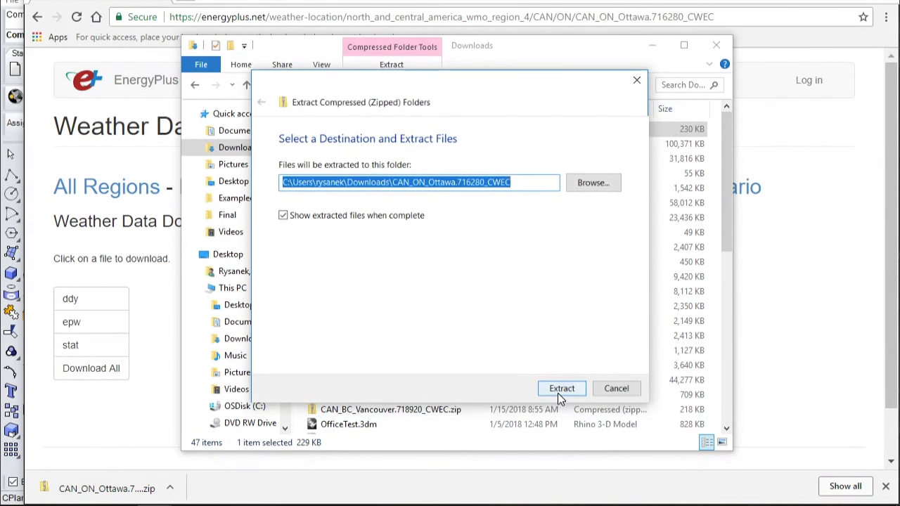
pyautogui.click(561, 391)
# Copy the extracted CAN_ON_Ottawa.716280_CWEC .ddy, .epw and .stat files into the WeatherData folder under C:\DIVA
pyautogui.click(374, 181)
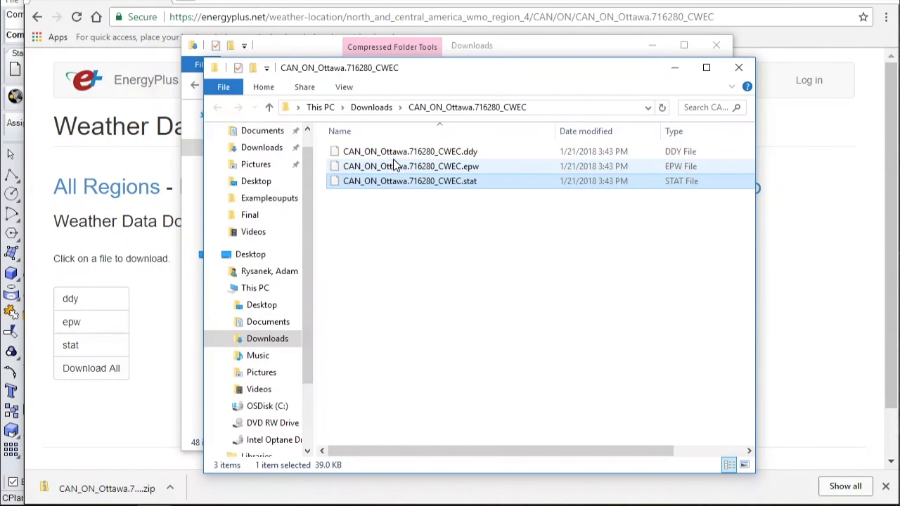
pyautogui.keyDown('shift'); pyautogui.click(385, 154); pyautogui.keyUp('shift')
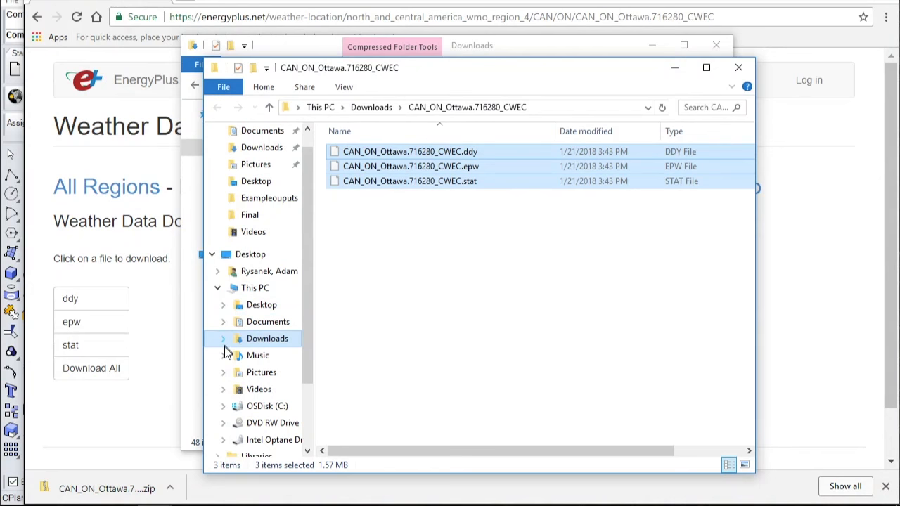
pyautogui.click(270, 407)
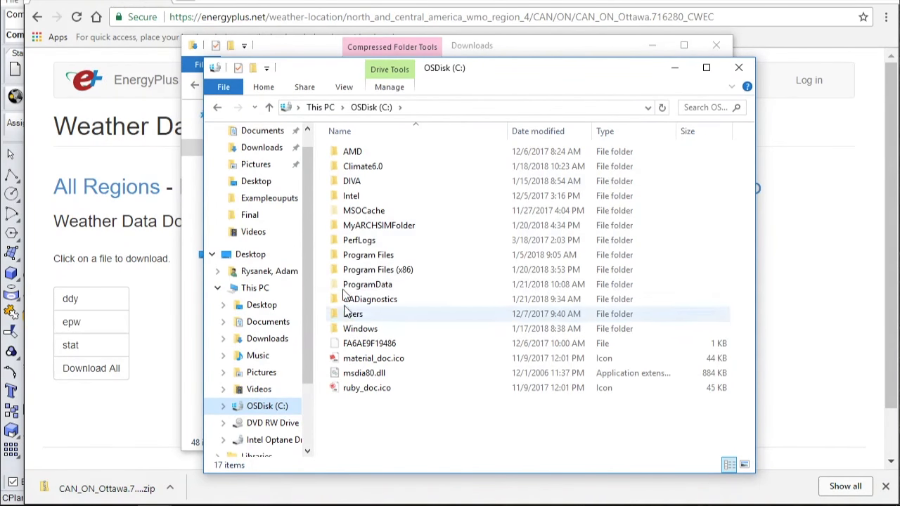
pyautogui.click(354, 184)
pyautogui.doubleClick(354, 186)
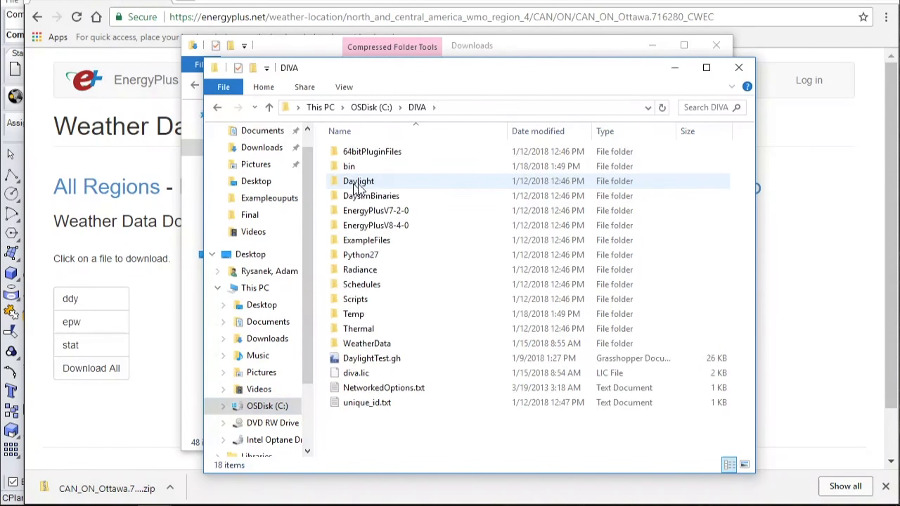
pyautogui.doubleClick(390, 345)
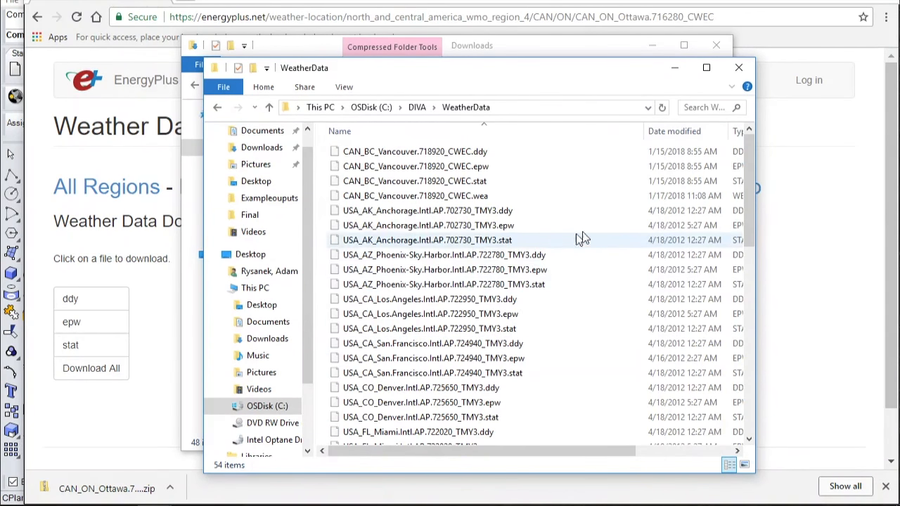
pyautogui.scroll(-10, 574, 238)
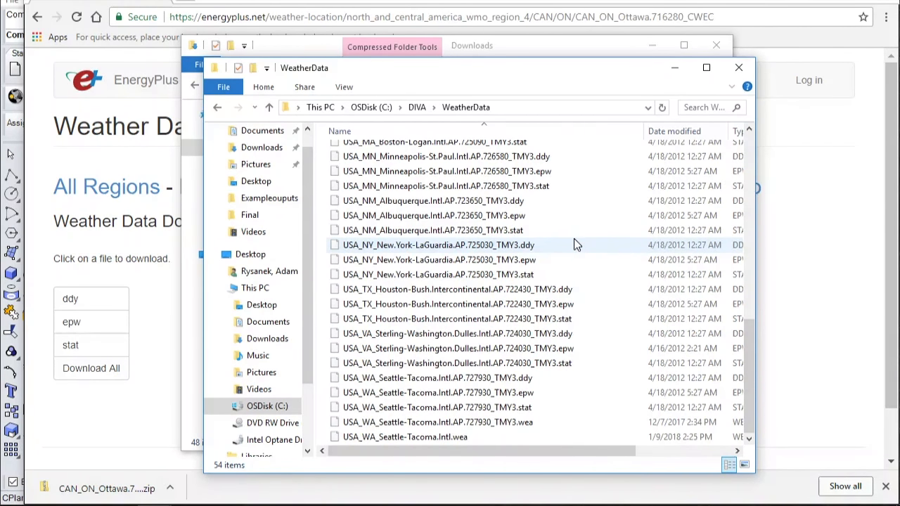
pyautogui.scroll(4, 526, 322)
pyautogui.scroll(7, 524, 323)
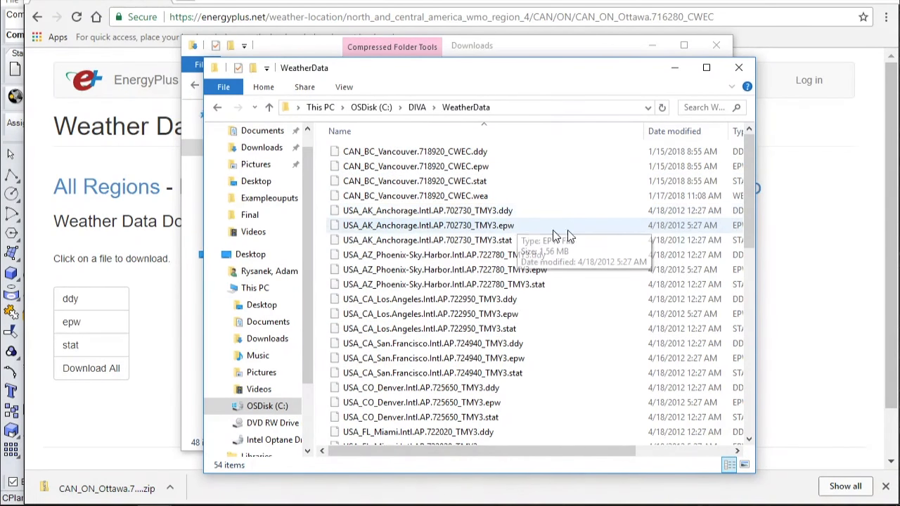
pyautogui.hotkey('ctrl', 'v')
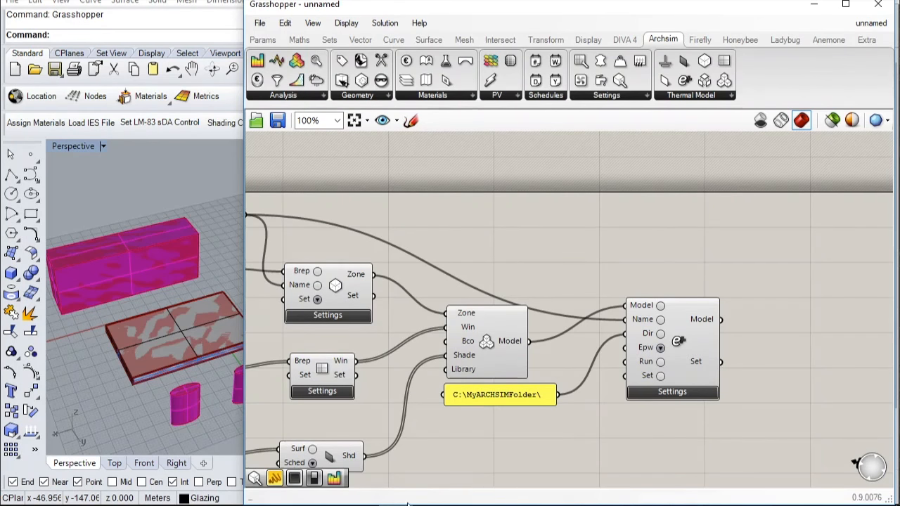
# Switch to Grasshopper and set the Run E+ component's Epw input to CAN_ON_Ottawa.716280_CWEC
pyautogui.click(658, 349)
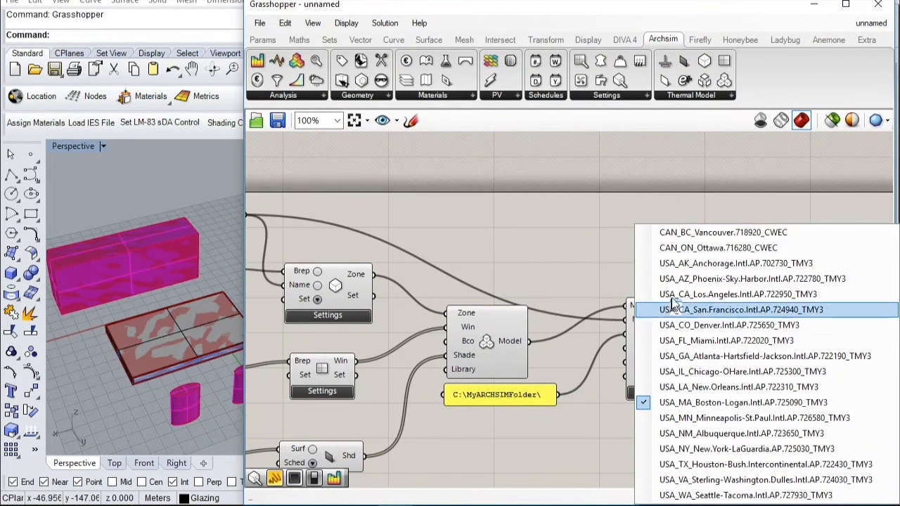
pyautogui.click(715, 250)
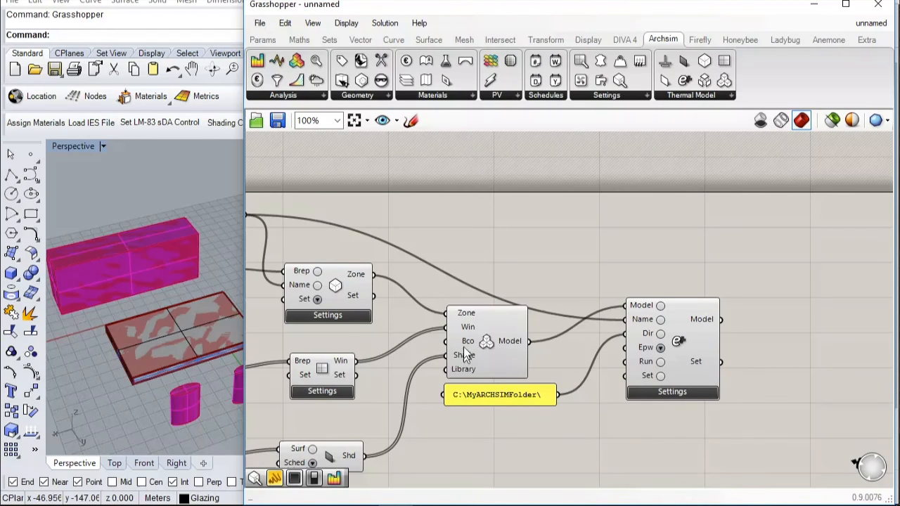
# Add a Button component to the canvas just below the C:\MyARCHSIMFolder\ panel
pyautogui.scroll(-2, 884, 272)
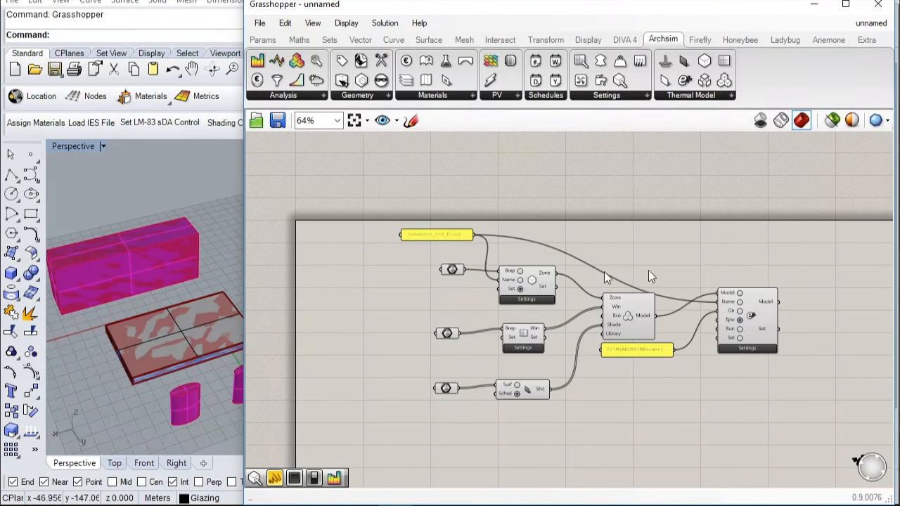
pyautogui.scroll(-2, 756, 328)
pyautogui.scroll(4, 756, 329)
pyautogui.scroll(1, 747, 342)
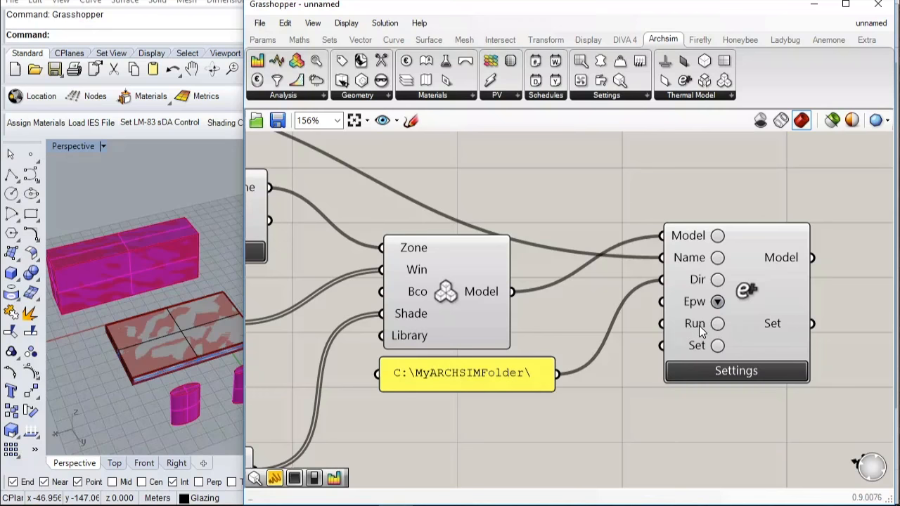
pyautogui.moveTo(702, 329)
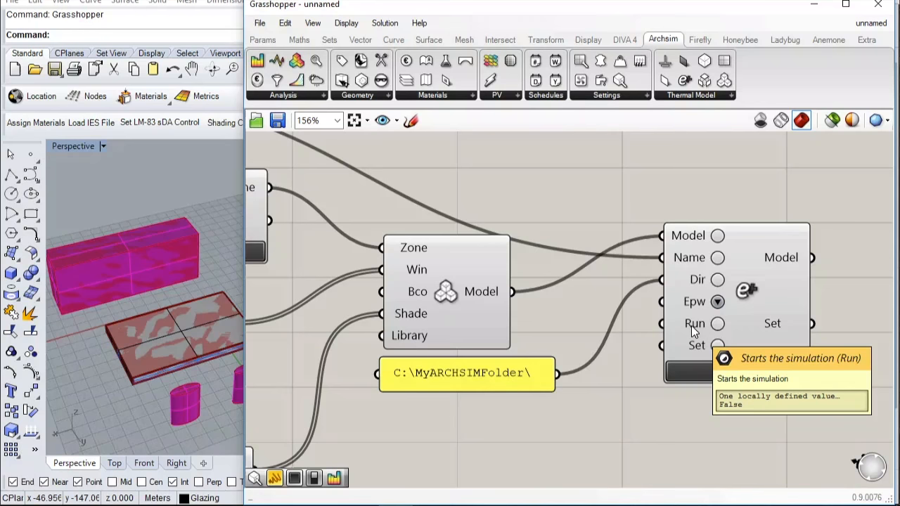
pyautogui.scroll(-3, 694, 318)
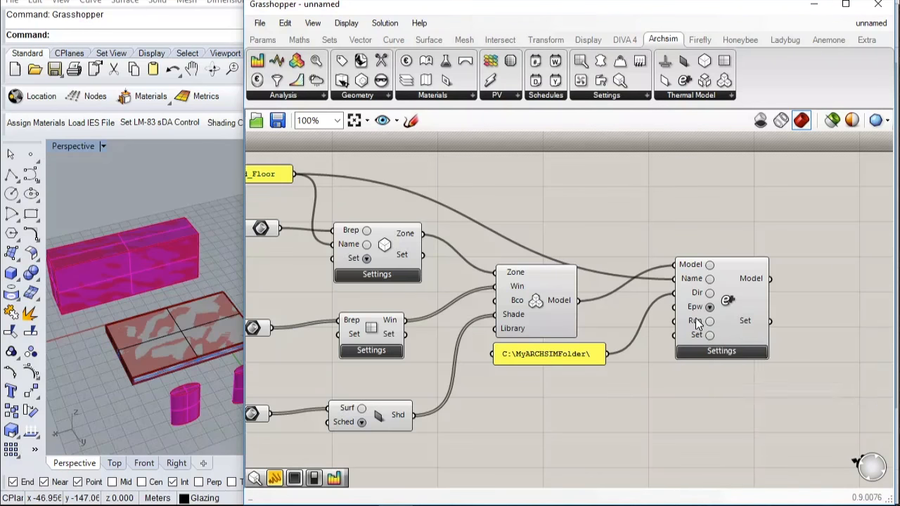
pyautogui.doubleClick(633, 383)
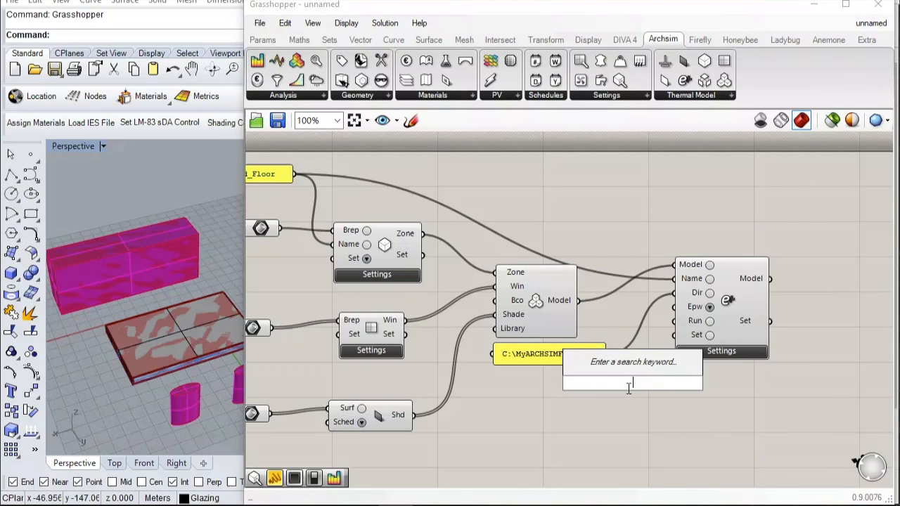
pyautogui.write('butt')
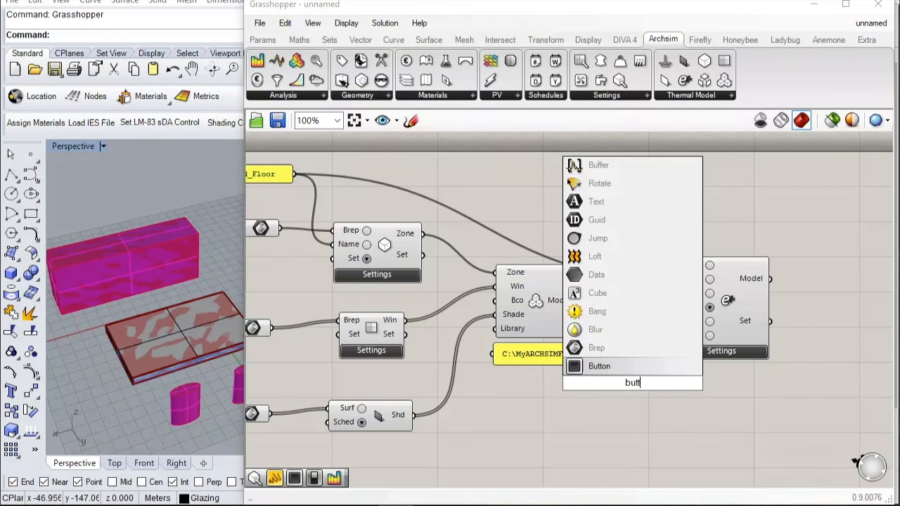
pyautogui.write('on')
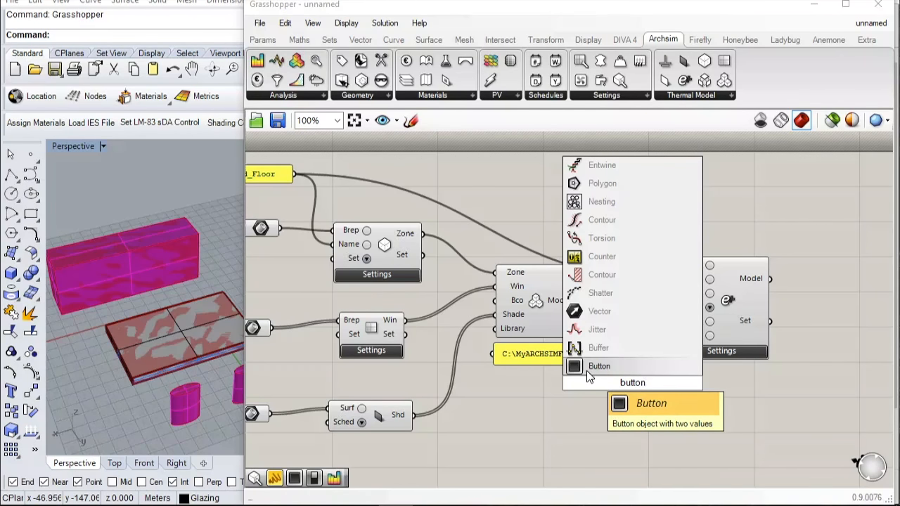
pyautogui.click(588, 372)
pyautogui.moveTo(612, 389); pyautogui.dragTo(573, 390)
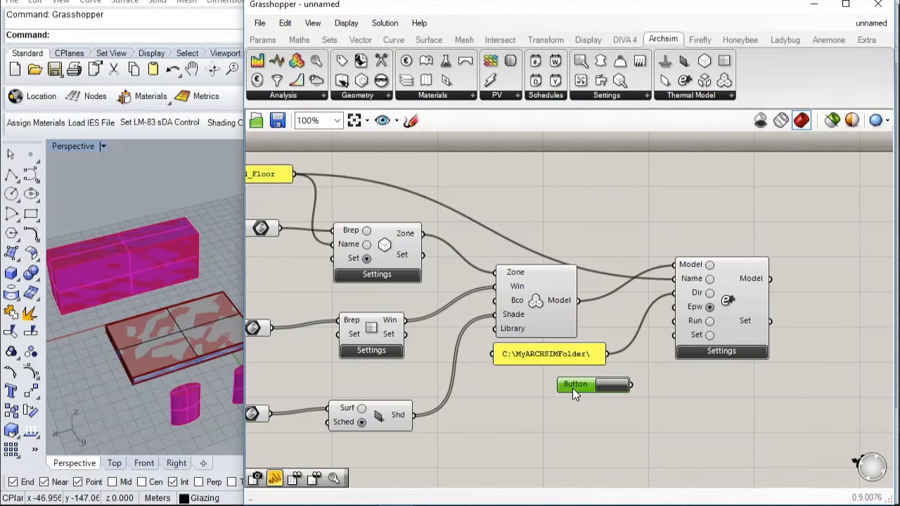
# Connect the Button to the EnergyPlus component's Run input and move it closer to that component
pyautogui.click(622, 386)
pyautogui.click(622, 386)
pyautogui.click(622, 386)
pyautogui.click(623, 390)
pyautogui.moveTo(633, 385); pyautogui.dragTo(675, 323)
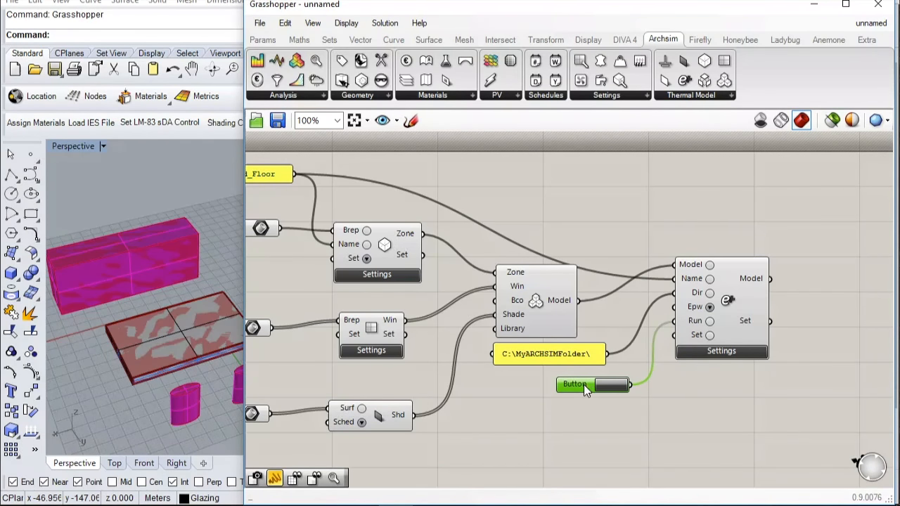
pyautogui.moveTo(587, 386); pyautogui.dragTo(622, 388)
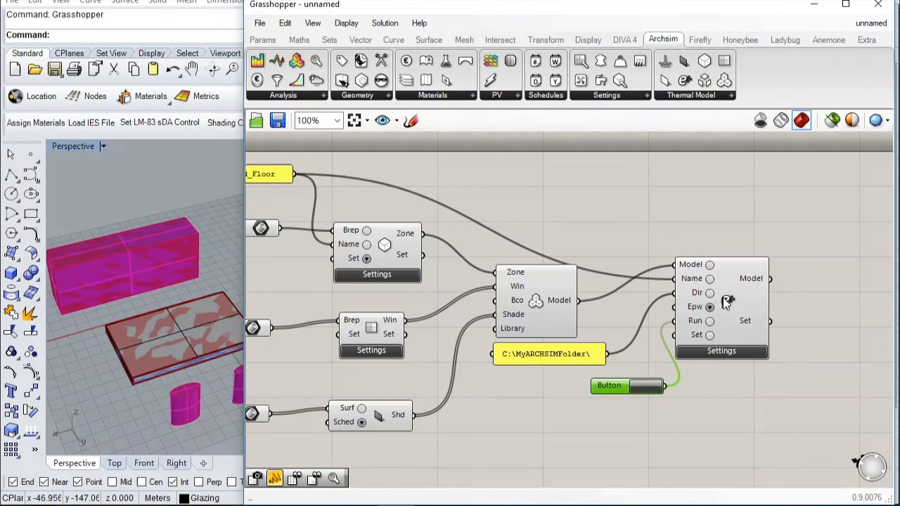
# Review the window component's settings and the zone component's load settings, closing both without changes
pyautogui.scroll(-3, 695, 287)
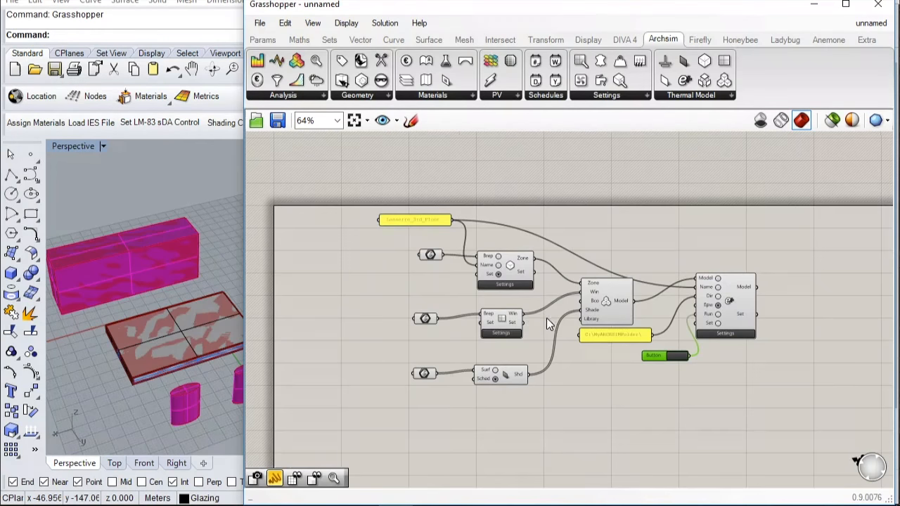
pyautogui.scroll(1, 546, 318)
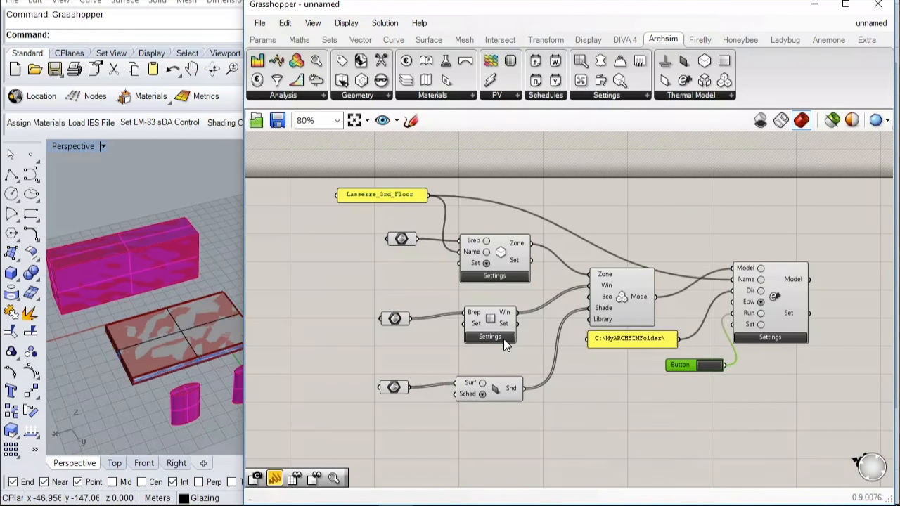
pyautogui.click(502, 339)
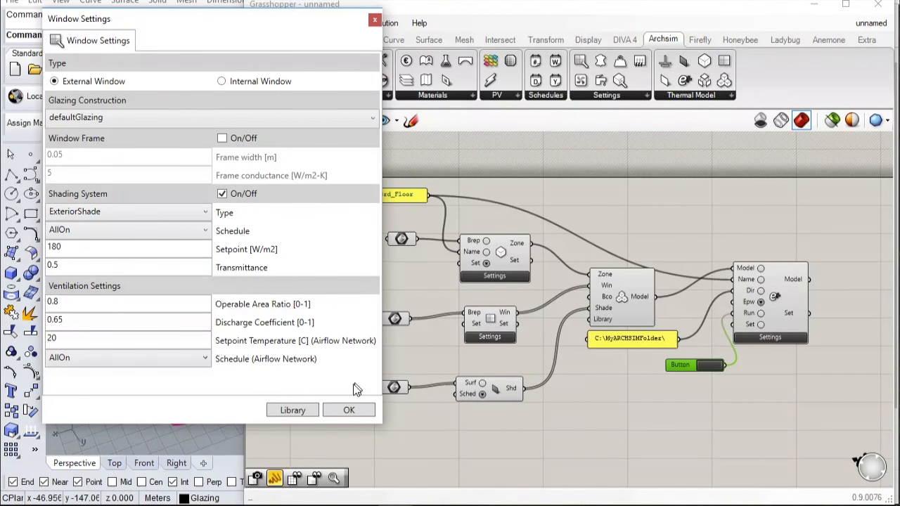
pyautogui.click(353, 410)
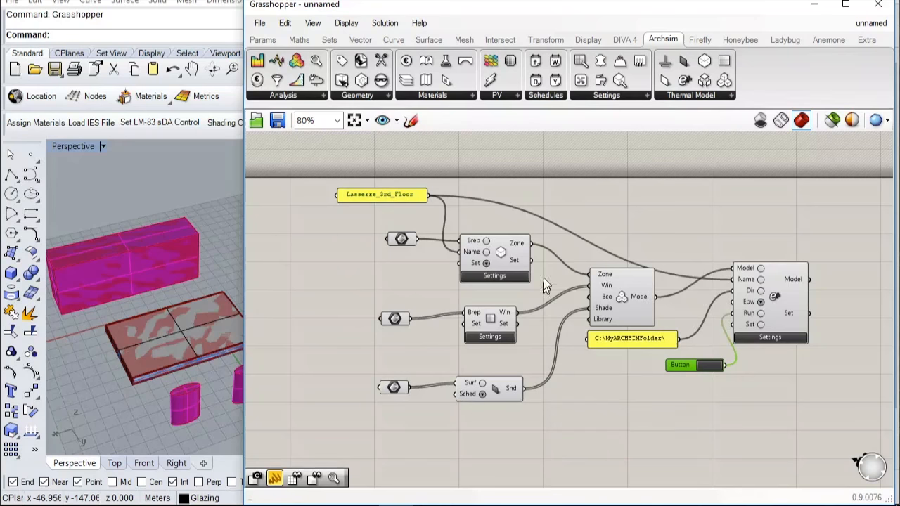
pyautogui.click(502, 276)
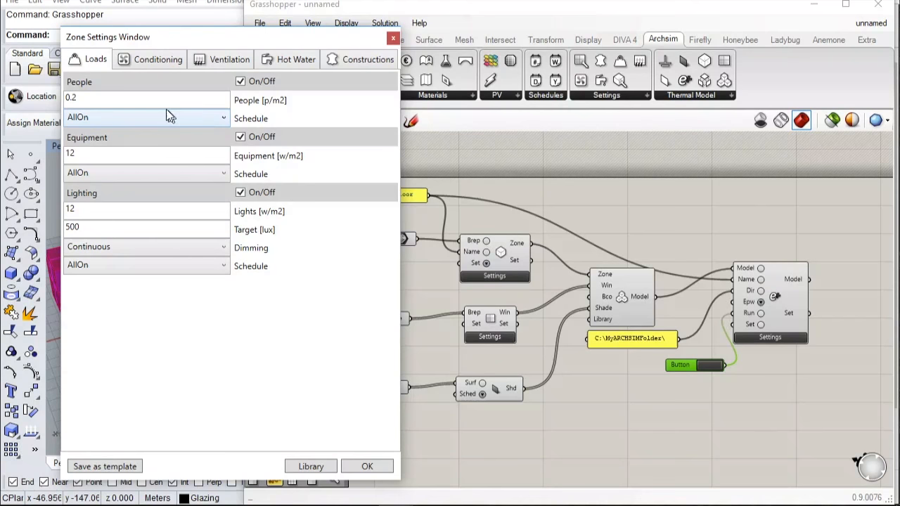
pyautogui.click(367, 467)
pyautogui.scroll(-3, 501, 352)
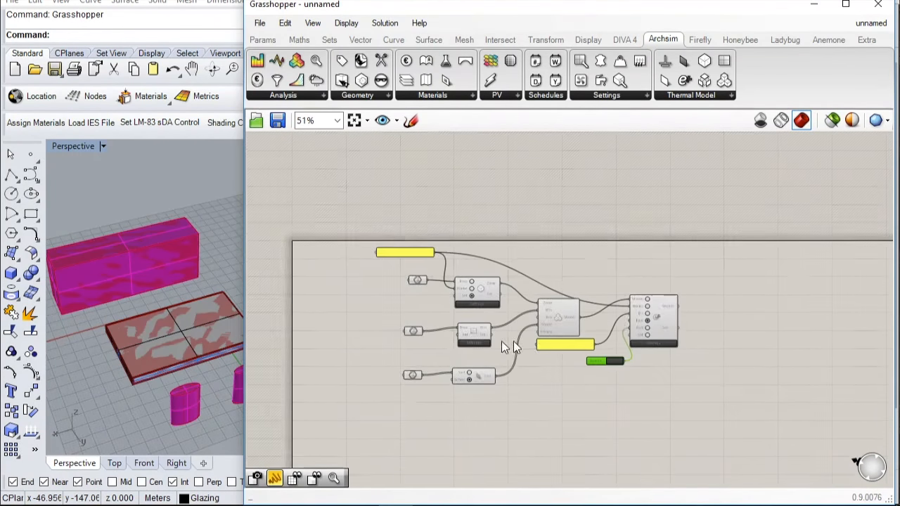
pyautogui.scroll(3, 542, 342)
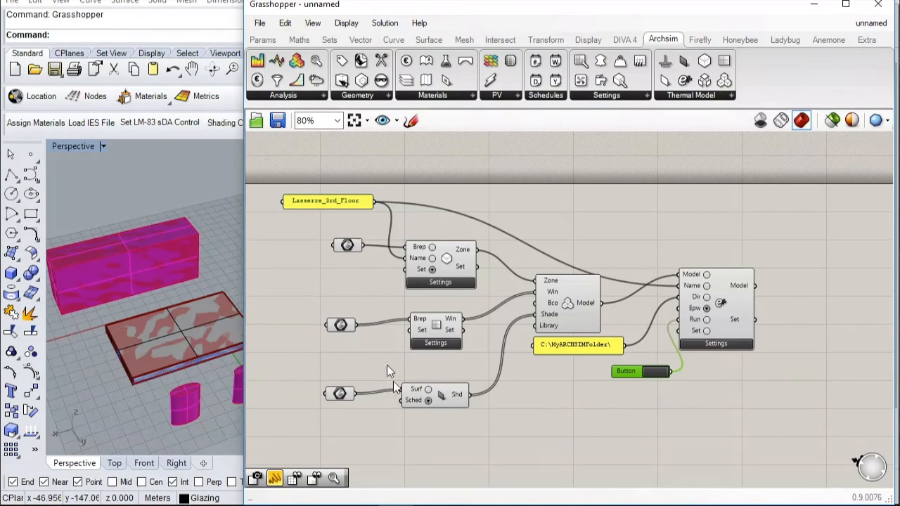
# Open the existing Grasshopper definition Lasserre3rdFoor.gh from the Desktop
pyautogui.click(259, 23)
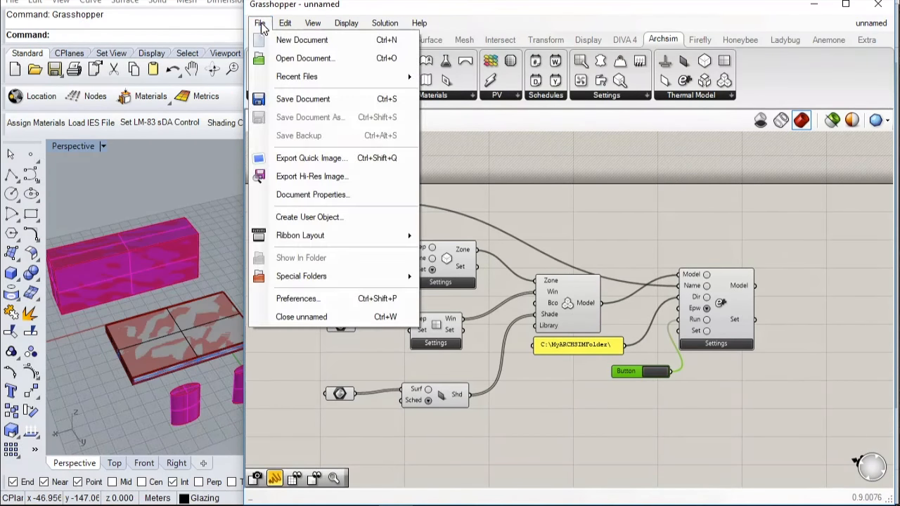
pyautogui.click(286, 58)
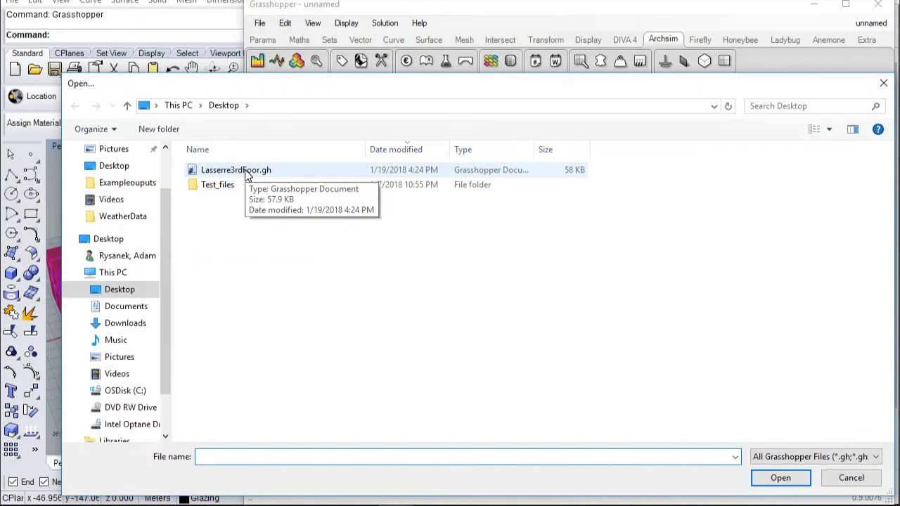
pyautogui.doubleClick(245, 171)
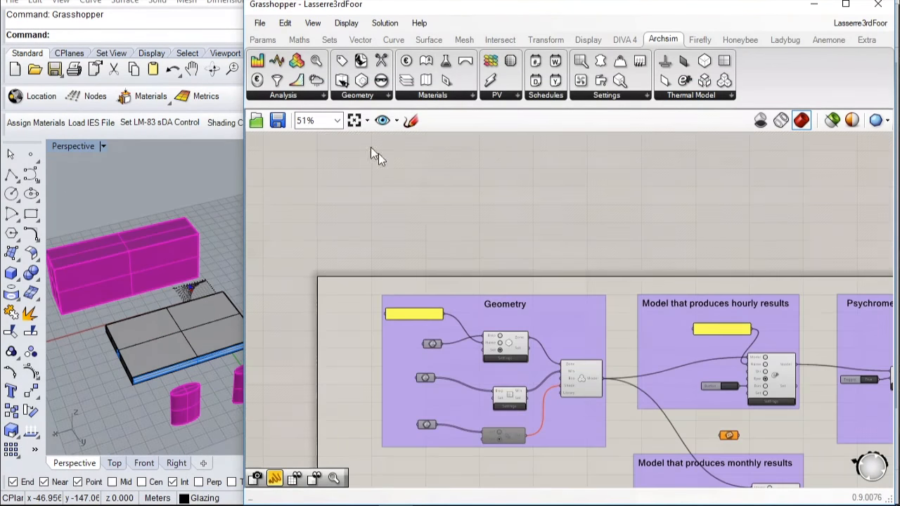
# Delete the unconnected geometry parameter between the hourly-results and monthly-results model groups
pyautogui.scroll(-2, 461, 194)
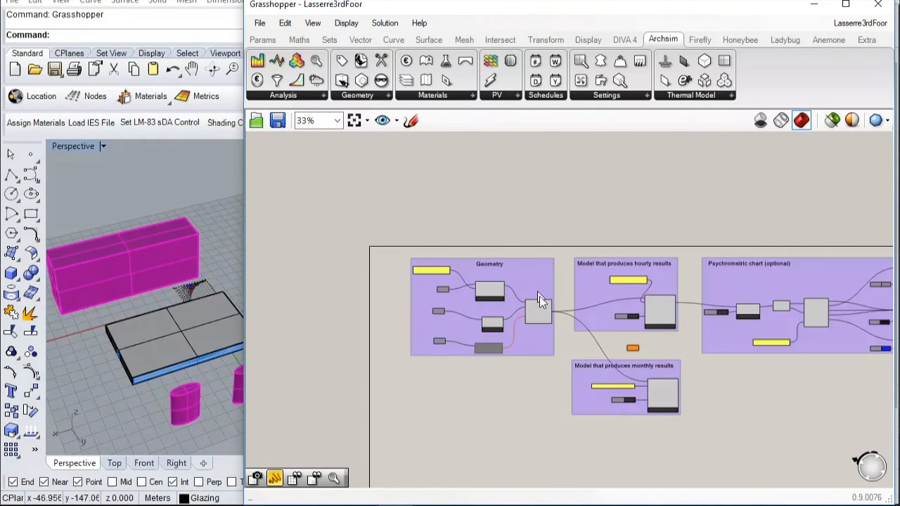
pyautogui.scroll(4, 620, 361)
pyautogui.click(654, 329)
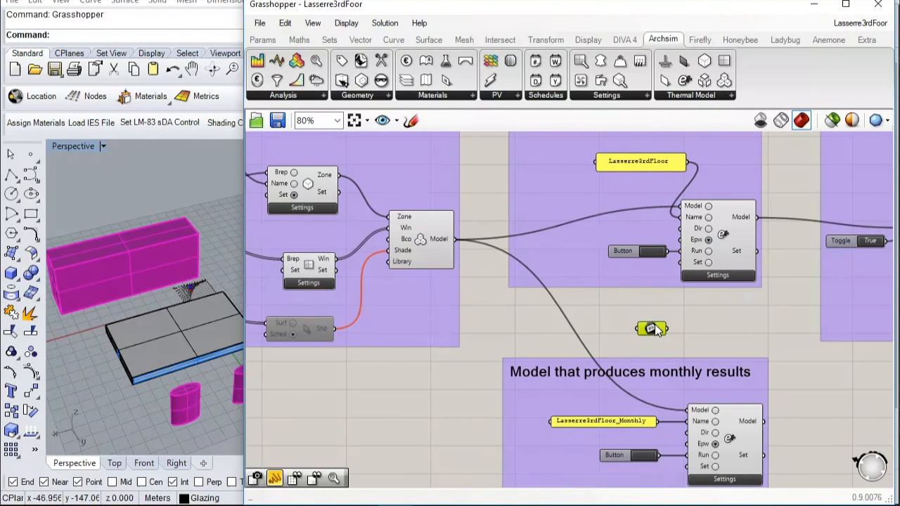
# Examine the monthly-results group and the components and wiring inside the Geometry group
pyautogui.scroll(-2, 588, 415)
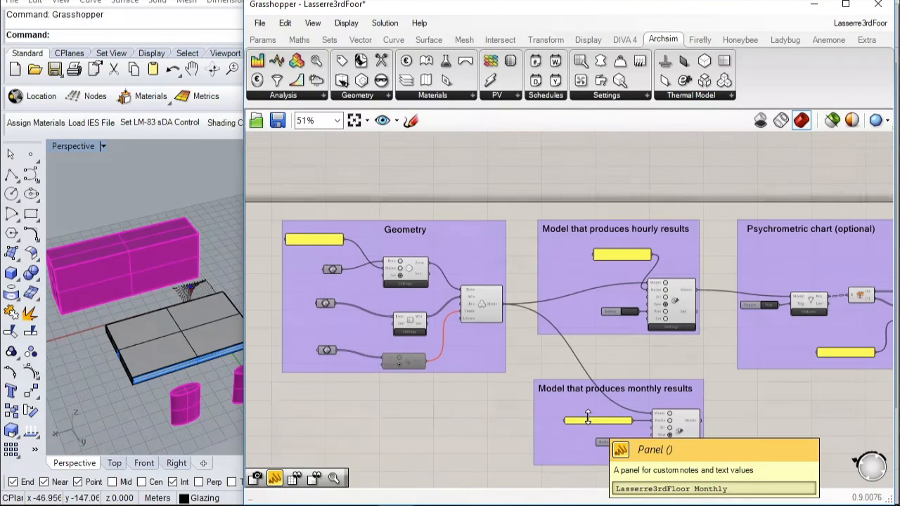
pyautogui.scroll(1, 408, 355)
pyautogui.scroll(1, 410, 352)
pyautogui.scroll(-3, 491, 271)
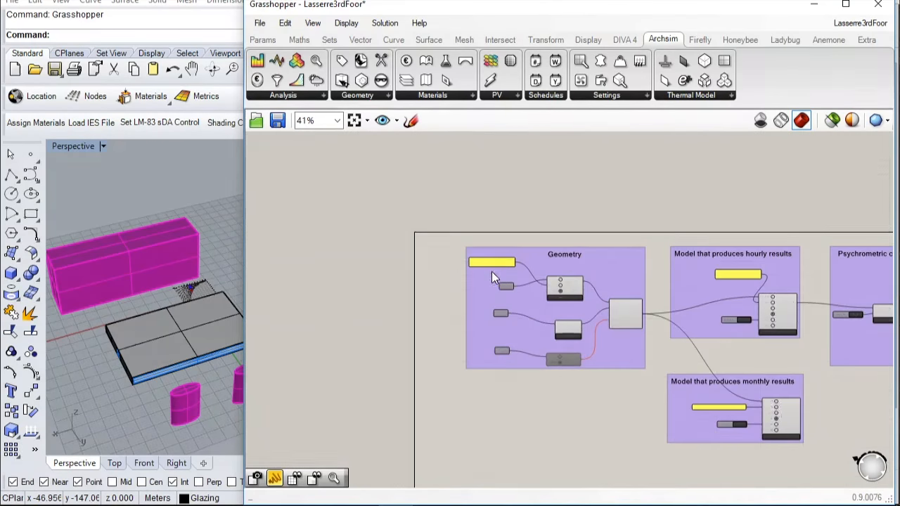
pyautogui.scroll(3, 535, 296)
pyautogui.scroll(-1, 525, 316)
pyautogui.scroll(1, 671, 353)
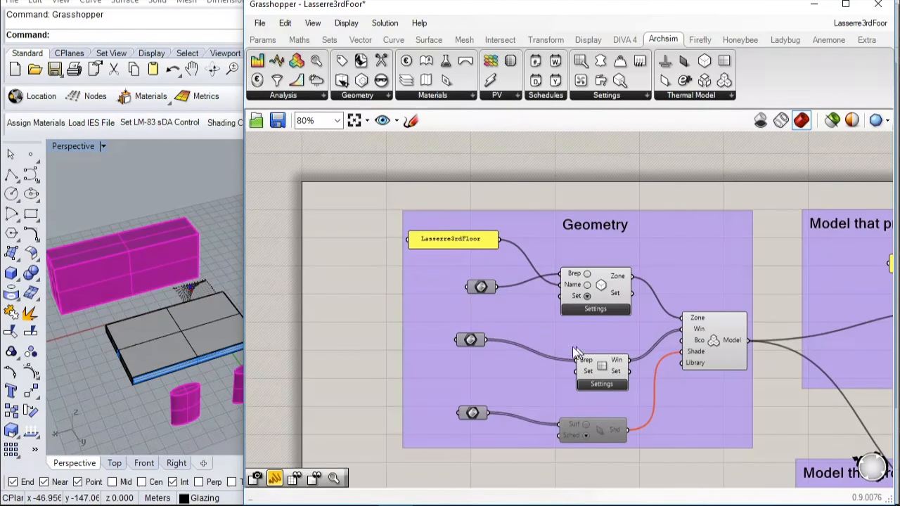
# Examine how the Geometry group's model output feeds the hourly-results and monthly-results model groups
pyautogui.scroll(-1, 408, 316)
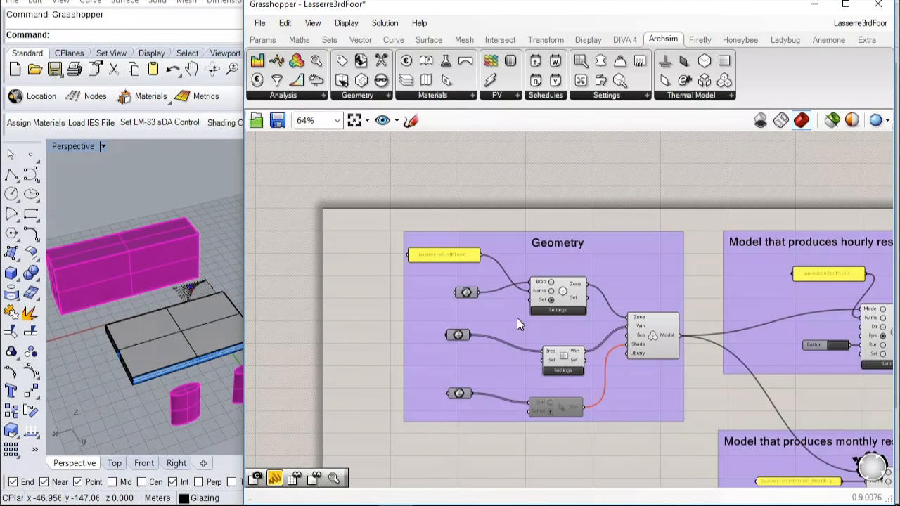
pyautogui.scroll(1, 516, 318)
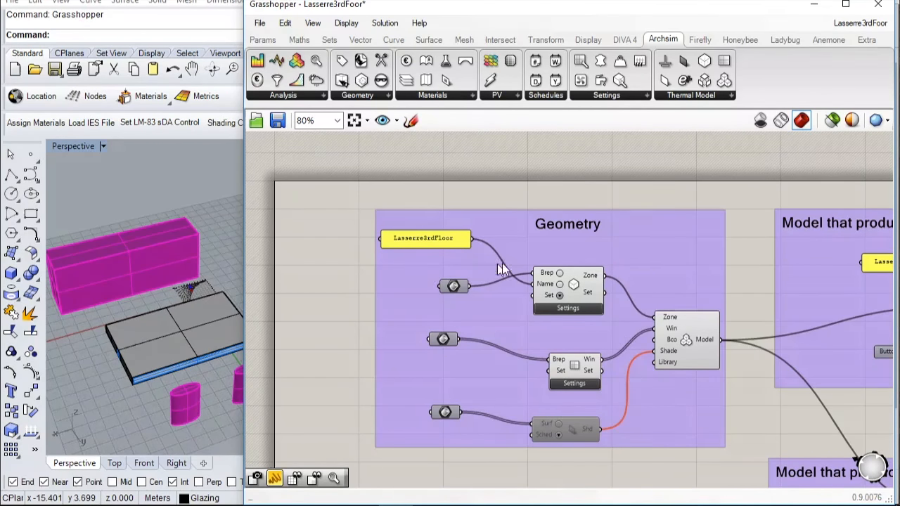
pyautogui.scroll(-1, 441, 291)
pyautogui.scroll(1, 627, 335)
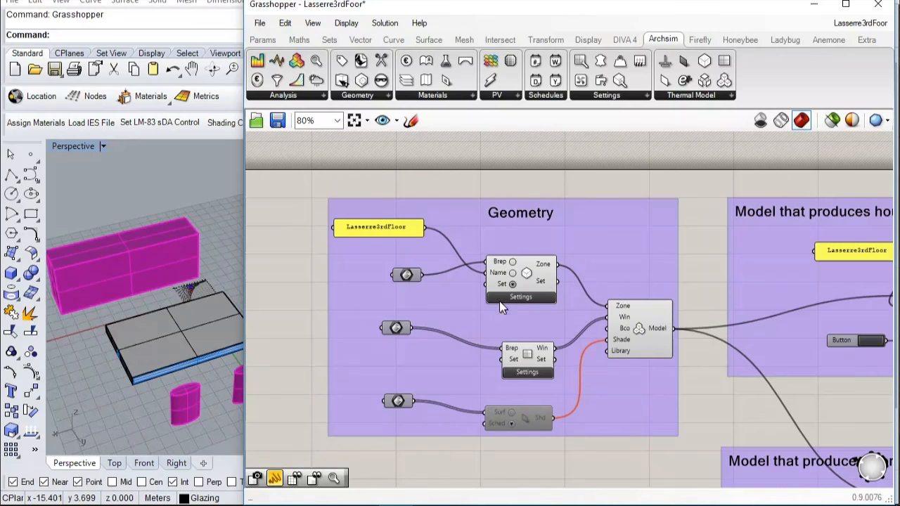
pyautogui.scroll(-2, 526, 376)
pyautogui.scroll(3, 767, 455)
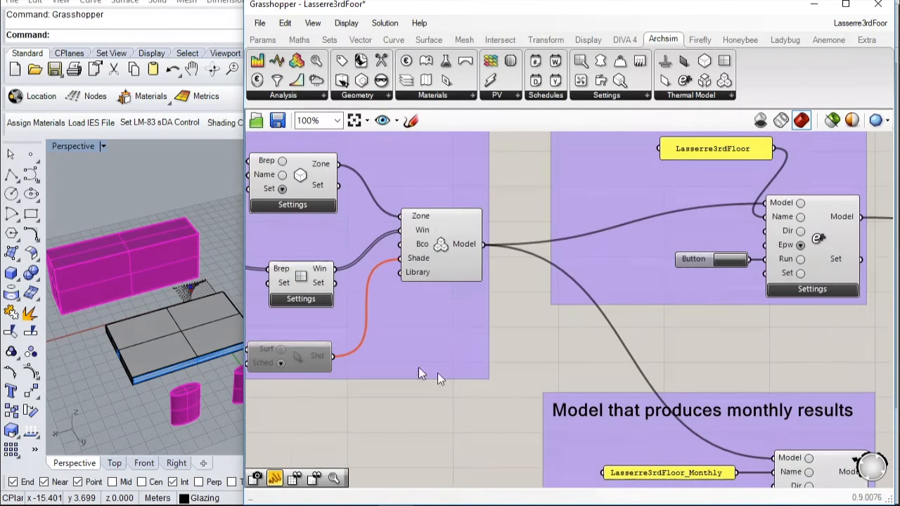
pyautogui.scroll(-3, 378, 342)
pyautogui.scroll(4, 629, 291)
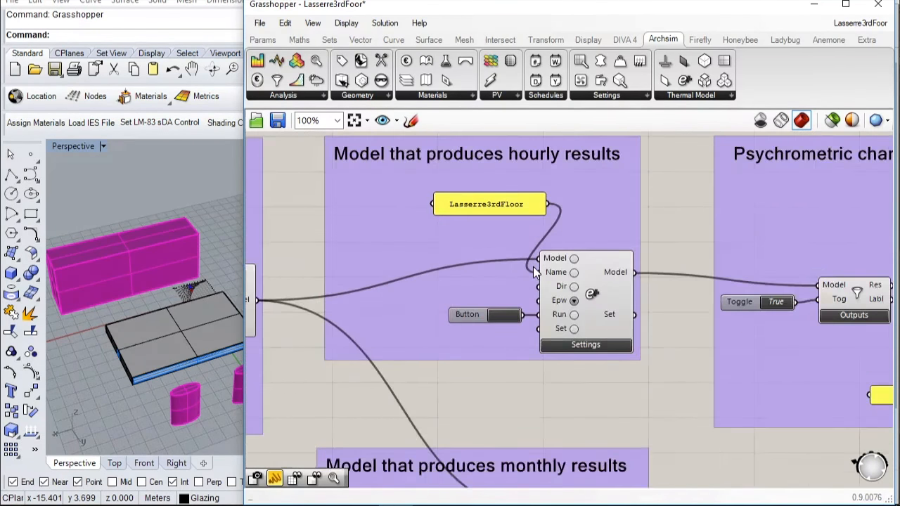
pyautogui.scroll(-2, 578, 301)
pyautogui.scroll(-2, 499, 275)
pyautogui.scroll(2, 506, 465)
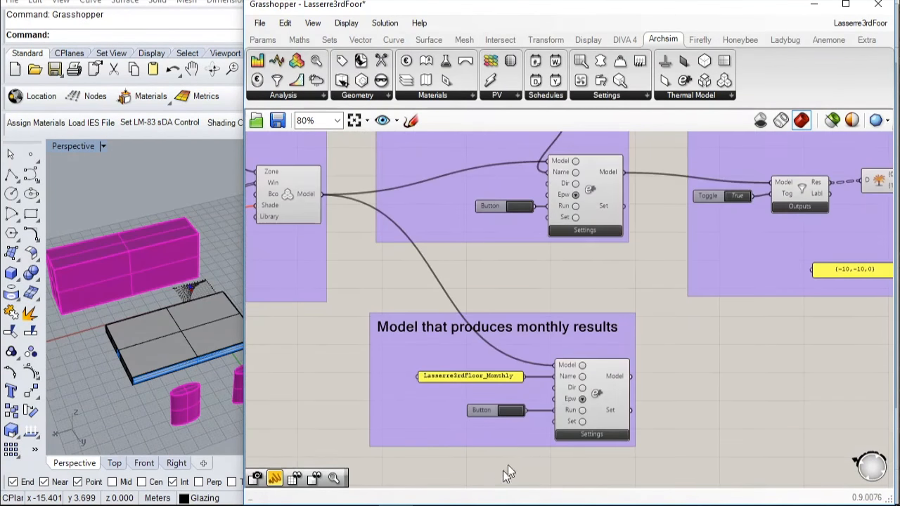
# Examine the optional psychrometric chart group and inspect the chart drawn beside the building in the Rhino Perspective view
pyautogui.scroll(-3, 560, 398)
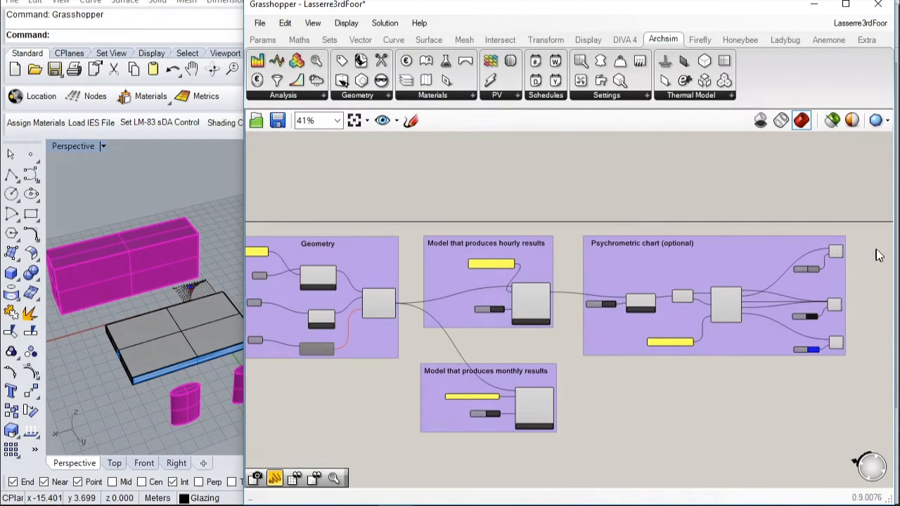
pyautogui.scroll(3, 771, 281)
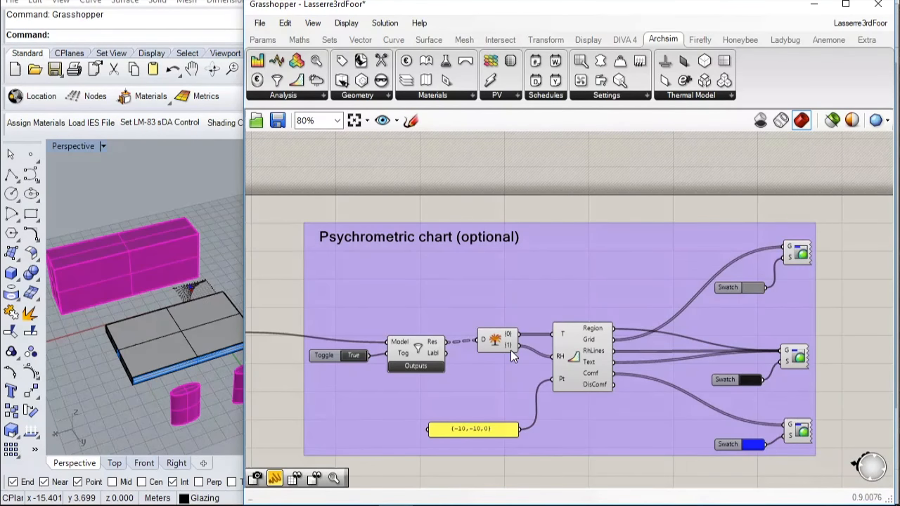
pyautogui.moveTo(170, 321); pyautogui.dragTo(299, 345, button='right')
pyautogui.moveTo(107, 366); pyautogui.dragTo(153, 391, button='right')
pyautogui.scroll(8, 149, 380)
pyautogui.scroll(-5, 685, 311)
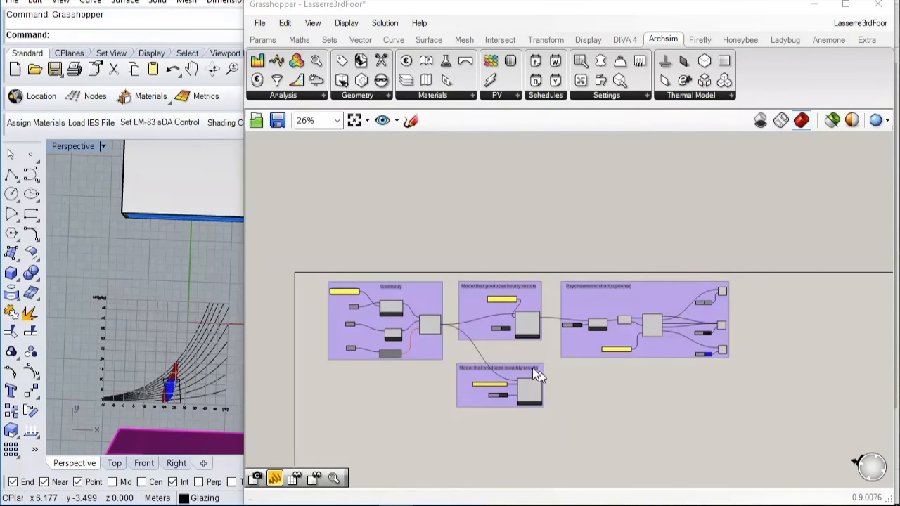
# Compare the name, weather file, run and settings inputs of the hourly-results and monthly-results model components, and review the overall definition
pyautogui.scroll(5, 482, 320)
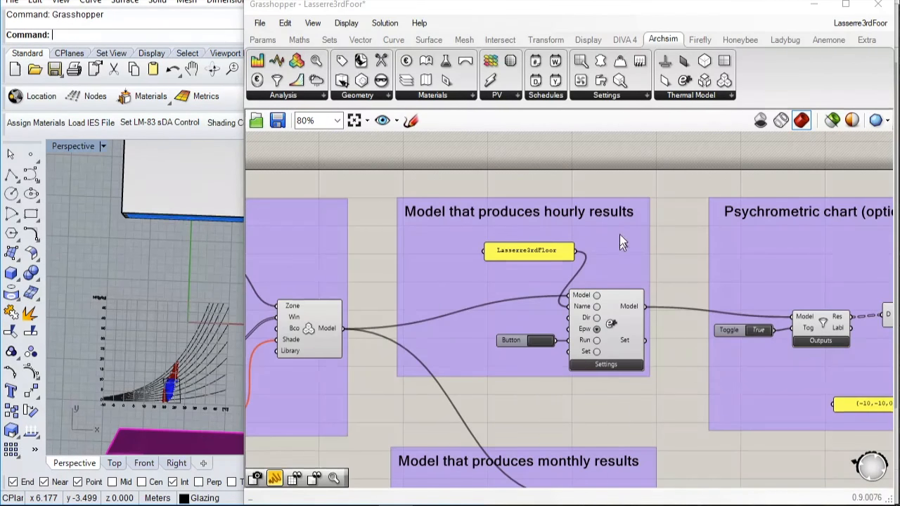
pyautogui.scroll(2, 616, 227)
pyautogui.scroll(-2, 584, 227)
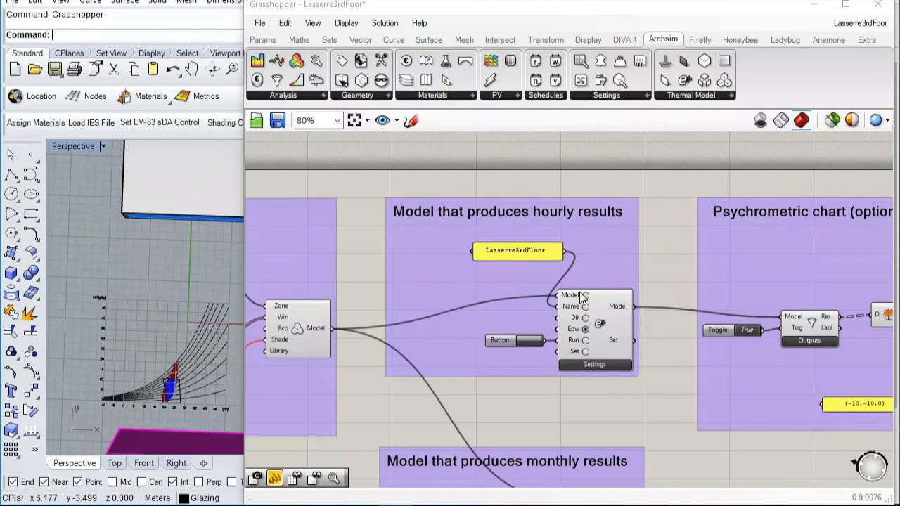
pyautogui.scroll(-3, 593, 421)
pyautogui.scroll(4, 576, 418)
pyautogui.scroll(2, 541, 240)
pyautogui.scroll(-3, 571, 331)
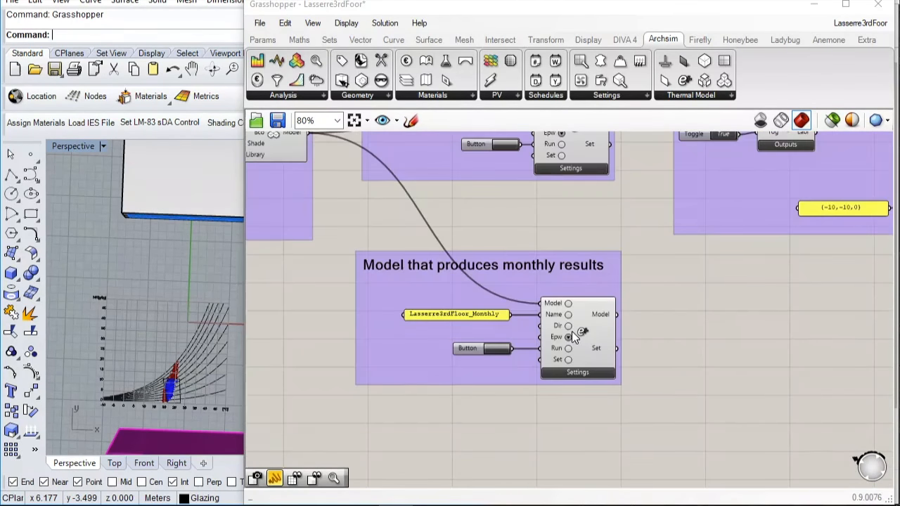
pyautogui.scroll(-2, 527, 399)
pyautogui.scroll(3, 539, 341)
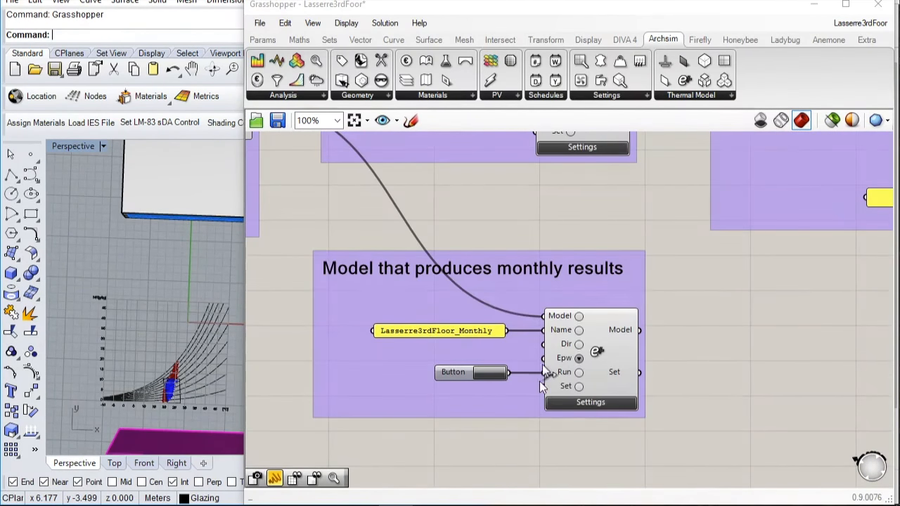
pyautogui.scroll(-4, 543, 449)
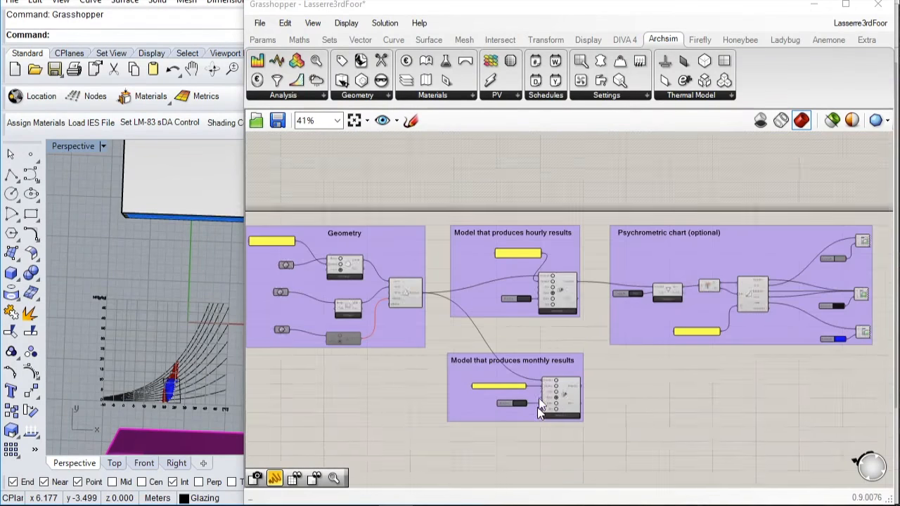
pyautogui.scroll(5, 549, 245)
pyautogui.scroll(-2, 576, 316)
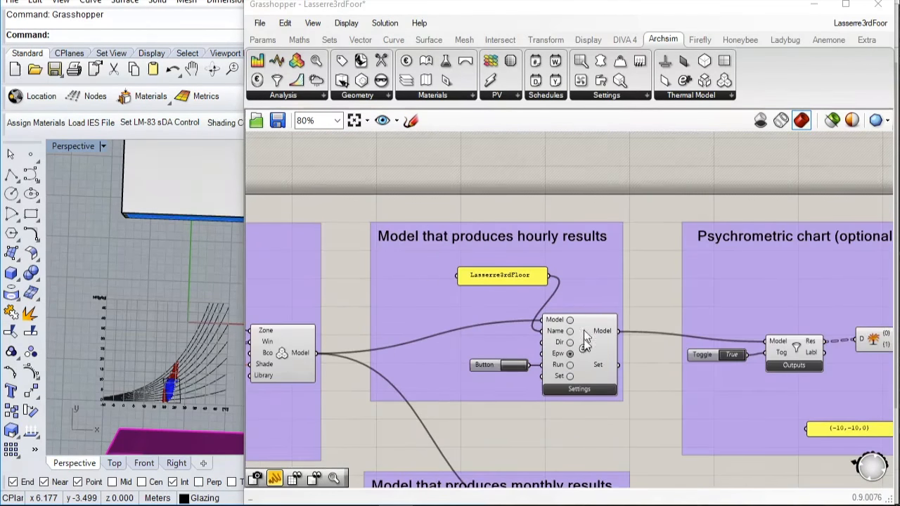
pyautogui.scroll(1, 583, 373)
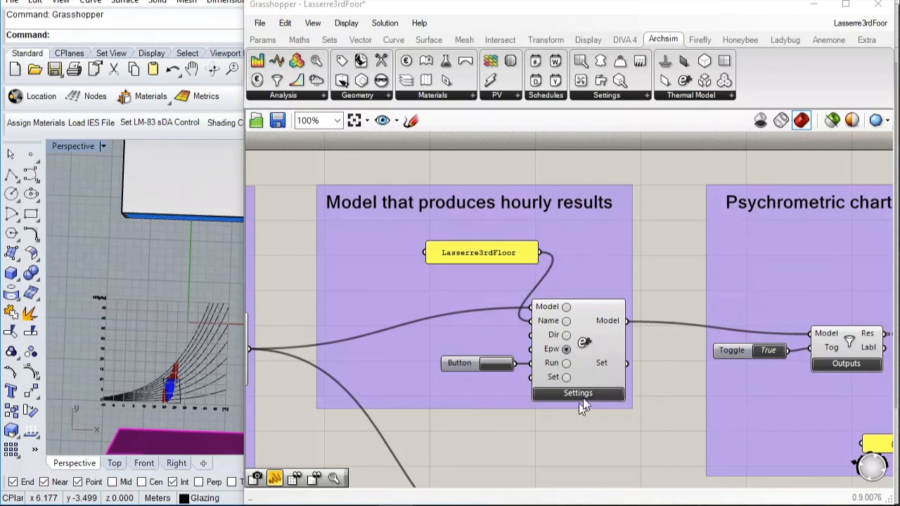
pyautogui.scroll(-4, 565, 263)
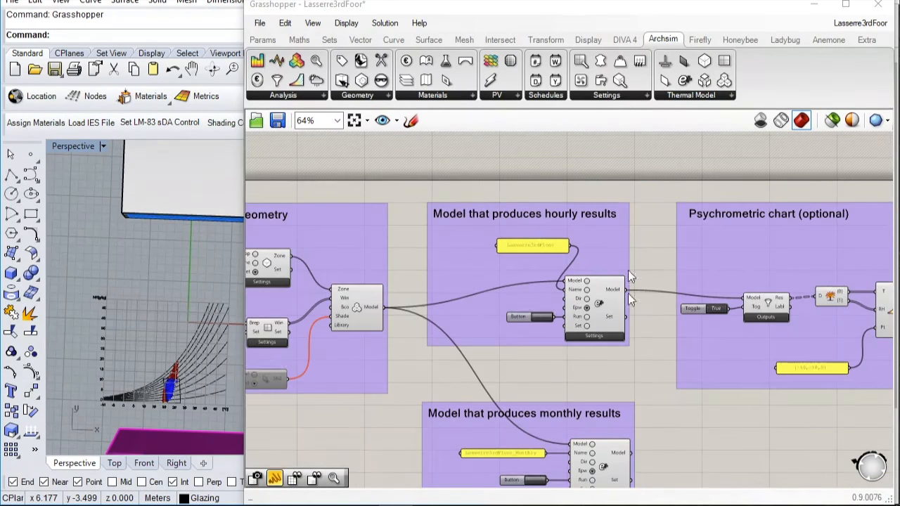
pyautogui.scroll(3, 355, 213)
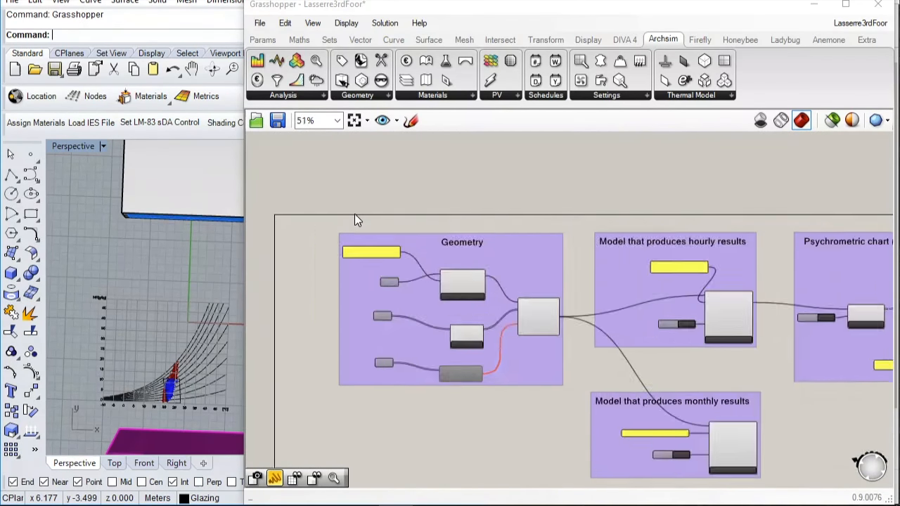
pyautogui.scroll(-3, 463, 268)
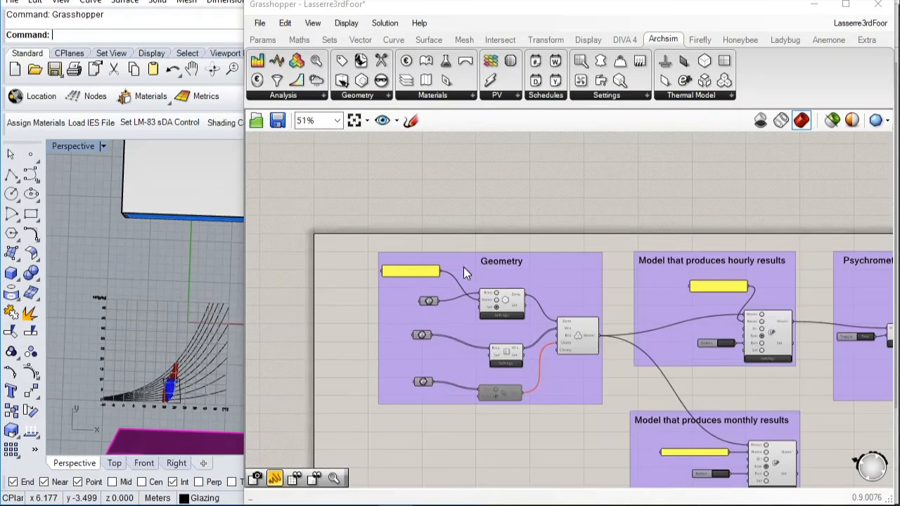
# Open the zone component's settings in the Geometry group and review the conditioning, ventilation, hot water and construction settings
pyautogui.scroll(3, 637, 329)
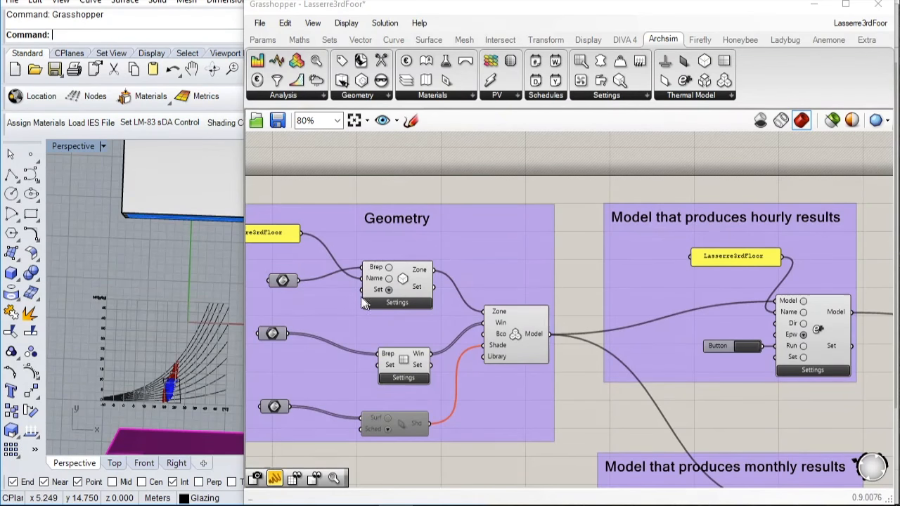
pyautogui.click(404, 303)
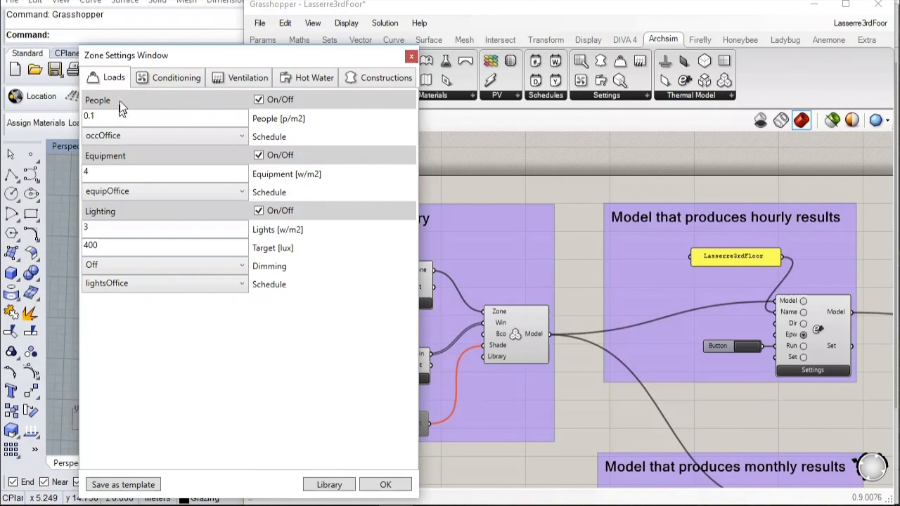
pyautogui.click(181, 79)
pyautogui.click(230, 78)
pyautogui.click(309, 78)
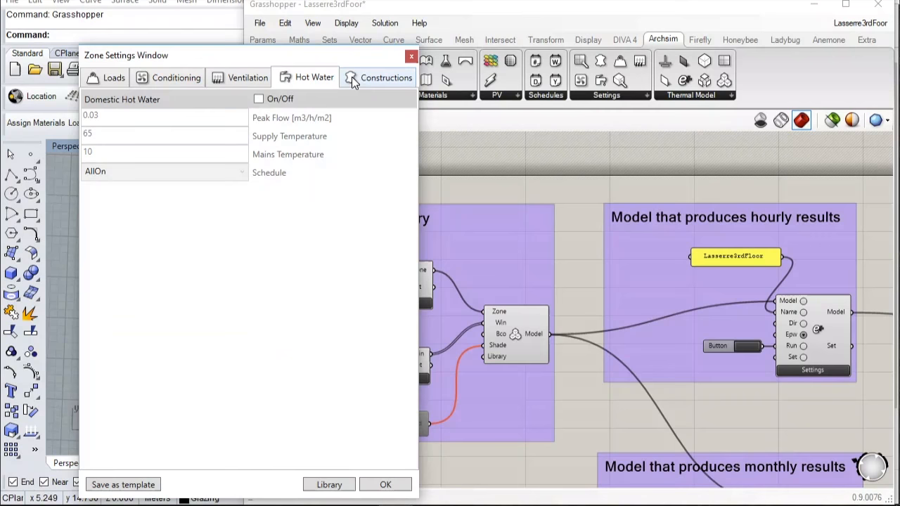
pyautogui.click(357, 81)
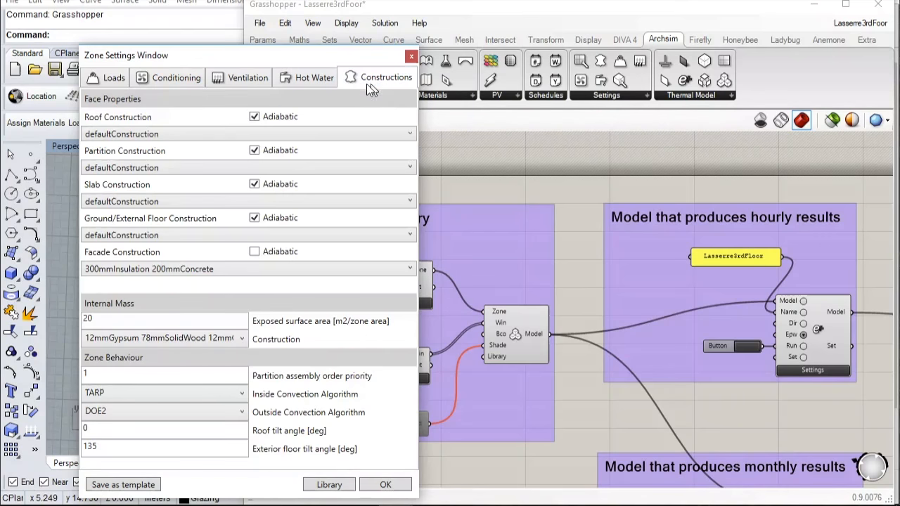
# In the zone's load settings, switch the People load off and back on, and browse its schedule options, keeping occOffice
pyautogui.click(105, 78)
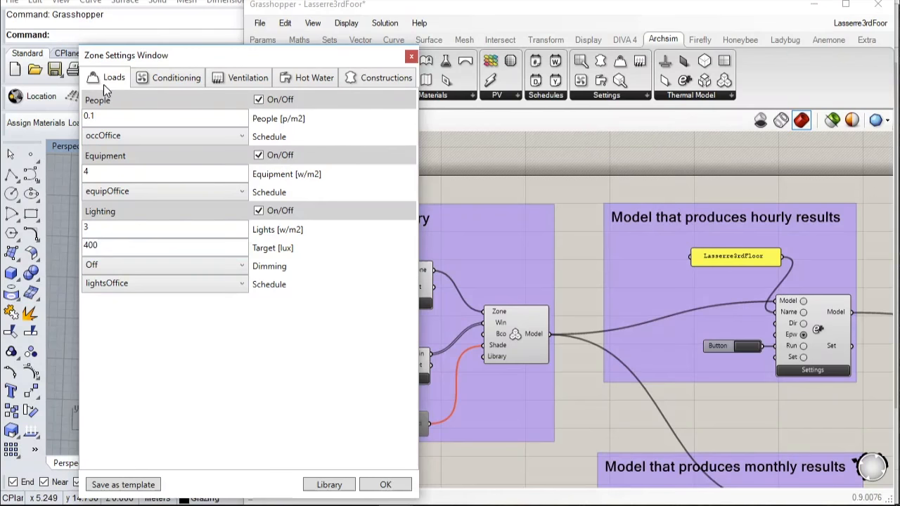
pyautogui.click(258, 100)
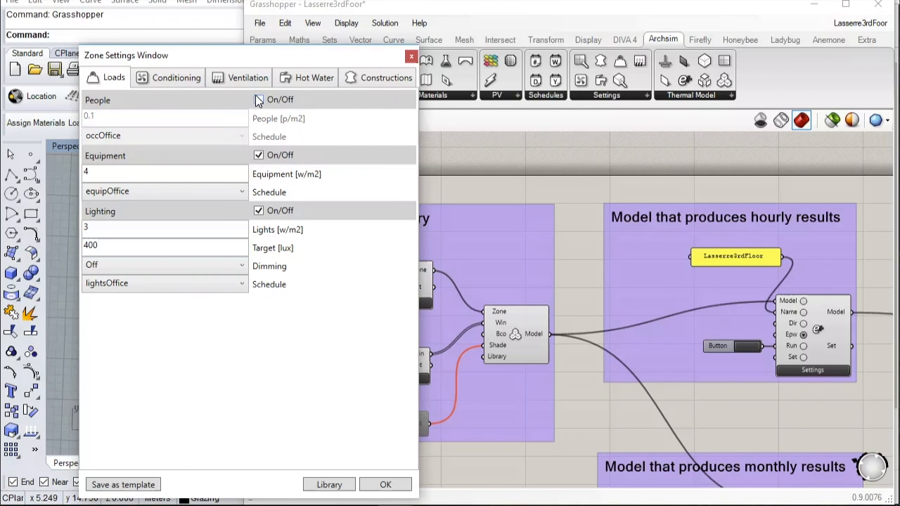
pyautogui.click(258, 103)
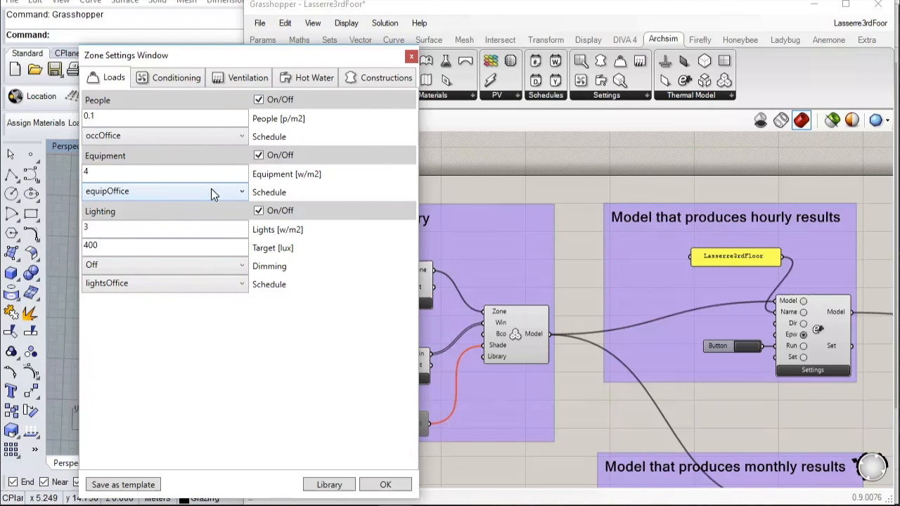
pyautogui.click(130, 137)
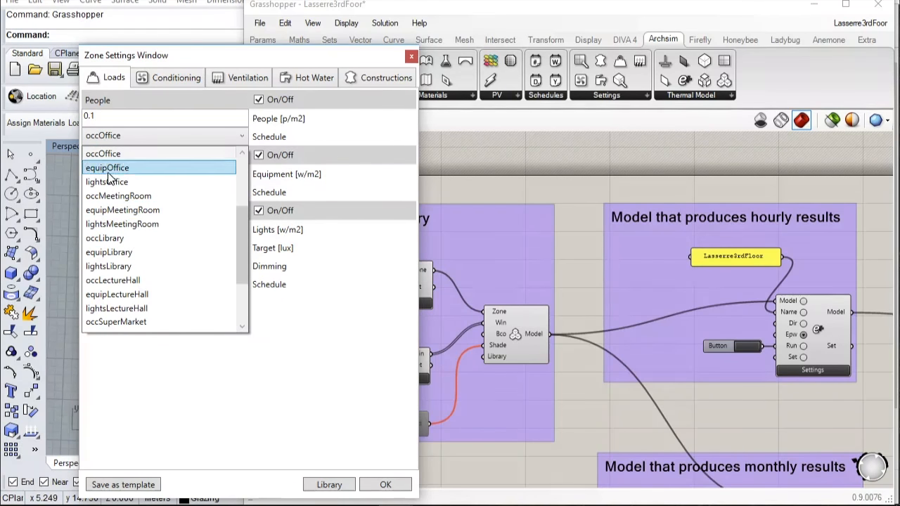
pyautogui.scroll(1, 117, 152)
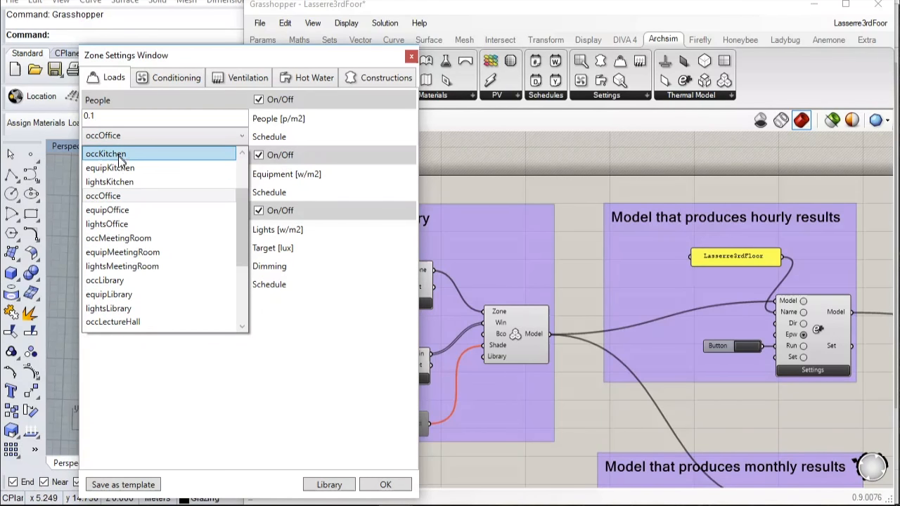
pyautogui.click(124, 197)
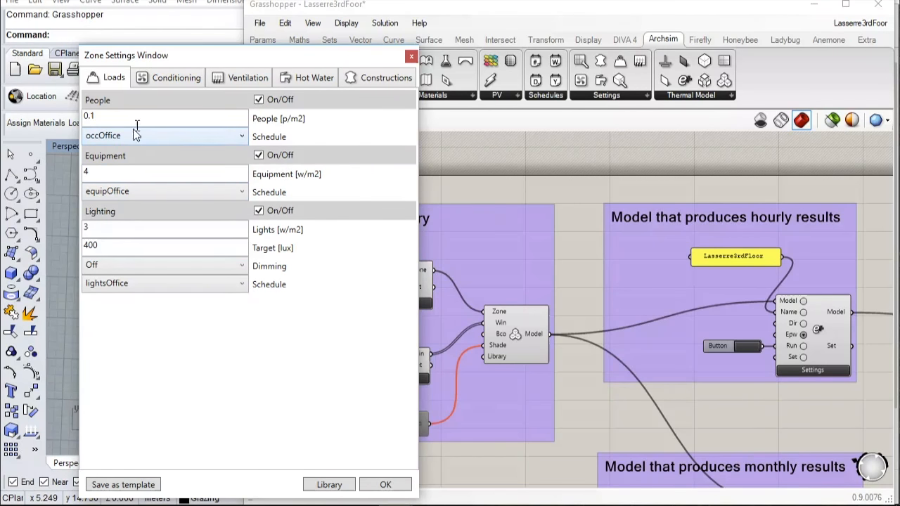
# Review the zone's people density, equipment load, lighting load and lux target fields, and check the dimming options, keeping Off
pyautogui.moveTo(131, 117); pyautogui.dragTo(48, 121)
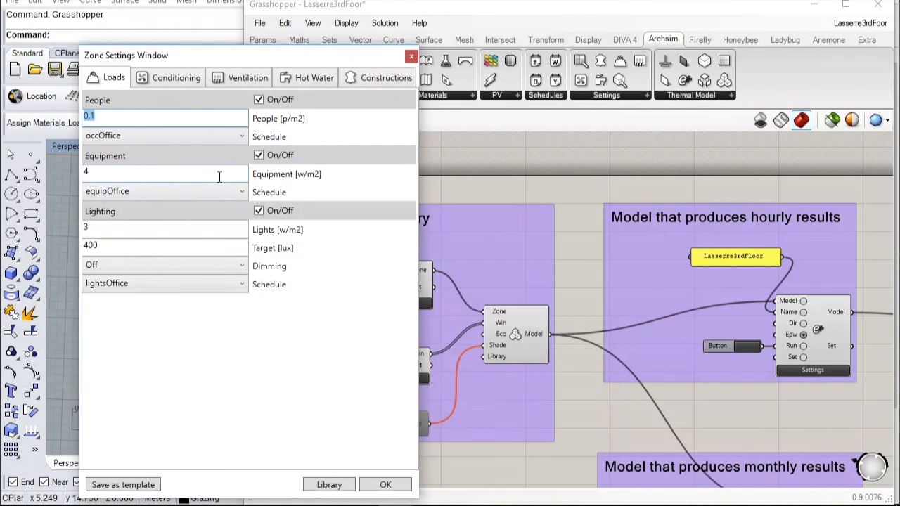
pyautogui.click(172, 170)
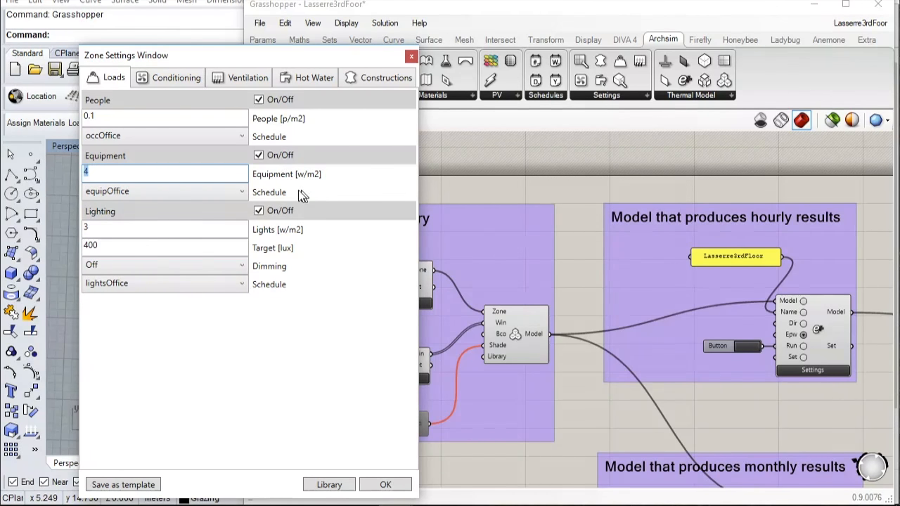
pyautogui.click(159, 175)
pyautogui.moveTo(159, 175); pyautogui.dragTo(52, 171)
pyautogui.doubleClick(145, 227)
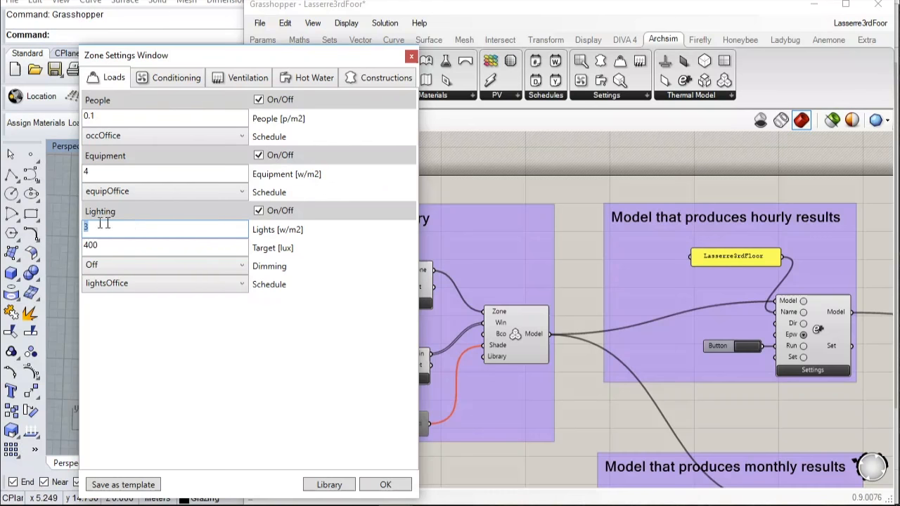
pyautogui.click(144, 250)
pyautogui.doubleClick(94, 245)
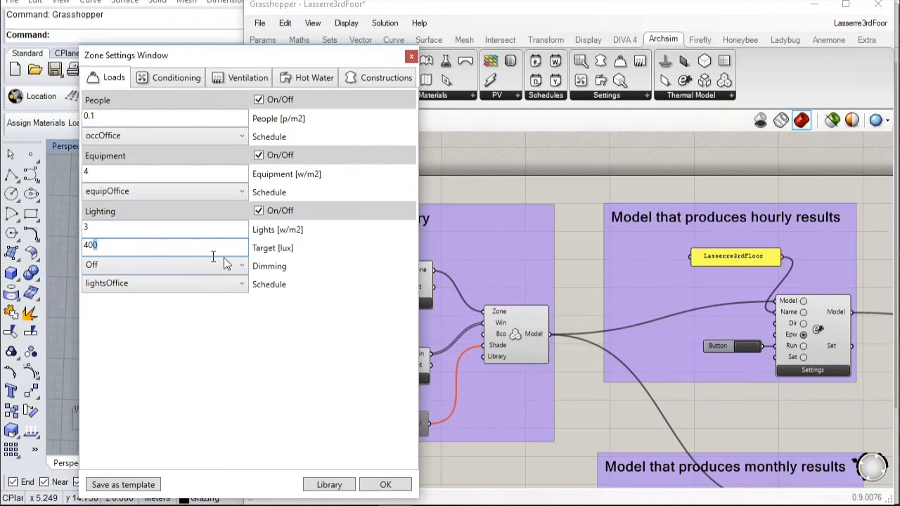
pyautogui.click(207, 265)
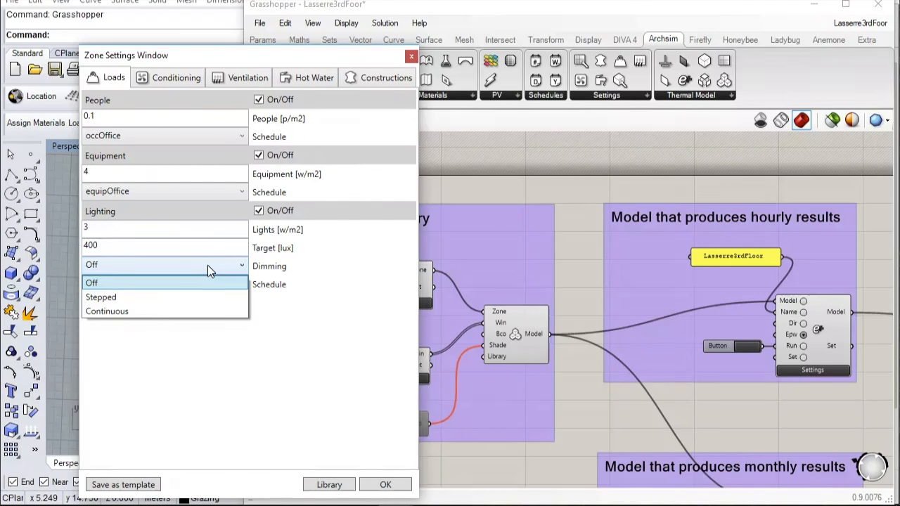
pyautogui.click(186, 285)
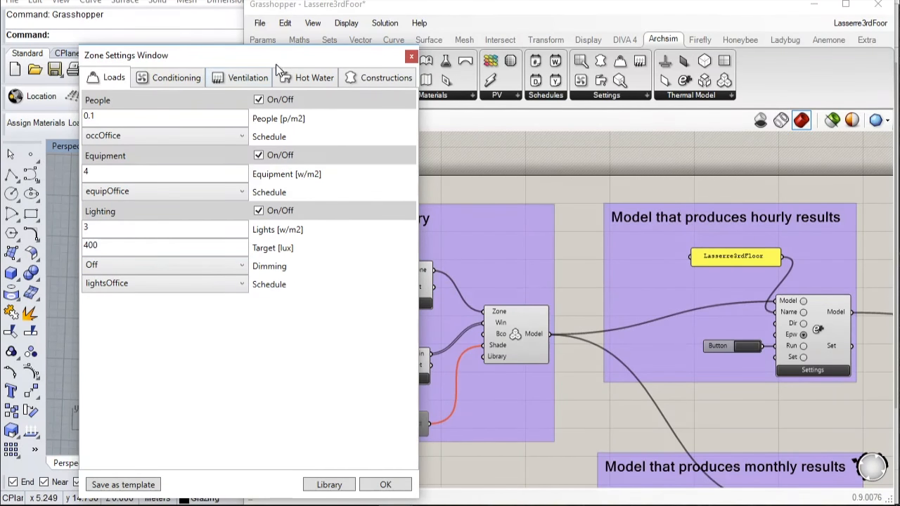
# Check the zone's conditioning and construction settings, and browse the roof construction options, keeping defaultConstruction
pyautogui.click(164, 78)
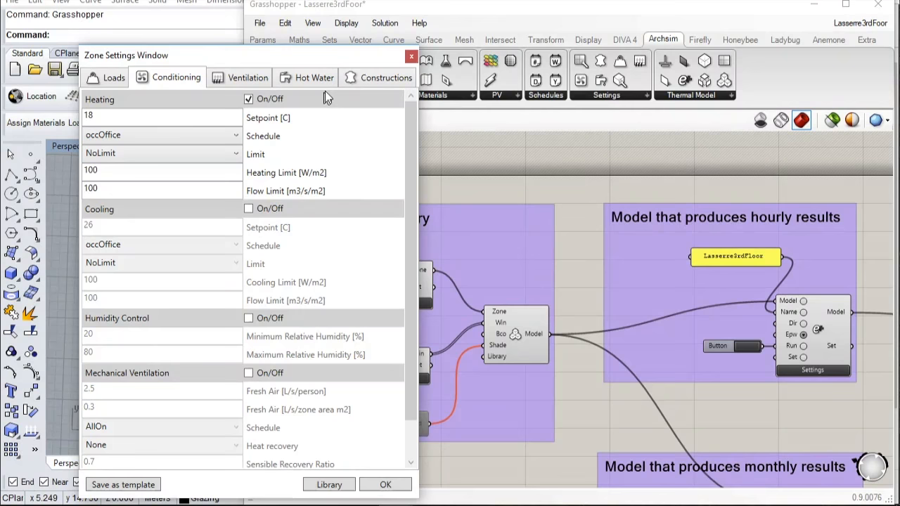
pyautogui.click(383, 78)
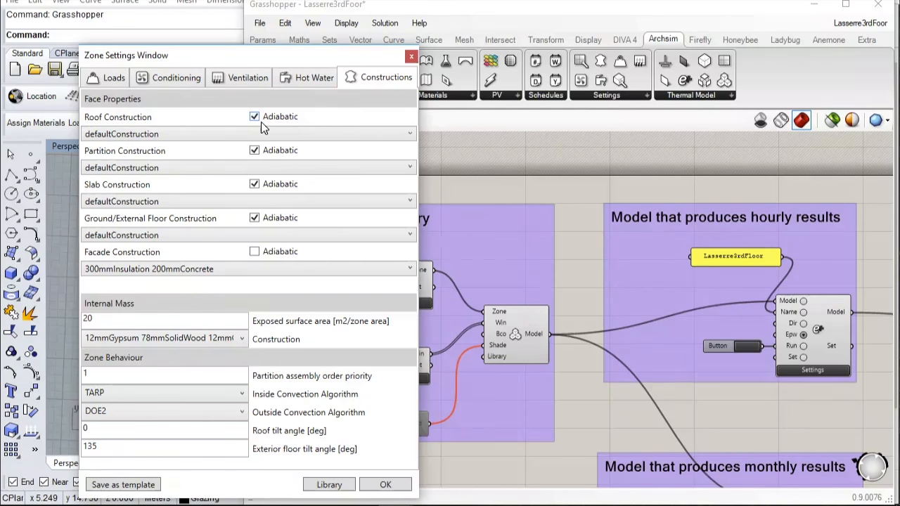
pyautogui.click(185, 132)
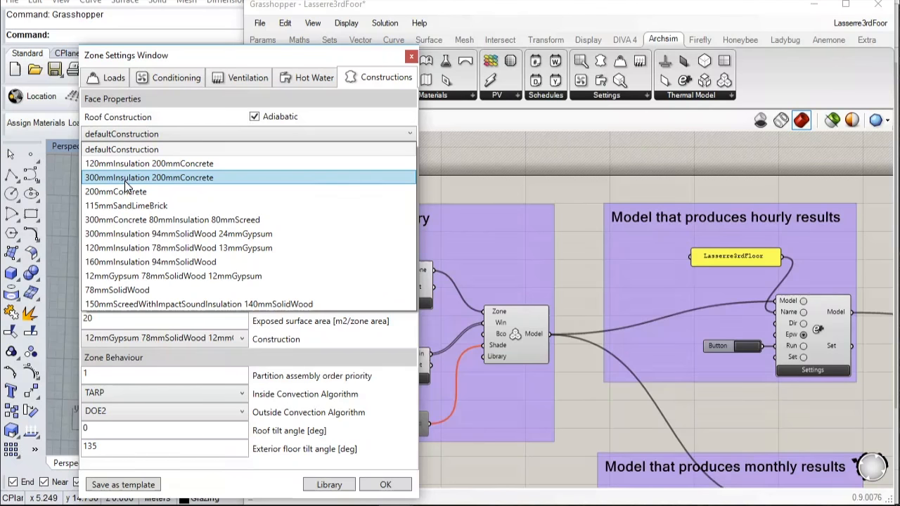
pyautogui.click(151, 149)
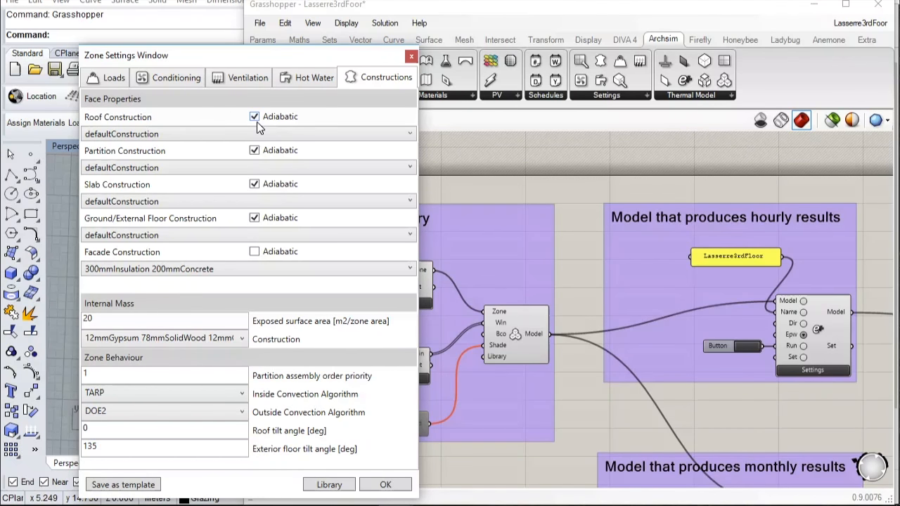
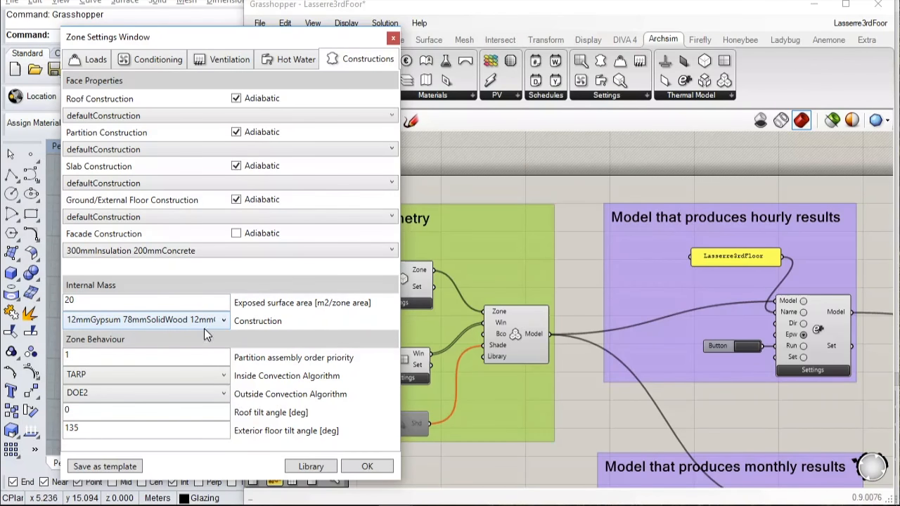
# Browse the zone's internal mass construction options without changing the selection, and inspect the exposed surface area and zone behaviour fields
pyautogui.click(204, 322)
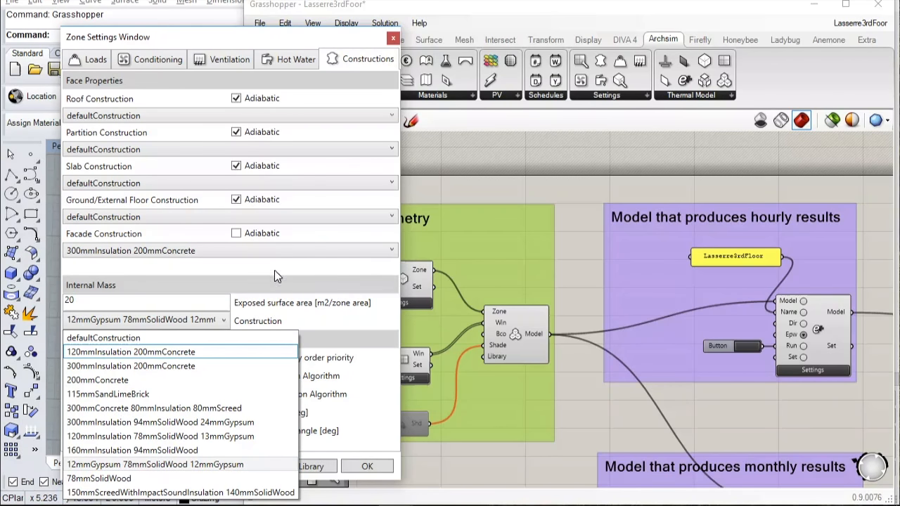
pyautogui.click(280, 300)
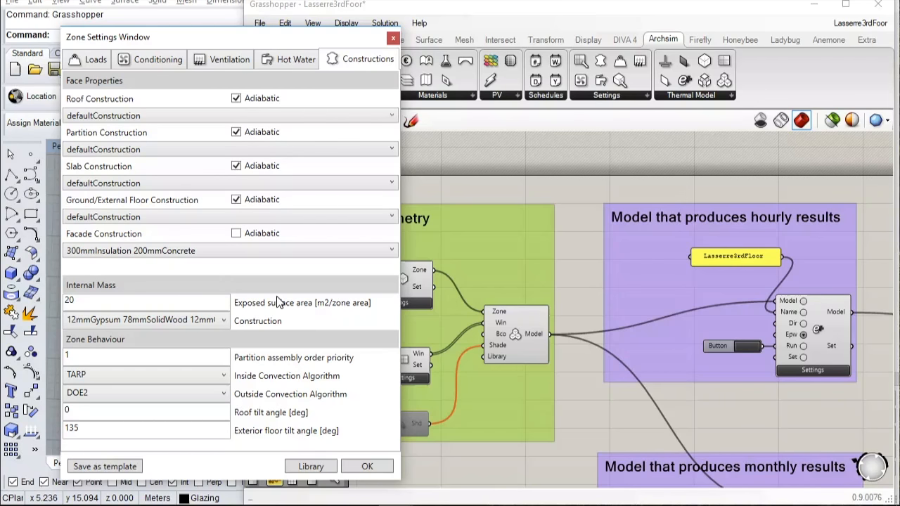
pyautogui.moveTo(197, 302); pyautogui.dragTo(40, 303)
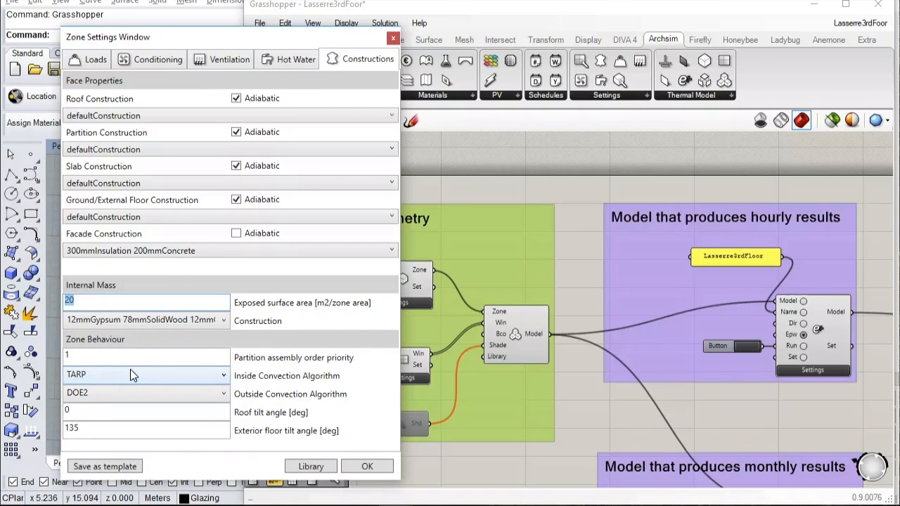
pyautogui.press('Tab')
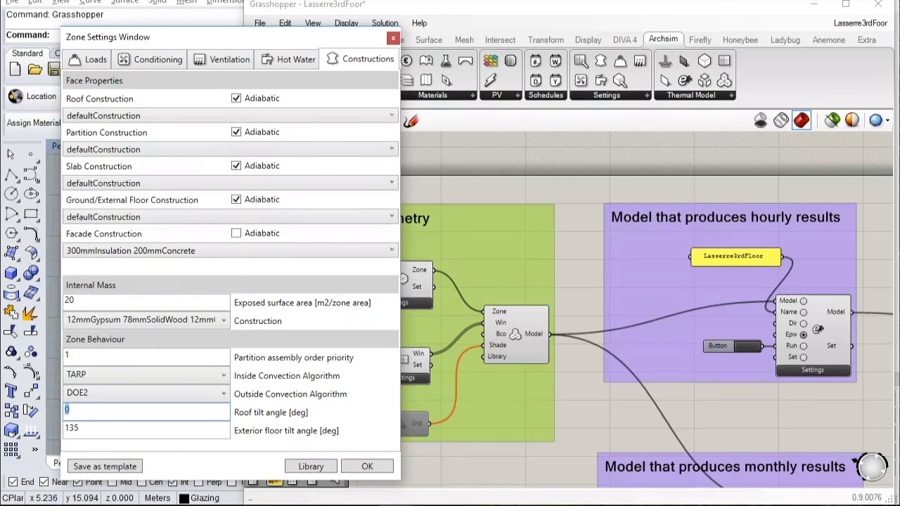
# Review the zone's natural ventilation setpoint and infiltration rate fields, and check the infiltration model options, keeping Wind
pyautogui.click(170, 61)
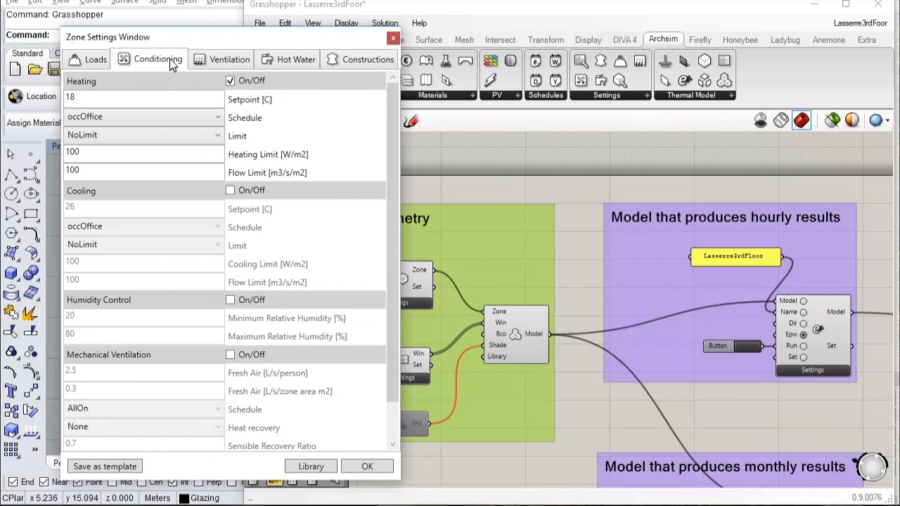
pyautogui.click(202, 62)
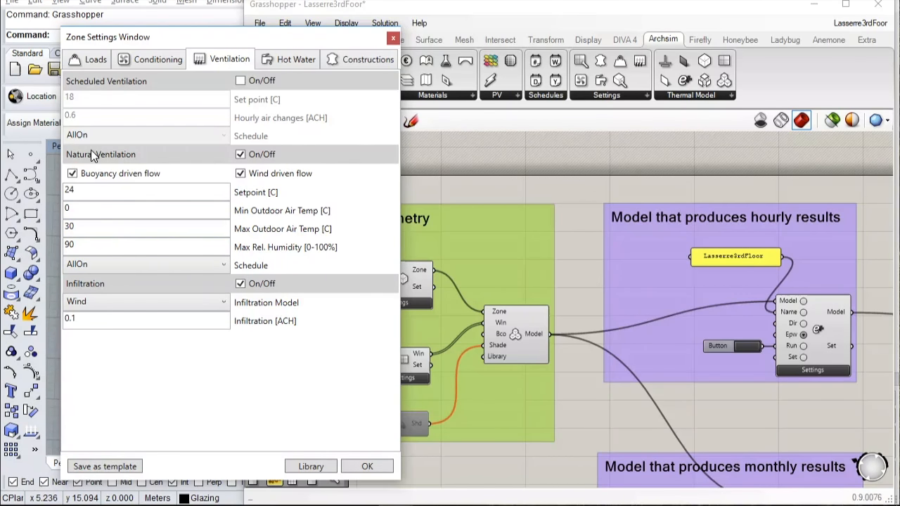
pyautogui.doubleClick(94, 190)
pyautogui.click(95, 192)
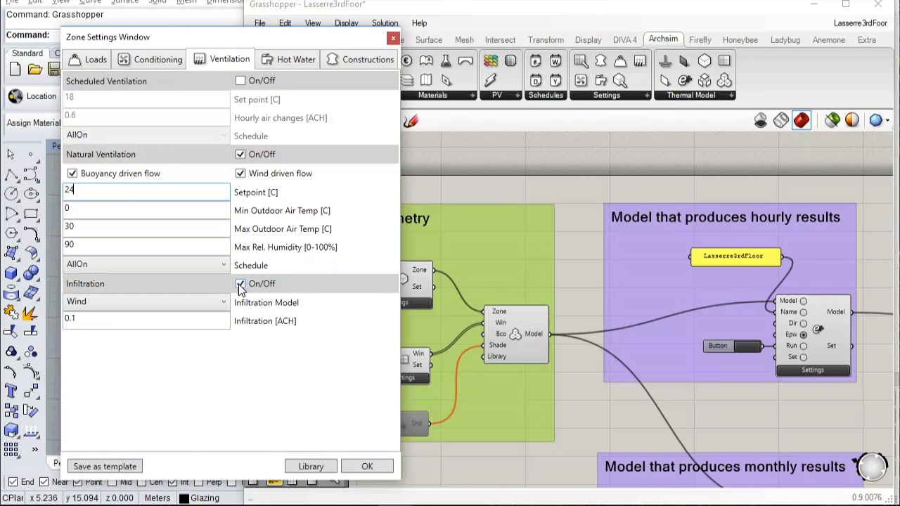
pyautogui.click(214, 302)
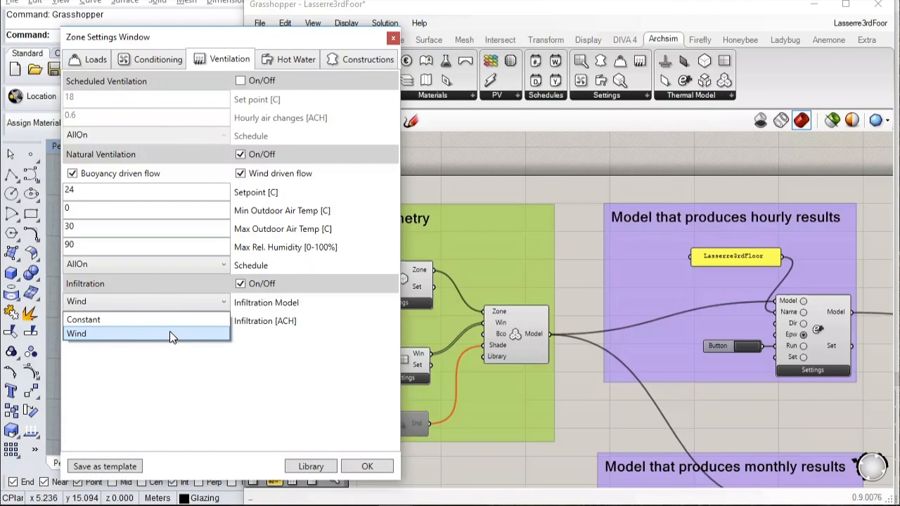
pyautogui.click(169, 332)
pyautogui.moveTo(165, 322); pyautogui.dragTo(13, 318)
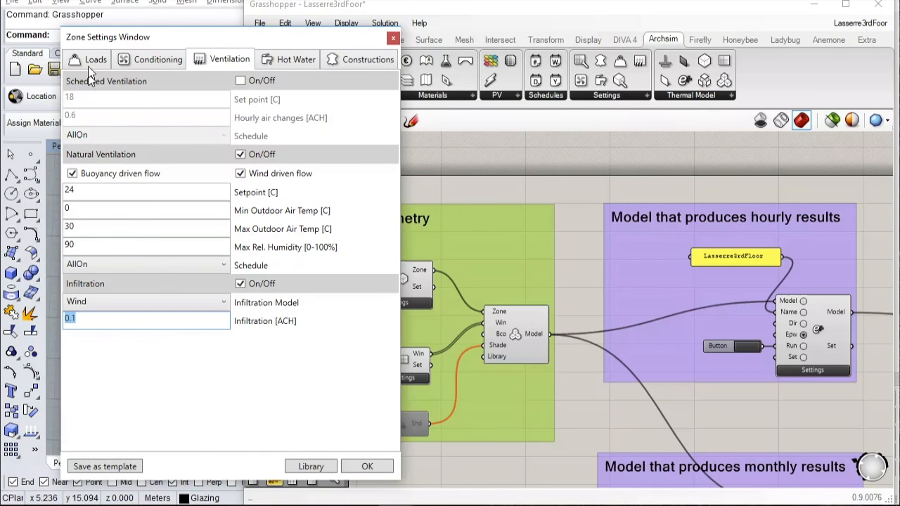
# Review the zone's conditioning settings from heating and cooling through humidity control, mechanical ventilation, heat recovery and economizer
pyautogui.click(155, 61)
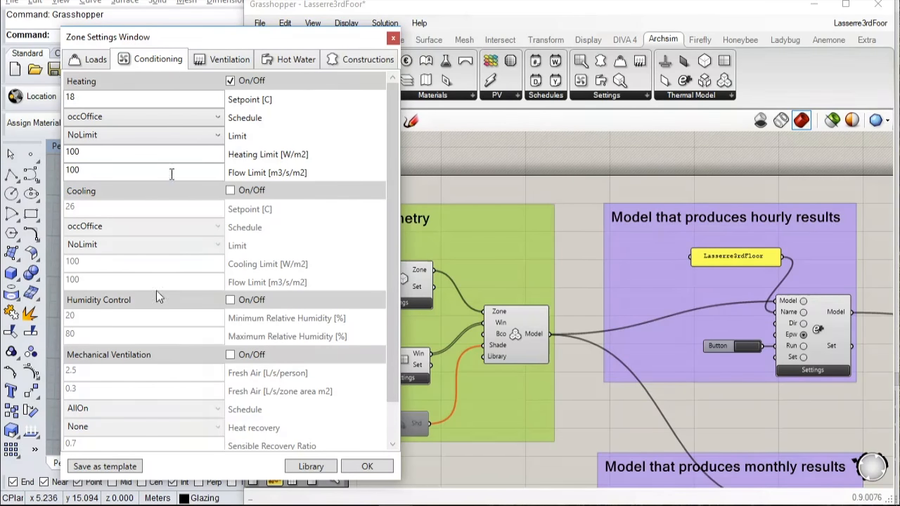
pyautogui.scroll(-1, 165, 305)
pyautogui.scroll(-1, 162, 312)
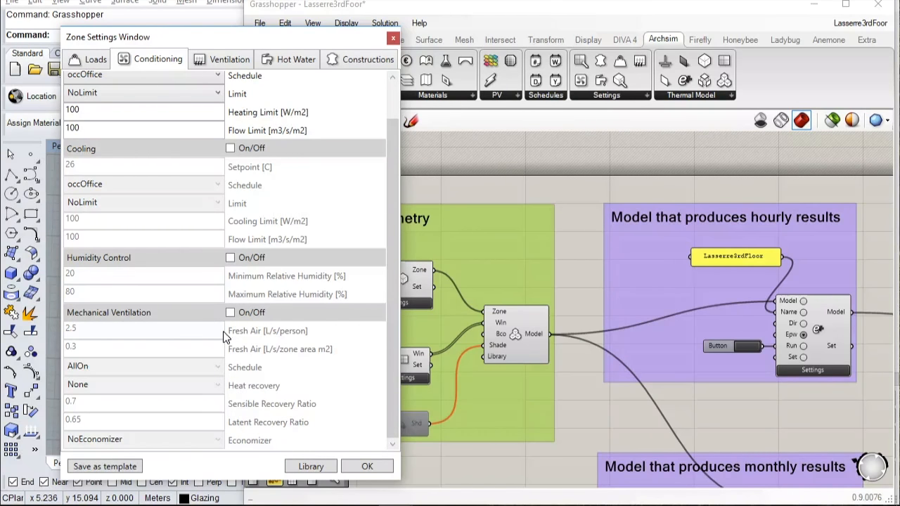
pyautogui.scroll(1, 222, 332)
pyautogui.scroll(1, 219, 346)
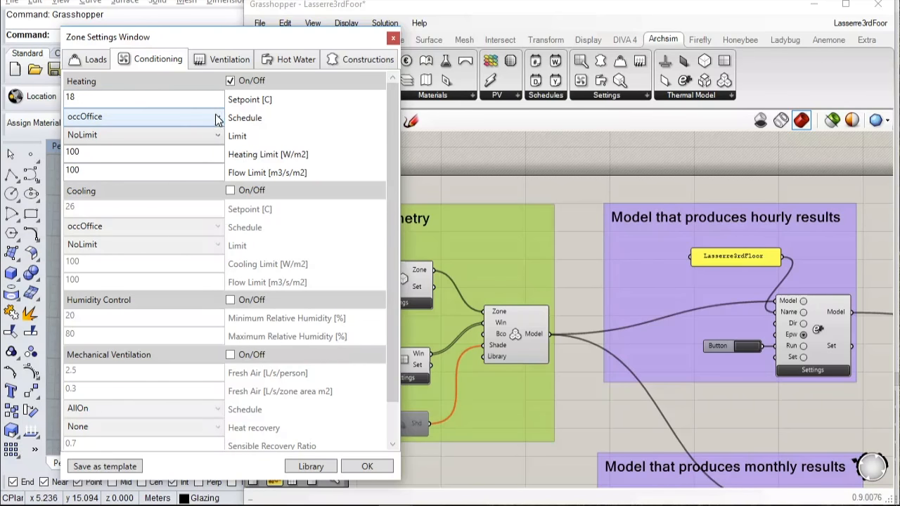
# Inspect the zone's heating setpoint, keeping 18 °C, and browse the heating limit options, keeping NoLimit
pyautogui.click(158, 104)
pyautogui.moveTo(159, 106); pyautogui.dragTo(37, 115)
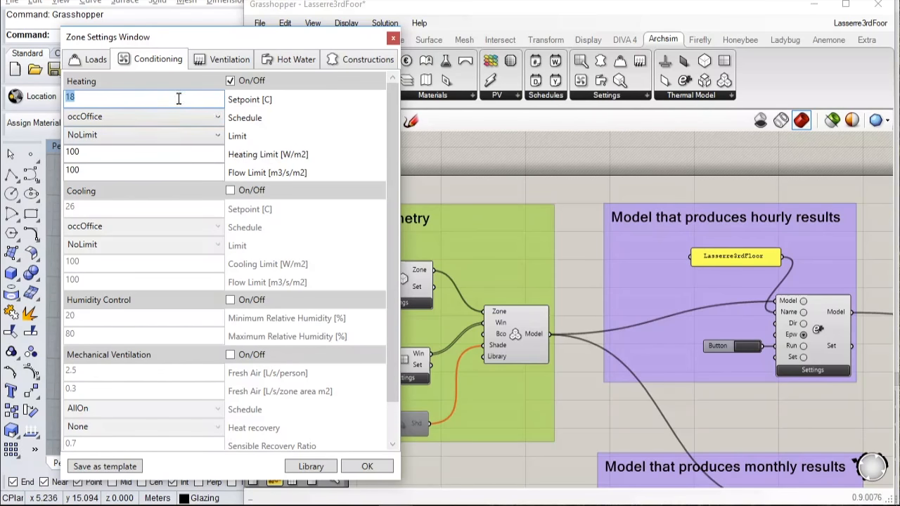
pyautogui.click(112, 96)
pyautogui.write('05')
pyautogui.press('BackSpace')
pyautogui.press('BackSpace')
pyautogui.click(138, 134)
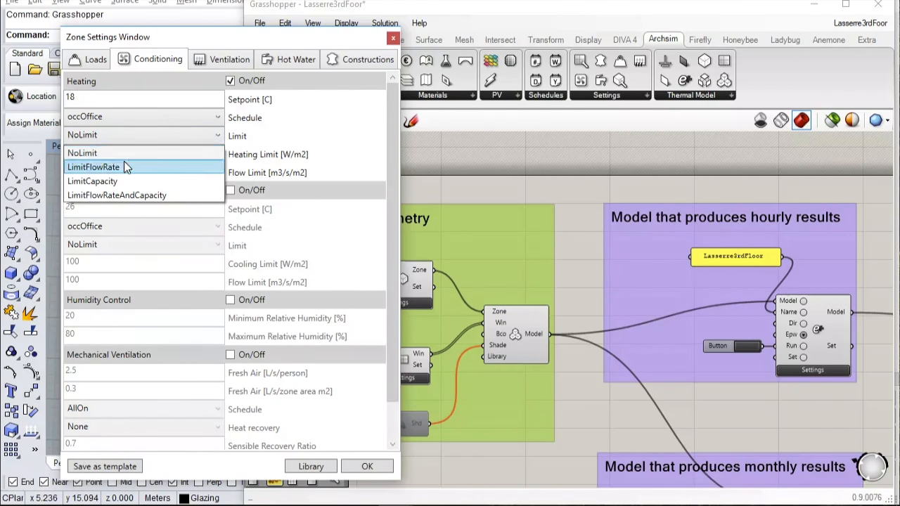
pyautogui.click(123, 153)
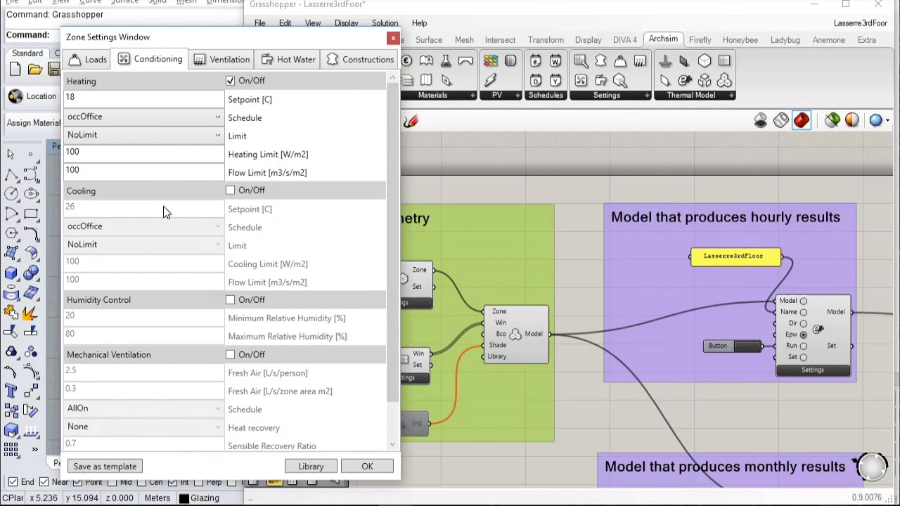
# Turn on cooling in the zone's conditioning settings, recheck the ventilation and load settings, and accept the zone settings
pyautogui.click(230, 190)
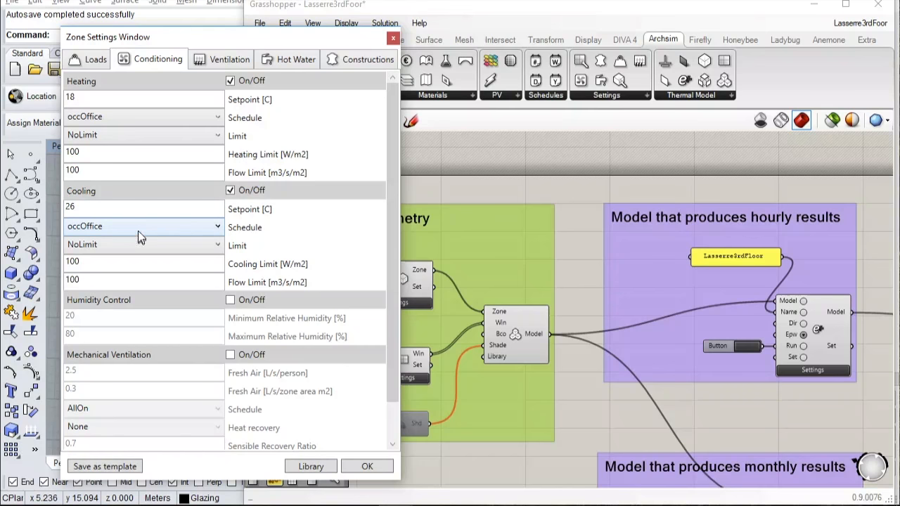
pyautogui.click(224, 64)
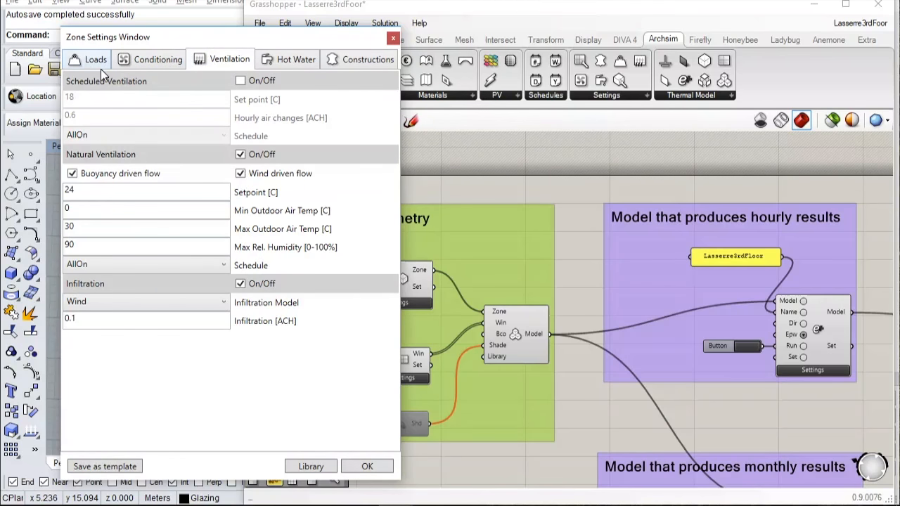
pyautogui.click(97, 62)
pyautogui.click(153, 61)
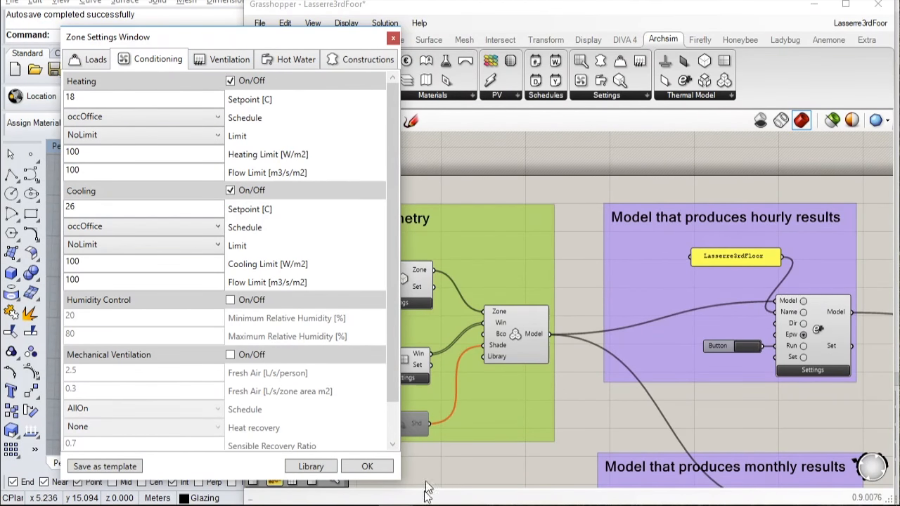
pyautogui.click(367, 467)
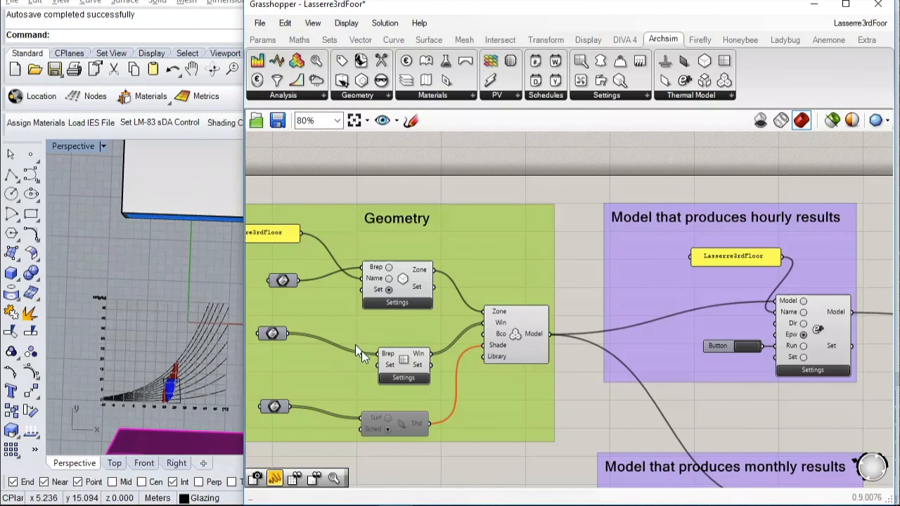
# Open the window component's settings in the Geometry group and review the glazing options, keeping DblClear Air 6_13_6, and the frame conductance
pyautogui.click(395, 379)
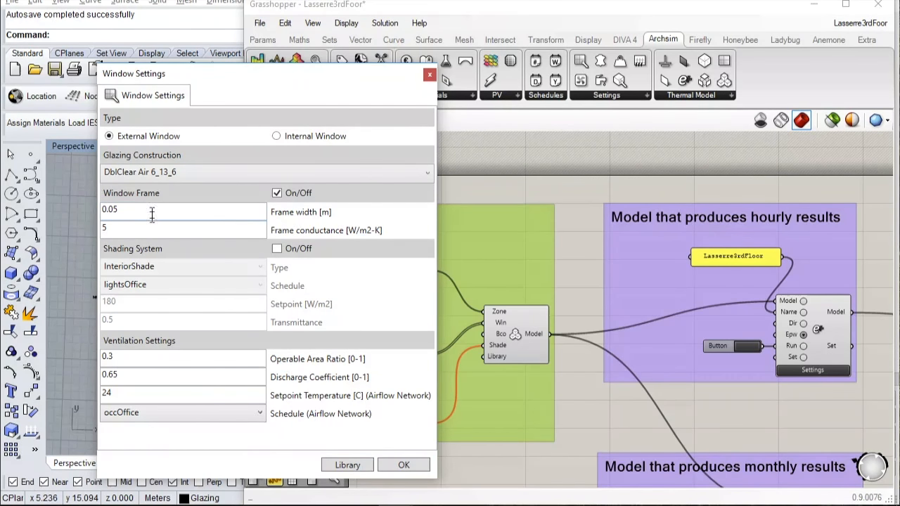
pyautogui.click(182, 180)
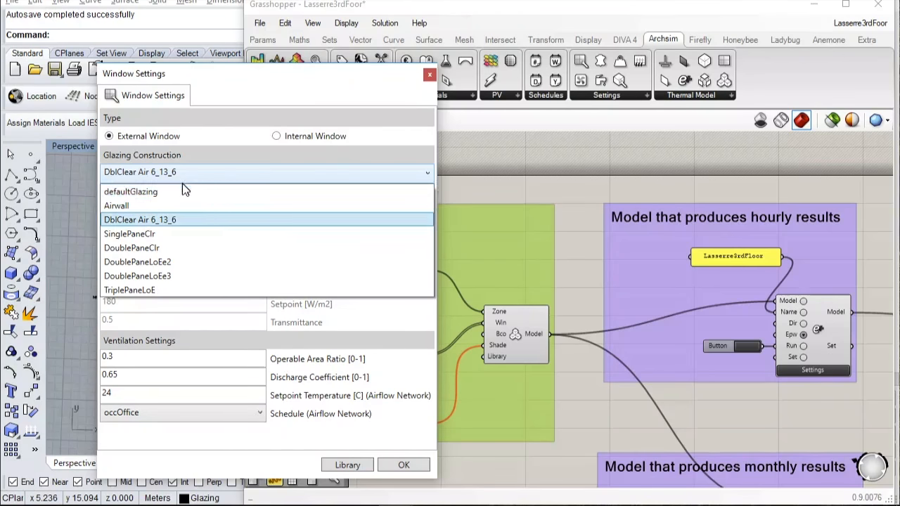
pyautogui.click(171, 220)
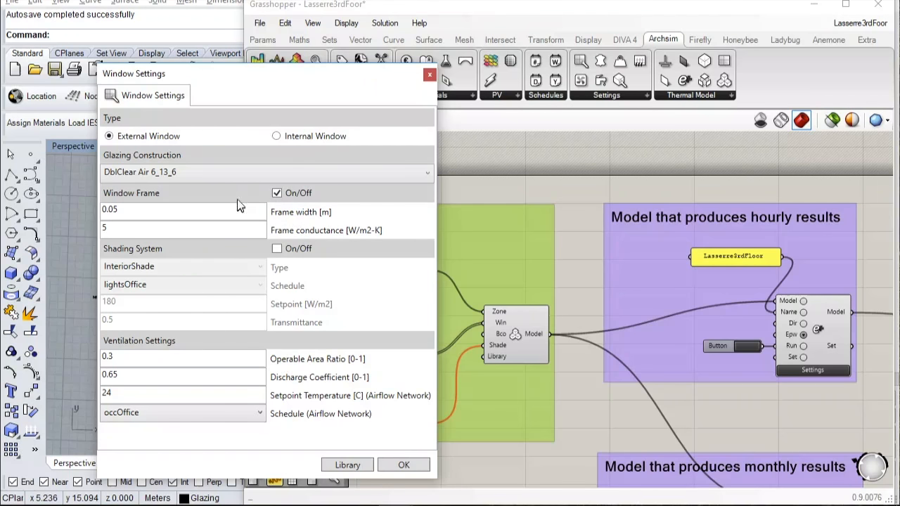
pyautogui.click(255, 230)
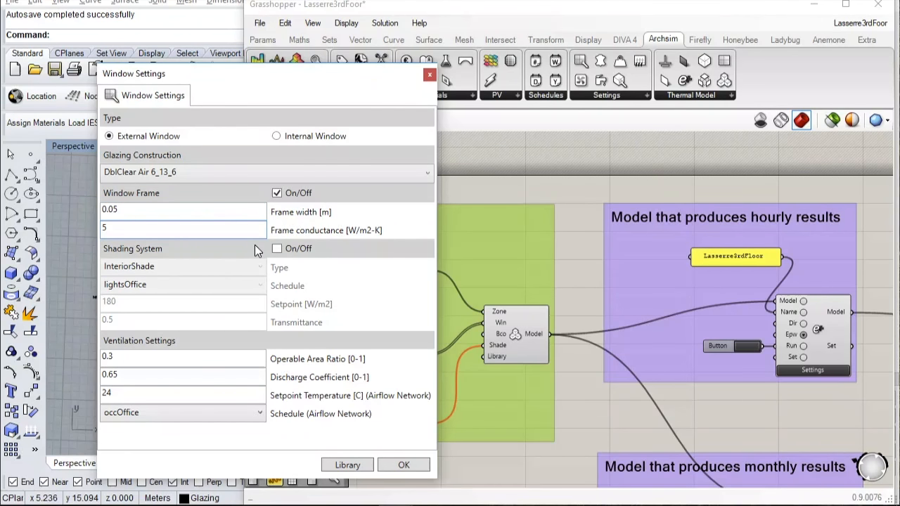
# Turn on the window's shading system, keep the DblClear Air 6_13_6 glazing, and accept the window settings
pyautogui.click(294, 248)
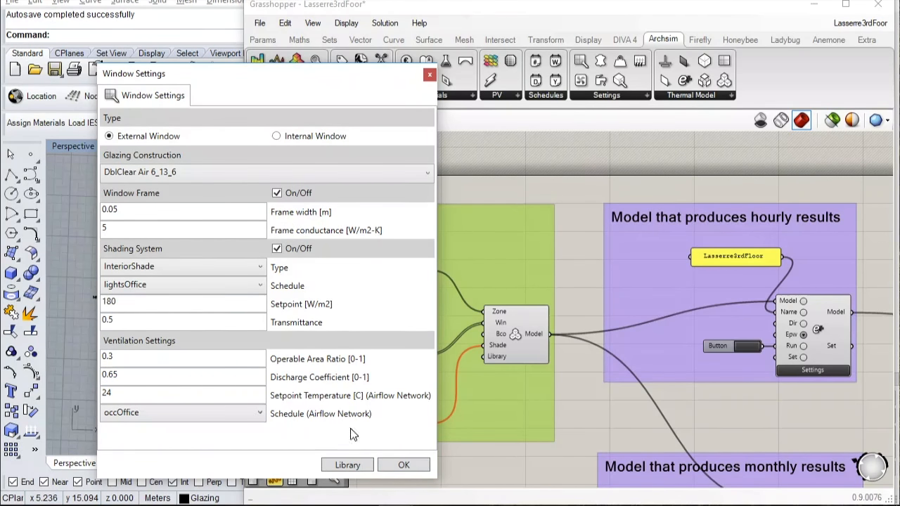
pyautogui.click(227, 180)
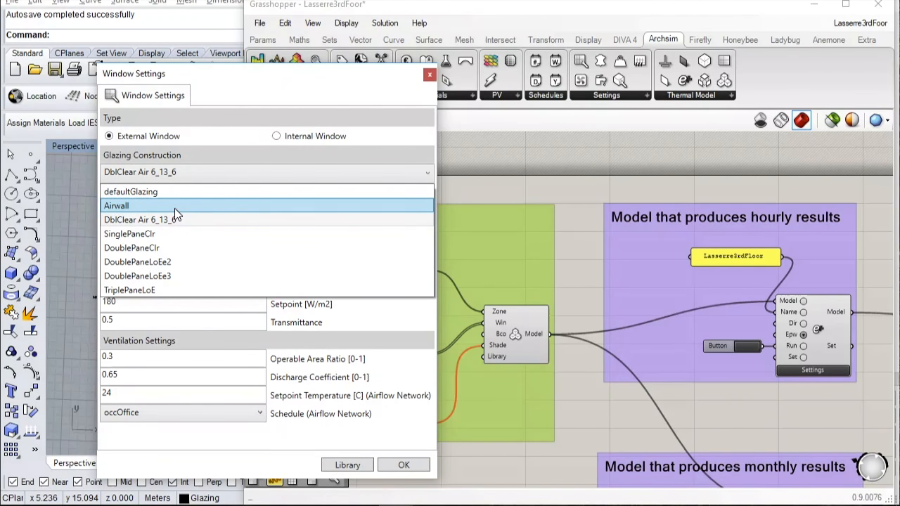
pyautogui.click(181, 171)
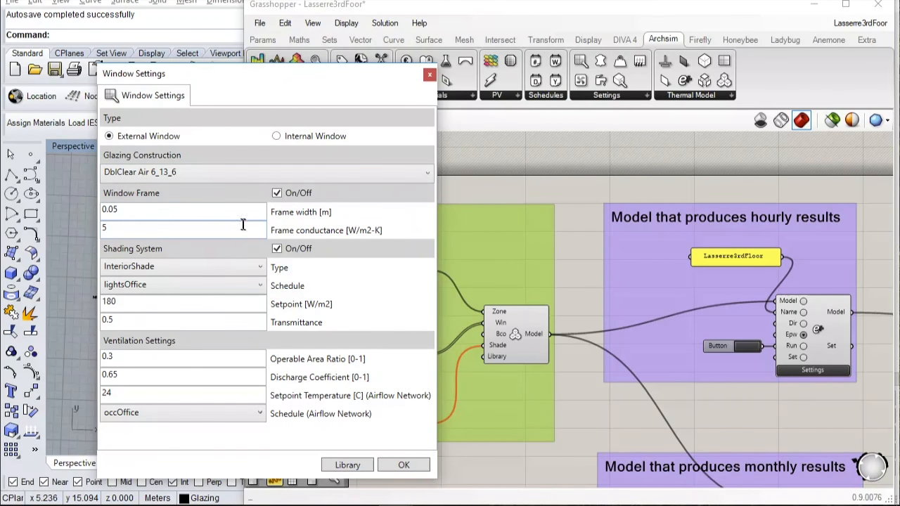
pyautogui.click(126, 224)
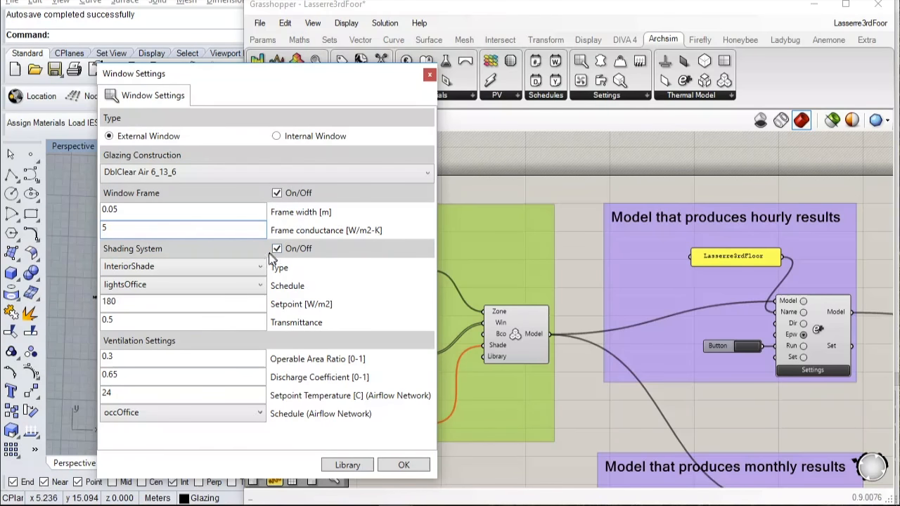
pyautogui.click(406, 465)
# Look over the hourly-results, psychrometric chart and monthly-results groups of the definition
pyautogui.scroll(-3, 291, 337)
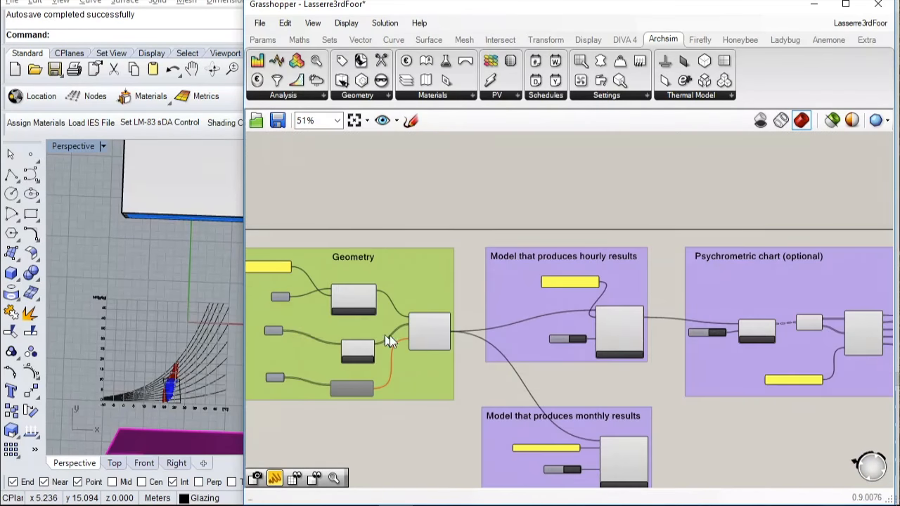
pyautogui.scroll(3, 389, 335)
pyautogui.scroll(-4, 397, 327)
pyautogui.scroll(3, 626, 347)
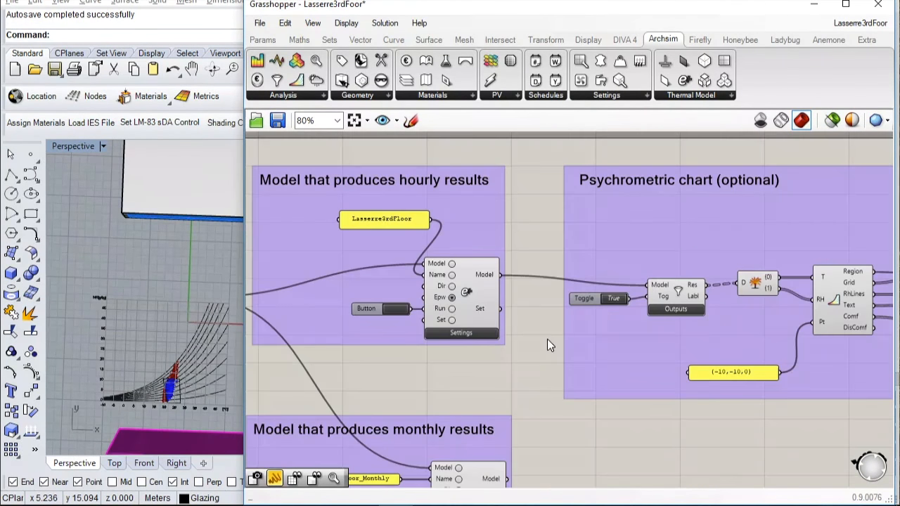
pyautogui.scroll(-1, 548, 340)
pyautogui.scroll(-2, 549, 316)
pyautogui.scroll(2, 321, 485)
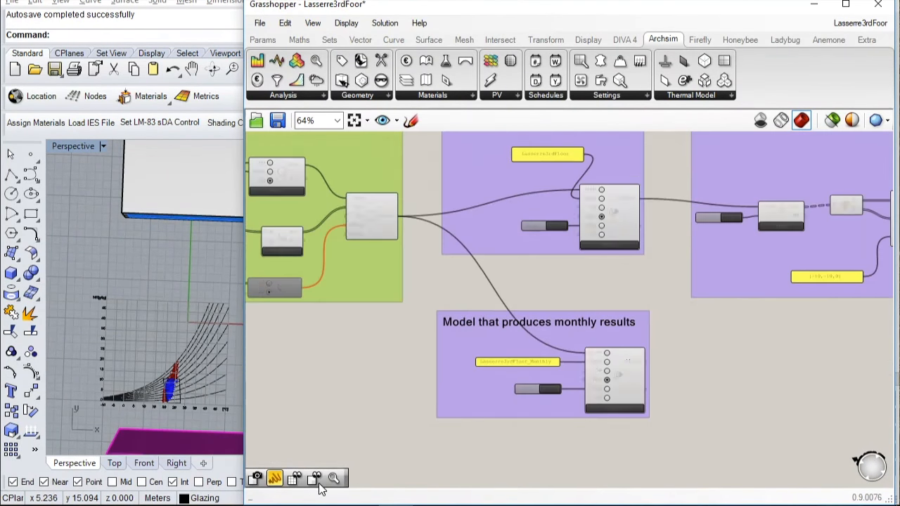
# Open the EnergyPlus settings of the hourly-results model, review the run period and output variables, keep the resolution at Hourly, and accept
pyautogui.scroll(2, 666, 423)
pyautogui.scroll(-1, 584, 425)
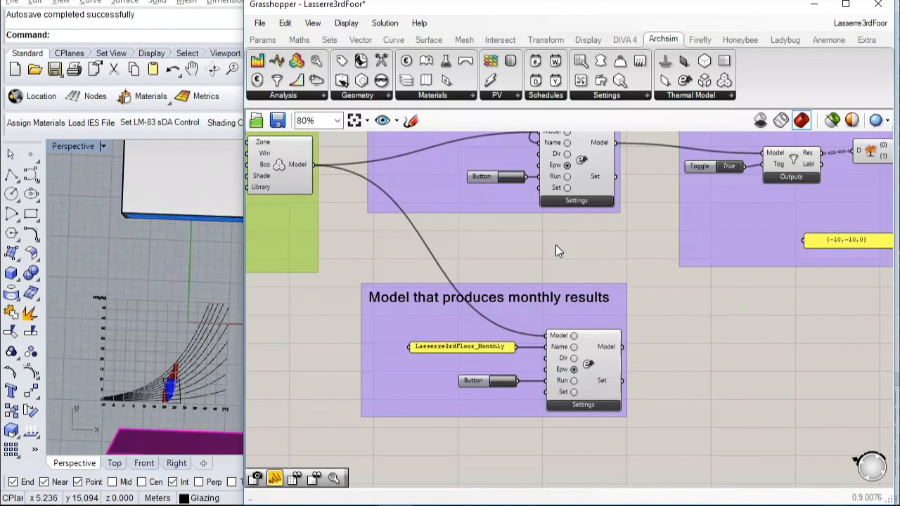
pyautogui.scroll(-2, 546, 222)
pyautogui.scroll(3, 556, 163)
pyautogui.scroll(2, 567, 243)
pyautogui.scroll(-2, 565, 285)
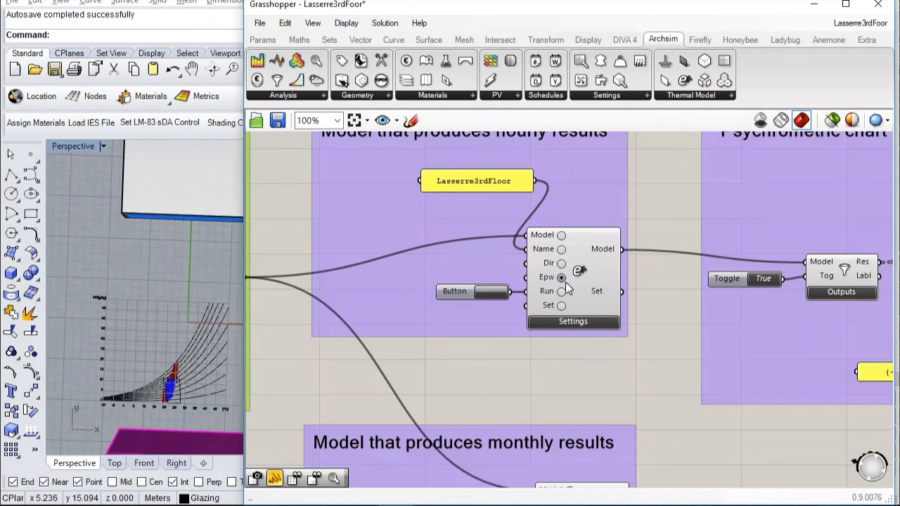
pyautogui.click(560, 320)
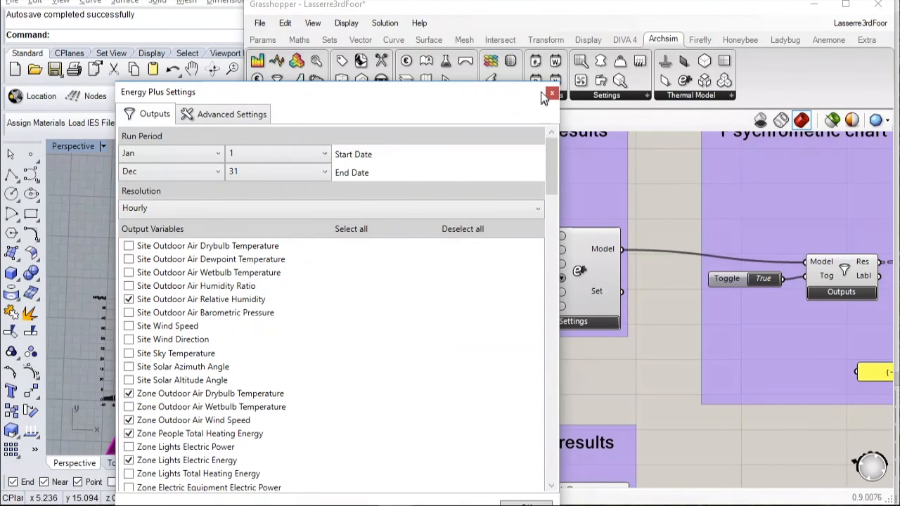
pyautogui.moveTo(538, 104); pyautogui.dragTo(460, 38)
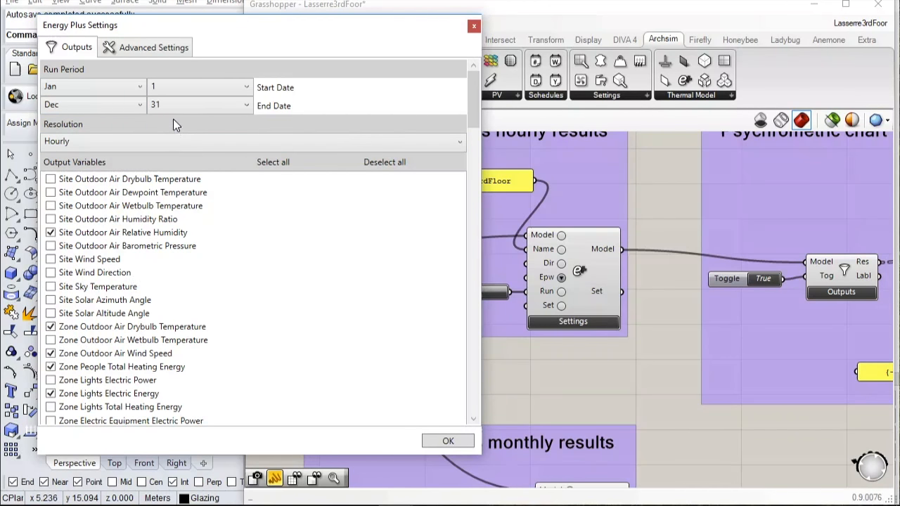
pyautogui.click(155, 144)
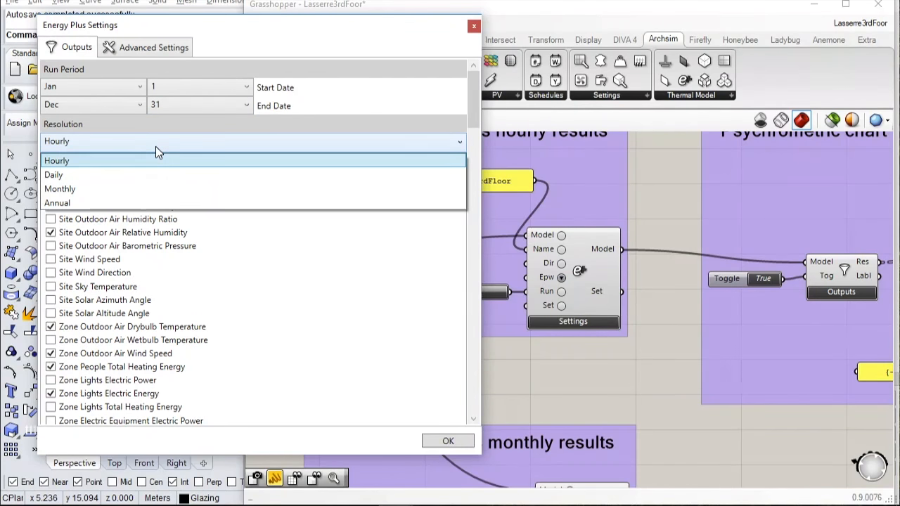
pyautogui.click(116, 162)
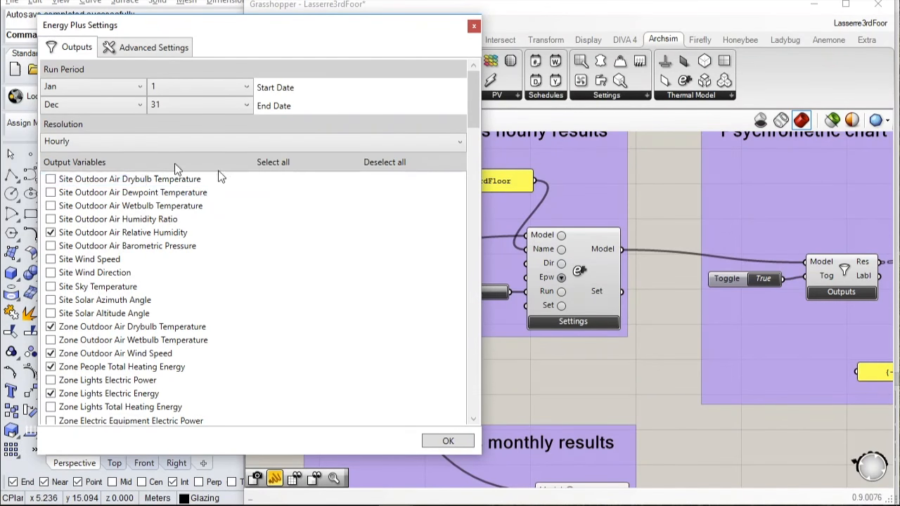
pyautogui.click(463, 444)
# Compare the hourly-results and monthly-results groups, examining their simulation components and inputs
pyautogui.scroll(-1, 492, 429)
pyautogui.scroll(2, 549, 441)
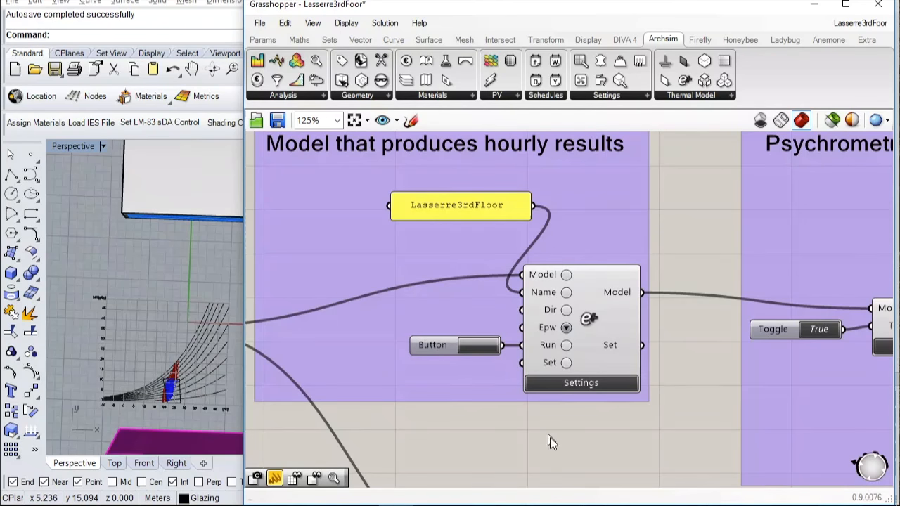
pyautogui.scroll(-2, 550, 441)
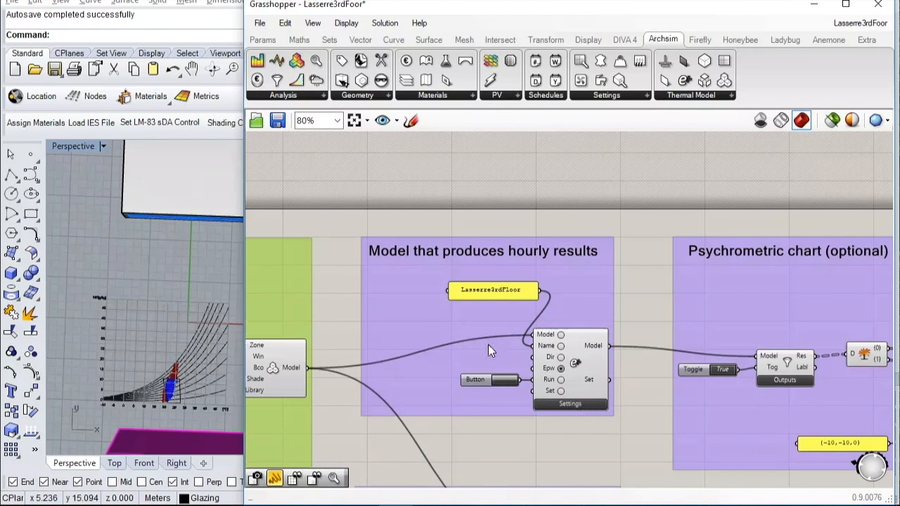
pyautogui.scroll(-4, 488, 344)
pyautogui.scroll(5, 493, 460)
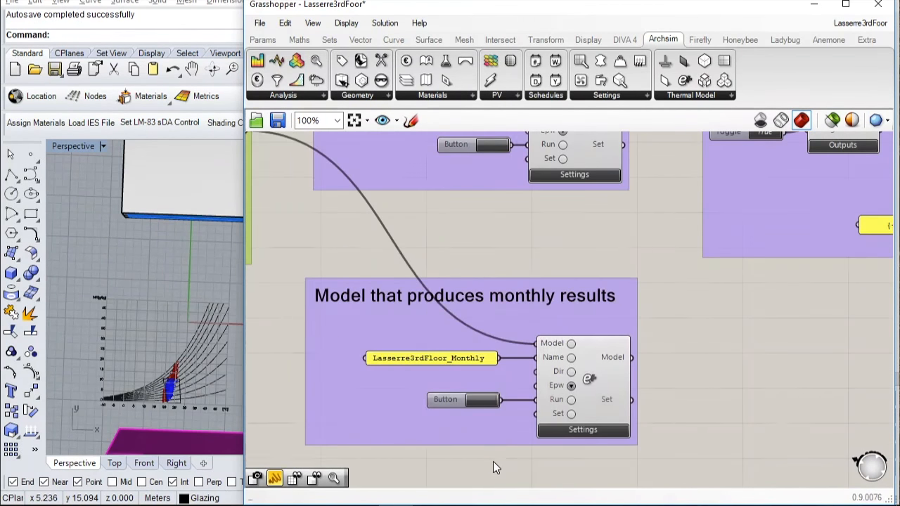
pyautogui.scroll(-2, 493, 461)
pyautogui.scroll(2, 472, 388)
pyautogui.scroll(-2, 461, 412)
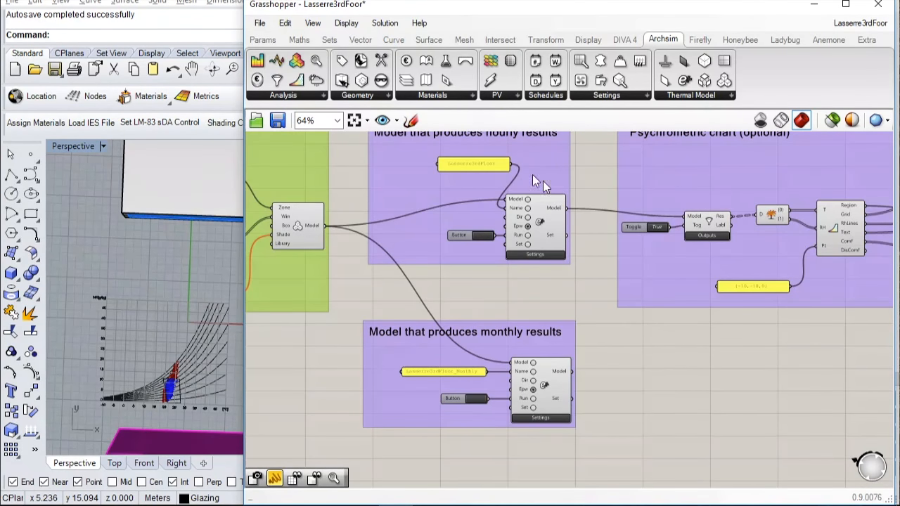
pyautogui.scroll(-1, 521, 262)
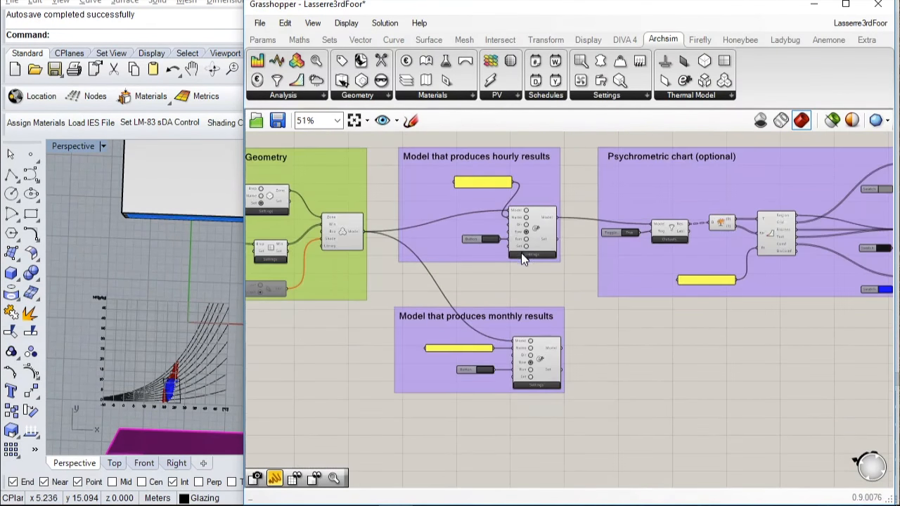
pyautogui.scroll(4, 523, 390)
pyautogui.scroll(-2, 441, 399)
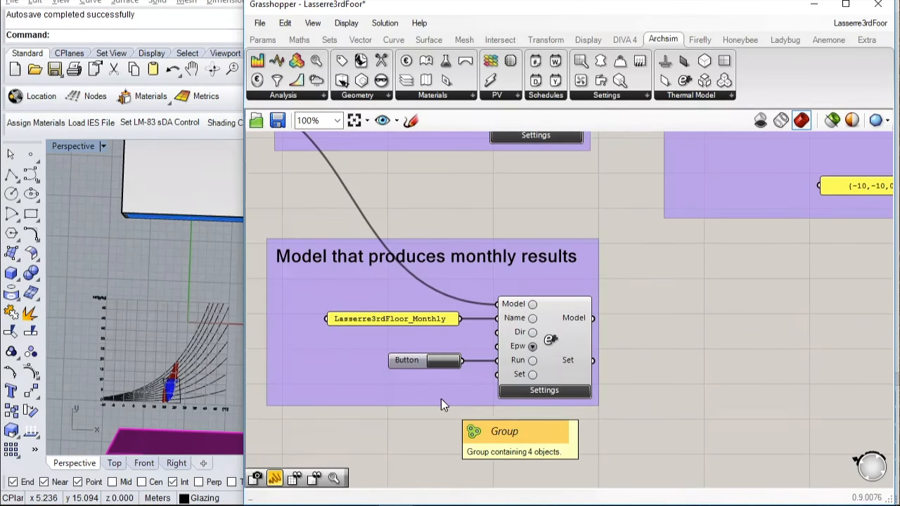
pyautogui.scroll(2, 364, 356)
pyautogui.scroll(-2, 470, 366)
# Open the EnergyPlus settings of the monthly-results model and look through its full list of output variables
pyautogui.click(471, 365)
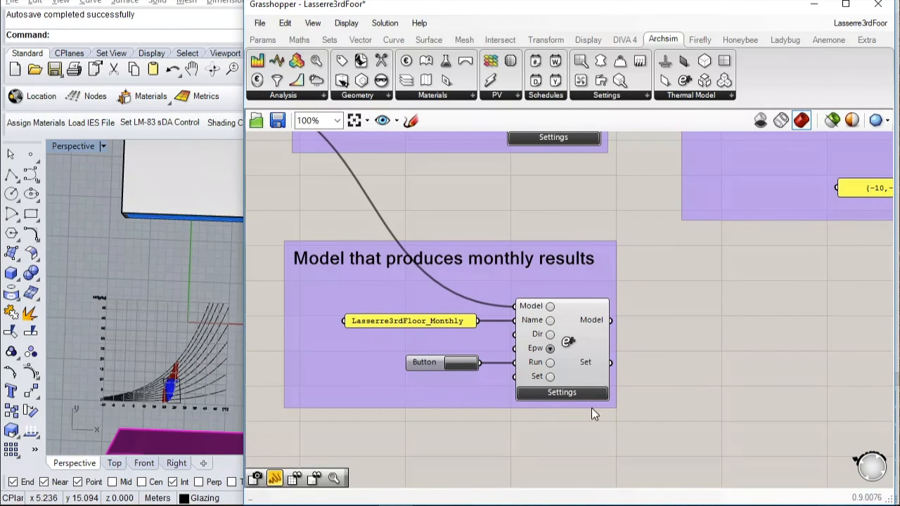
pyautogui.click(556, 393)
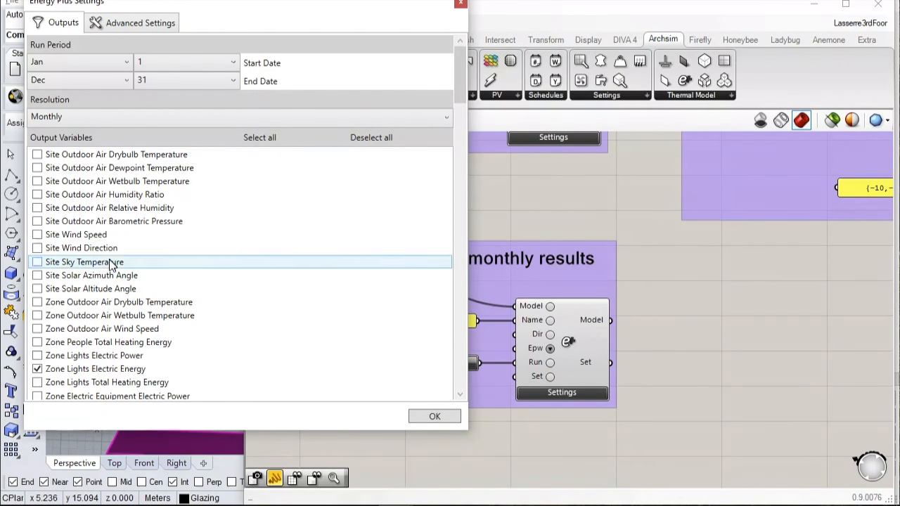
pyautogui.moveTo(459, 74); pyautogui.dragTo(396, 395)
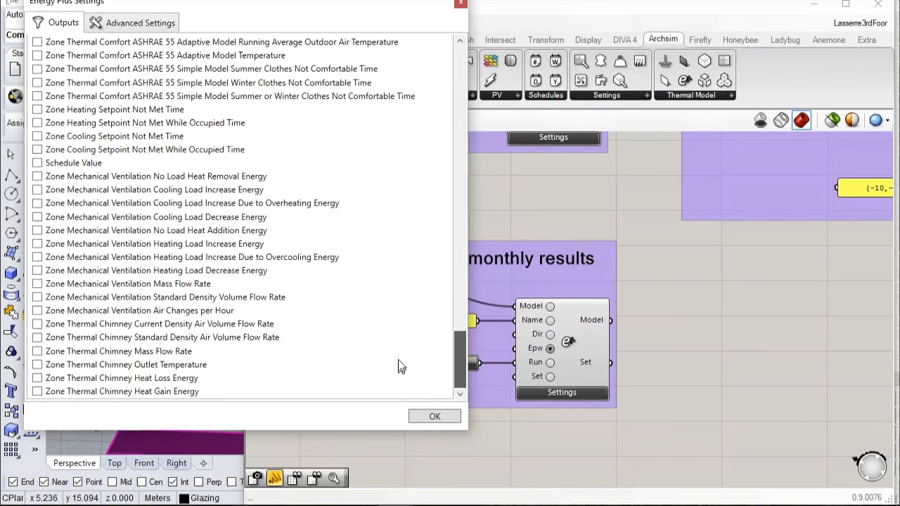
pyautogui.scroll(7, 397, 366)
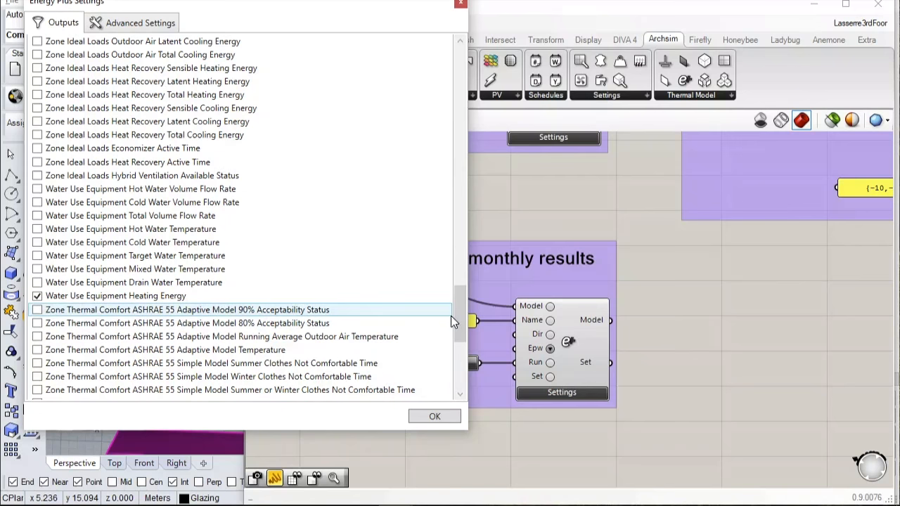
pyautogui.moveTo(457, 322); pyautogui.dragTo(462, 97)
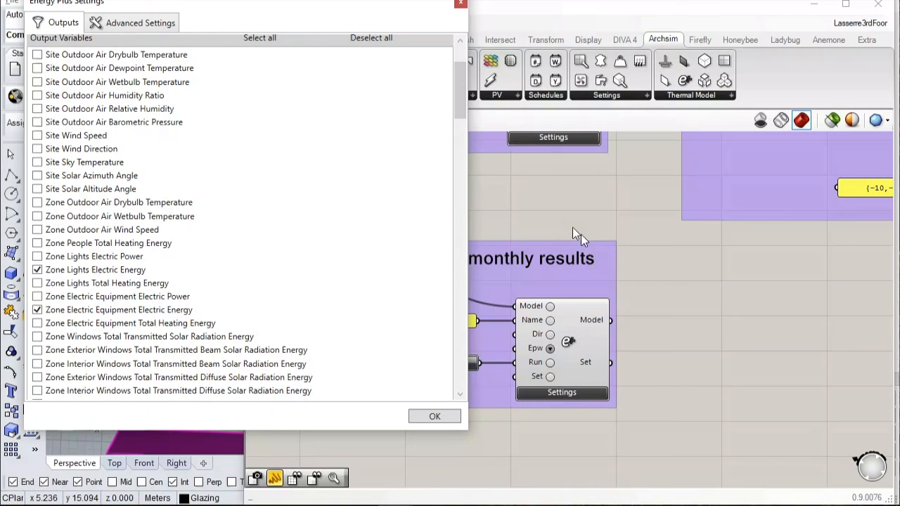
# Review the selected lighting, equipment, ideal-loads heating and cooling, and water-heating energy outputs, and accept the monthly model's settings
pyautogui.moveTo(460, 98); pyautogui.dragTo(461, 175)
pyautogui.moveTo(461, 210); pyautogui.dragTo(455, 276)
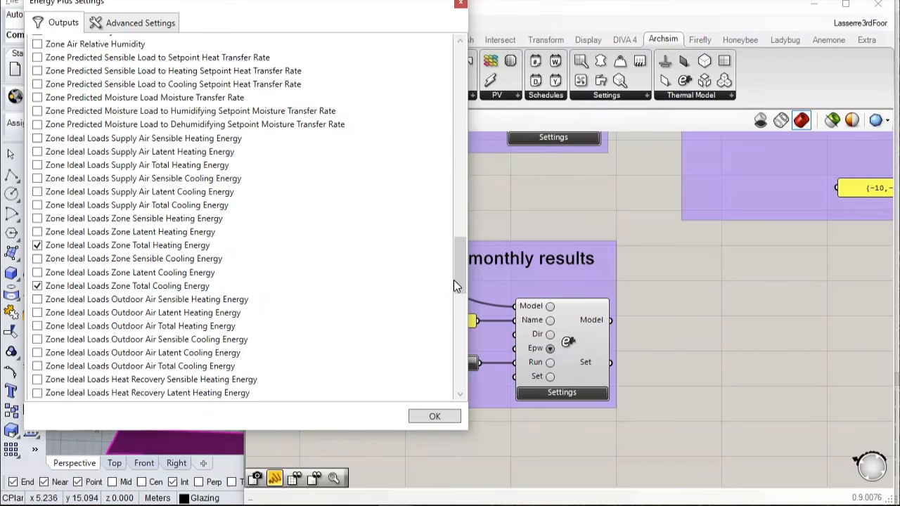
pyautogui.scroll(-9, 469, 274)
pyautogui.scroll(-1, 471, 318)
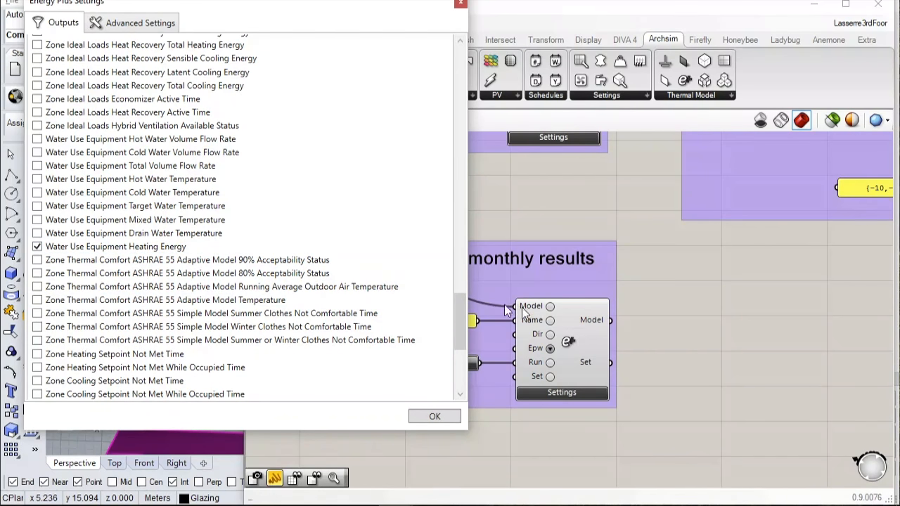
pyautogui.moveTo(455, 317); pyautogui.dragTo(386, 269)
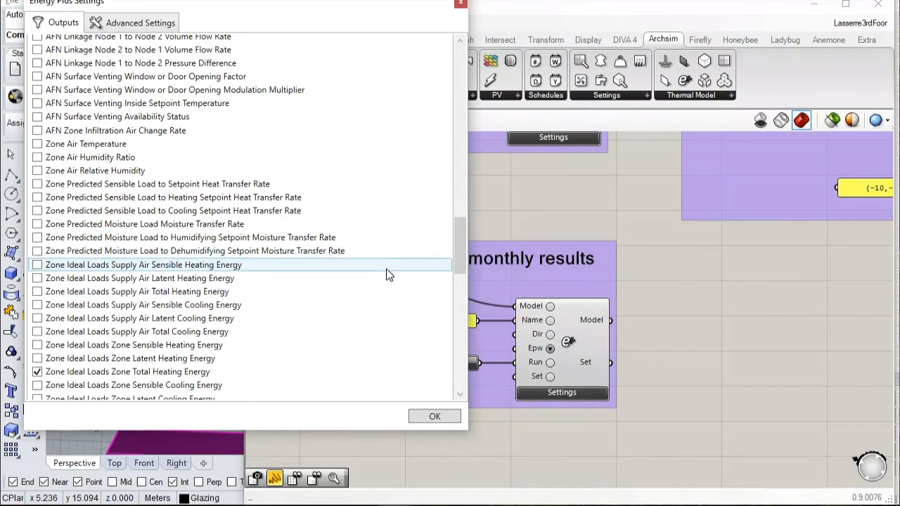
pyautogui.click(435, 416)
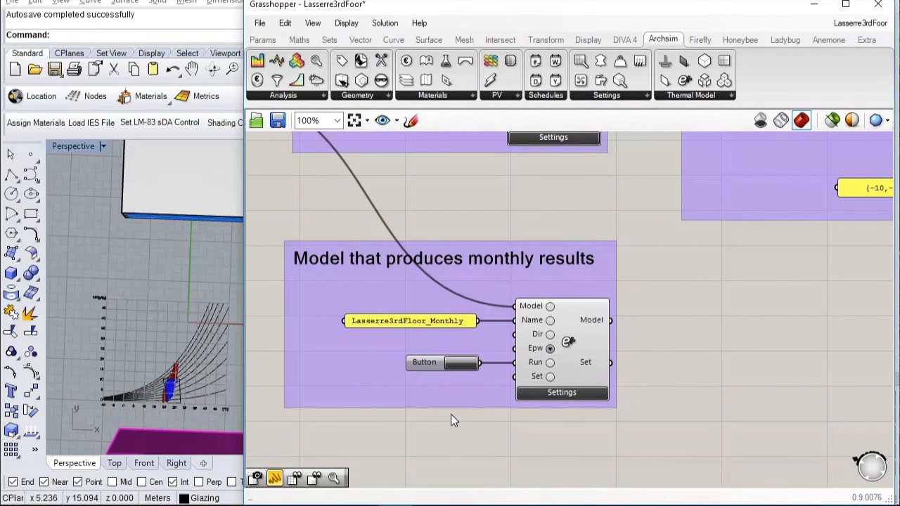
# Set the monthly-results model's EPW weather file to CAN_BC_Vancouver.718920_CWEC
pyautogui.scroll(-2, 448, 395)
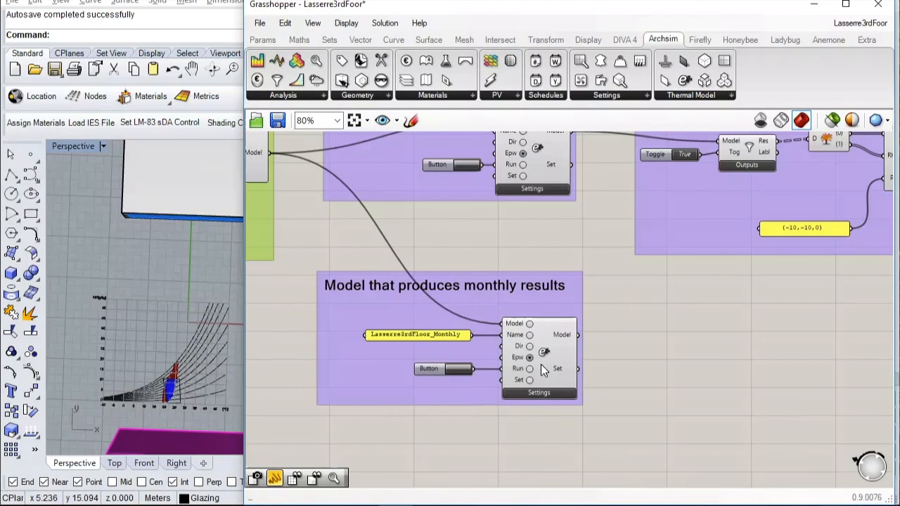
pyautogui.scroll(3, 534, 365)
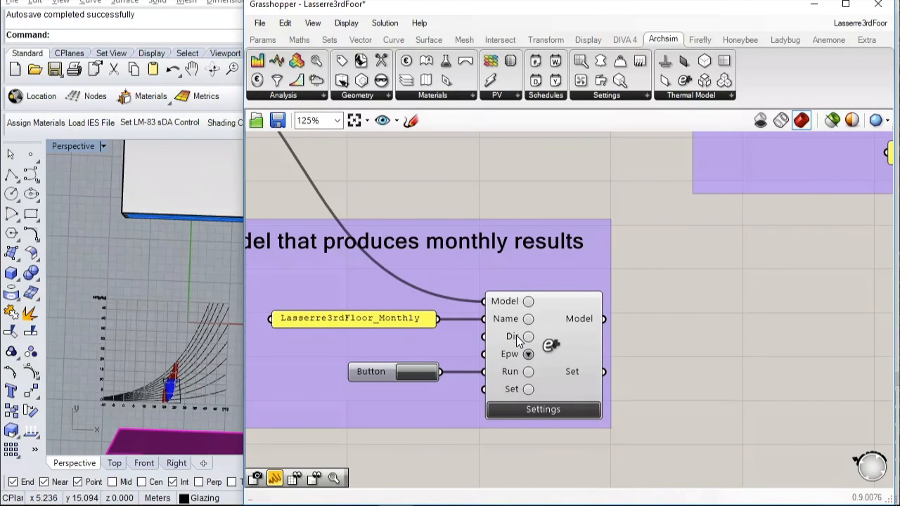
pyautogui.moveTo(516, 339)
pyautogui.click(527, 354)
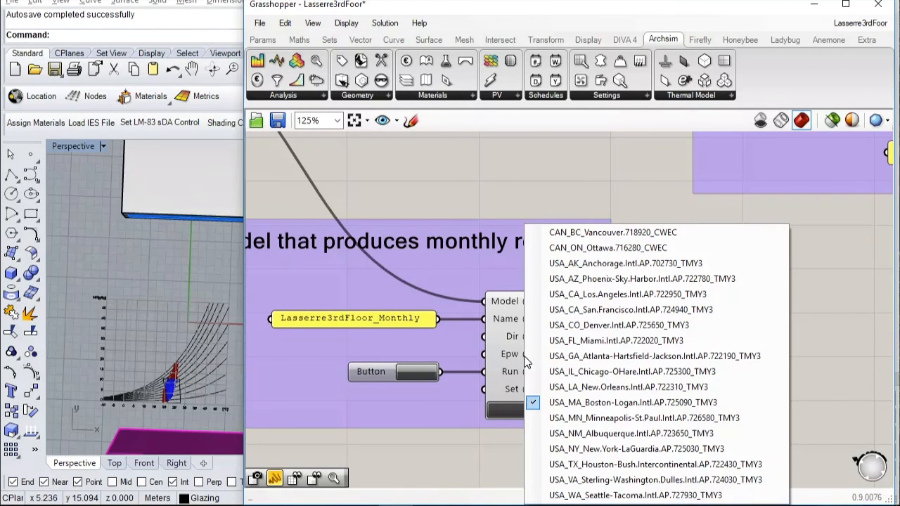
pyautogui.click(586, 232)
# Look over how the Geometry group feeds the hourly-results and monthly-results models, including their name panels
pyautogui.scroll(-5, 629, 387)
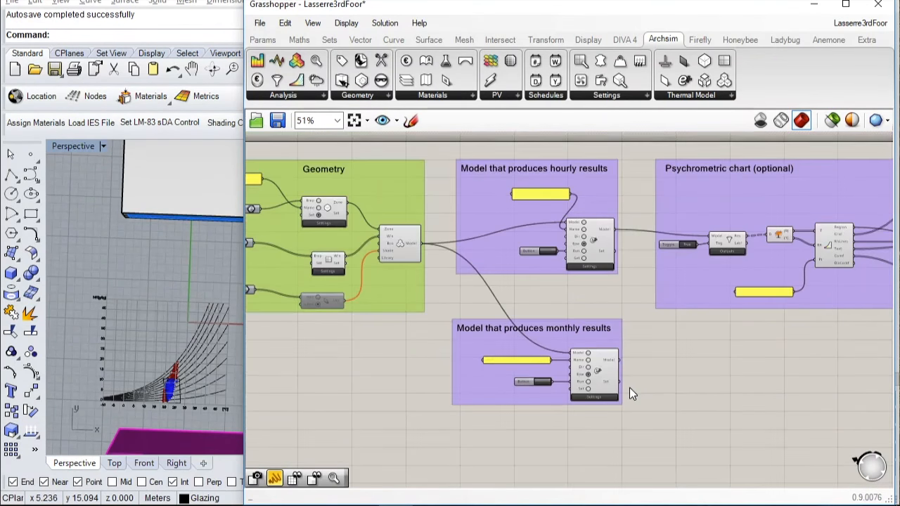
pyautogui.scroll(5, 641, 422)
pyautogui.scroll(2, 377, 267)
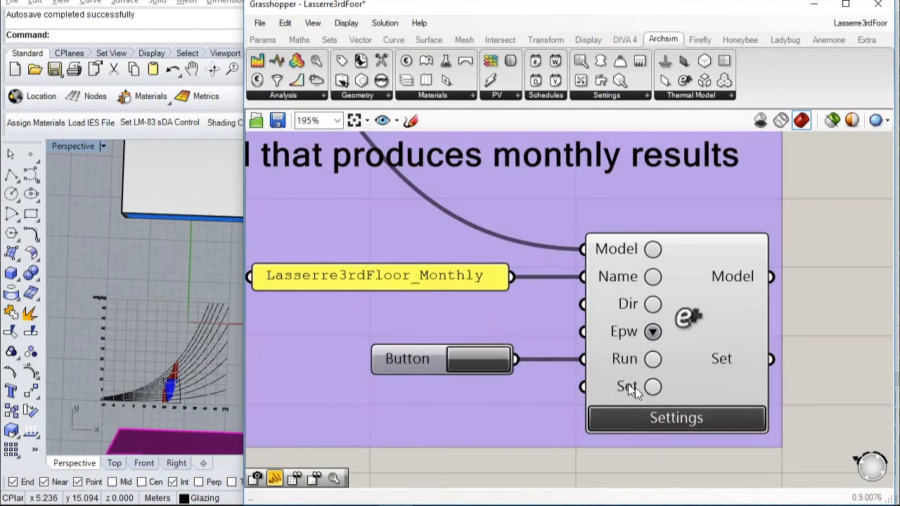
pyautogui.scroll(-4, 568, 361)
pyautogui.scroll(-2, 568, 360)
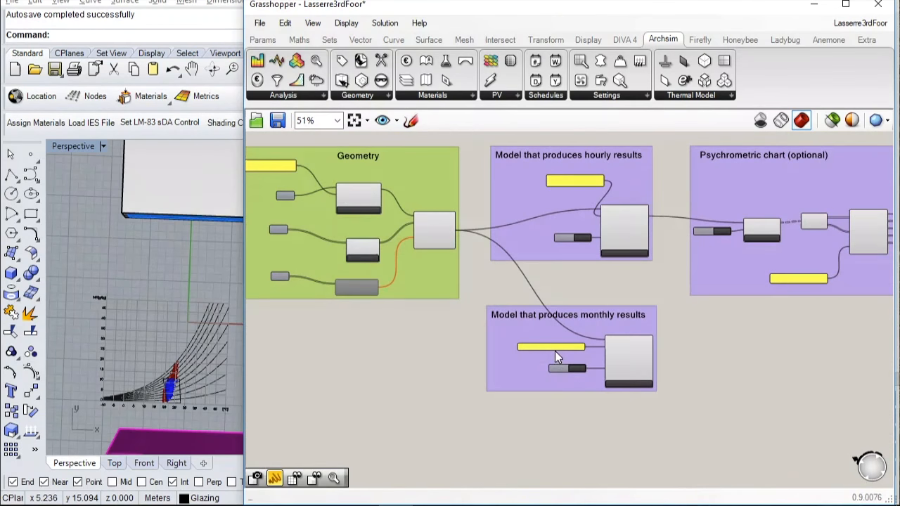
pyautogui.scroll(-2, 515, 330)
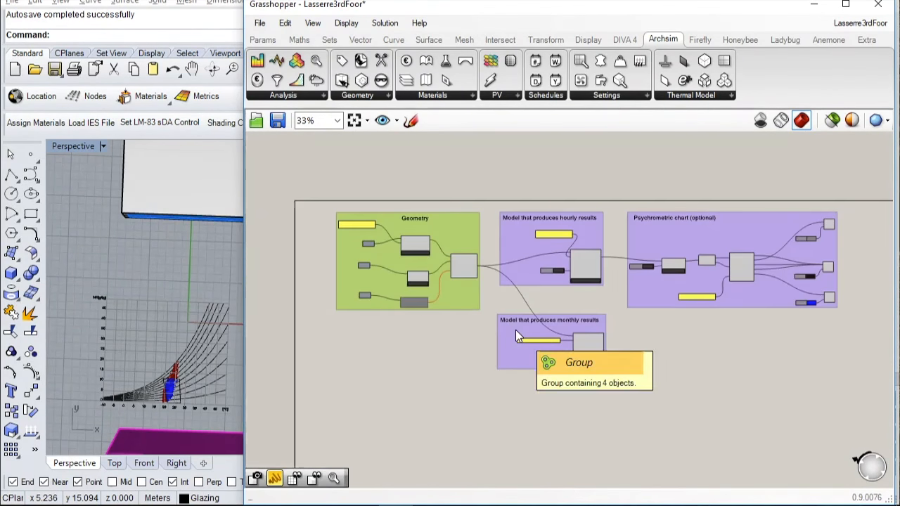
pyautogui.scroll(3, 412, 261)
pyautogui.scroll(2, 412, 261)
pyautogui.scroll(-2, 547, 279)
pyautogui.scroll(2, 413, 226)
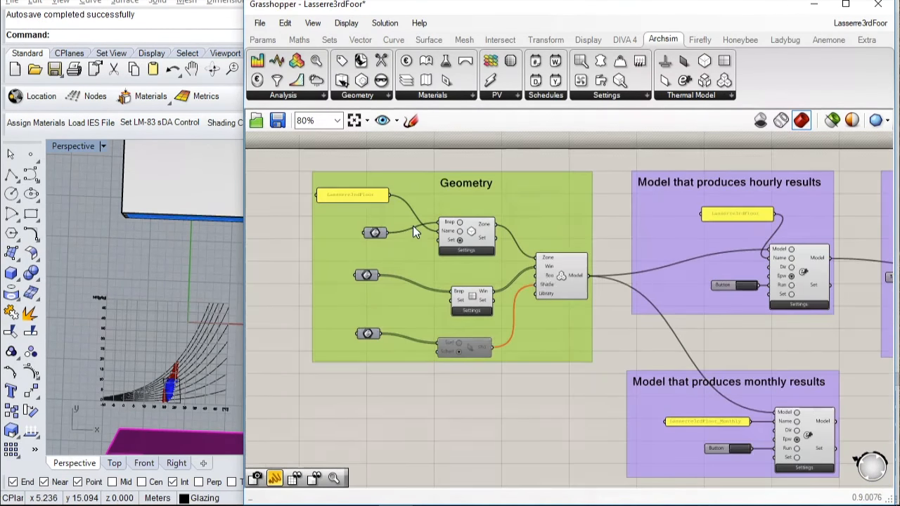
pyautogui.scroll(-4, 390, 238)
pyautogui.scroll(5, 451, 172)
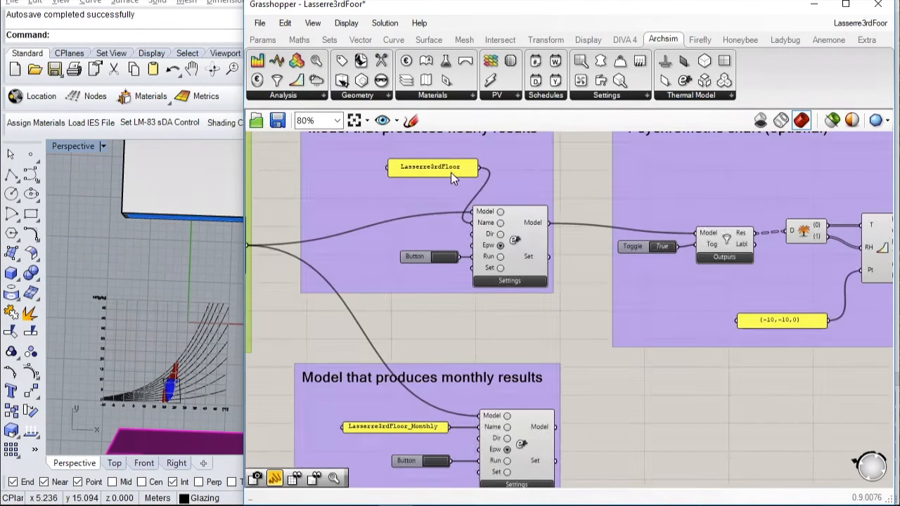
pyautogui.scroll(-4, 447, 198)
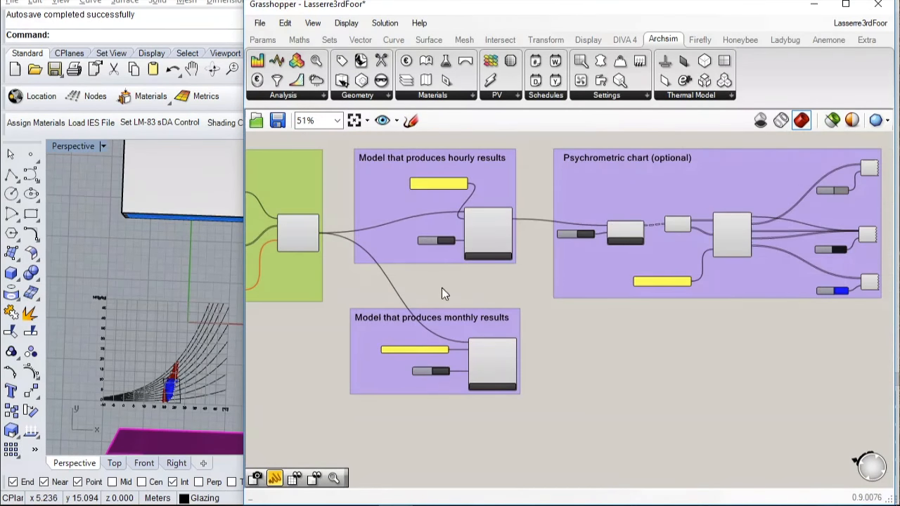
# Run the Lasserre3rdFloor_Monthly simulation and switch to the Documents folder in File Explorer
pyautogui.scroll(4, 360, 397)
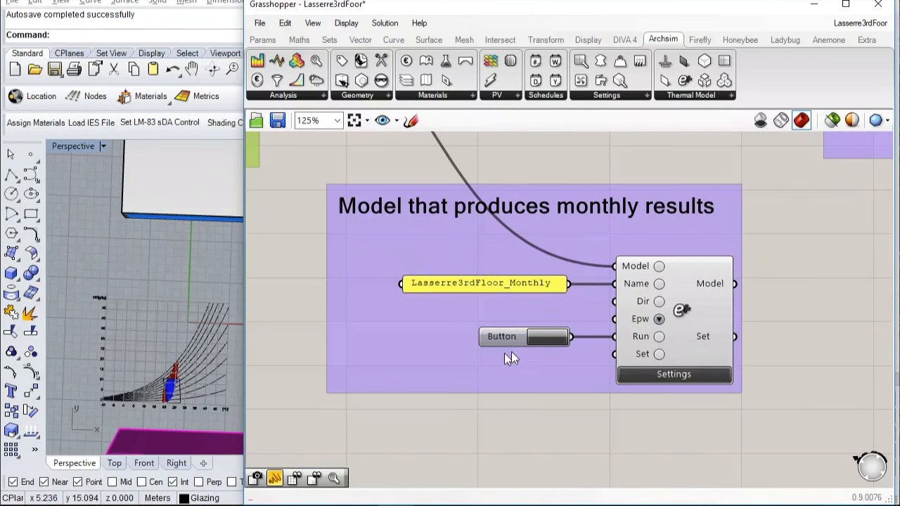
pyautogui.click(547, 338)
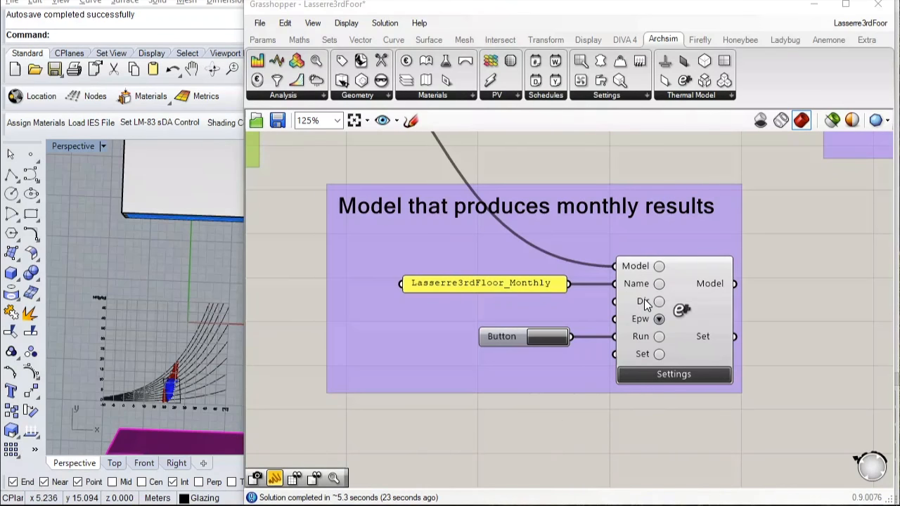
pyautogui.moveTo(644, 300)
pyautogui.moveTo(548, 503)
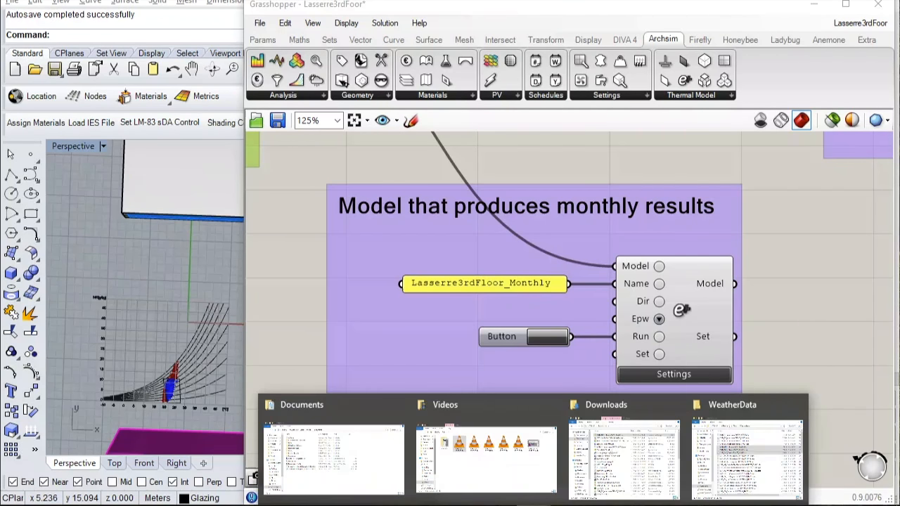
pyautogui.click(322, 458)
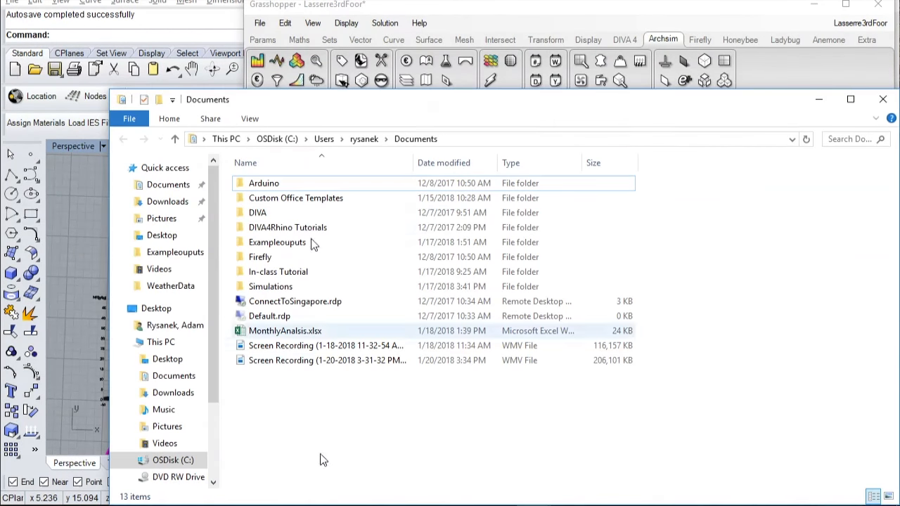
# Check the monthly model's name panel in Grasshopper, and open Lasserre3rdFloor_Monthlyout.csv from the Desktop folder in Excel
pyautogui.click(182, 237)
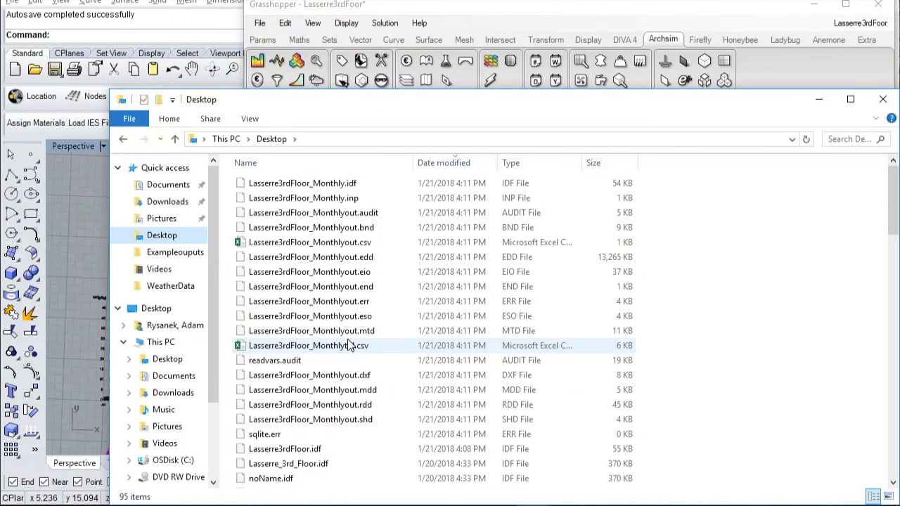
pyautogui.click(307, 244)
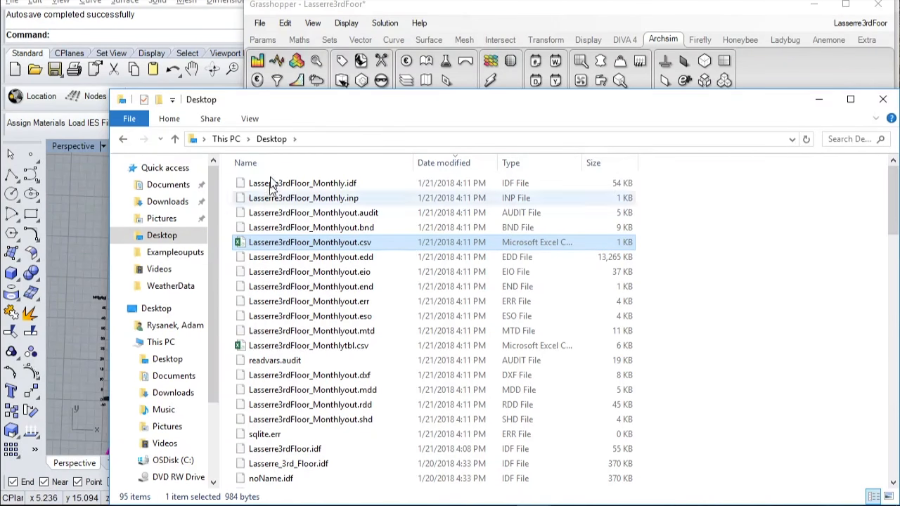
pyautogui.click(386, 3)
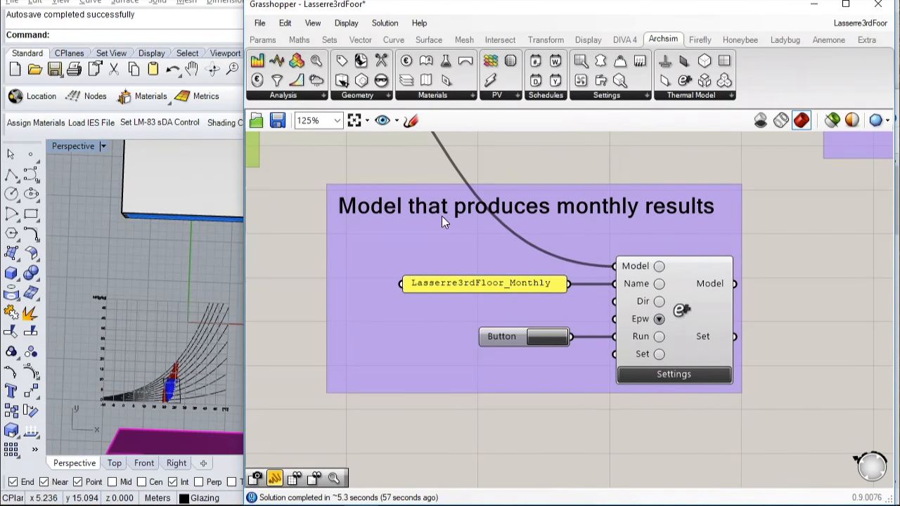
pyautogui.click(536, 285)
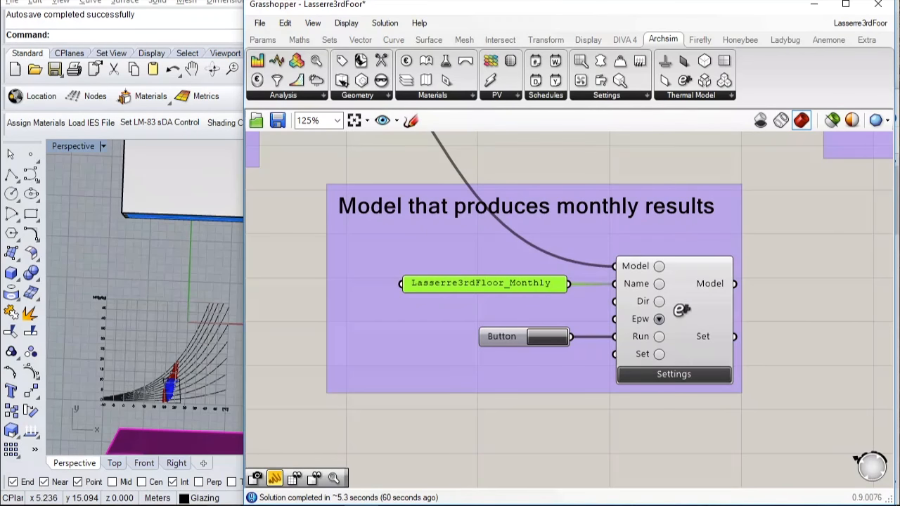
pyautogui.click(533, 505)
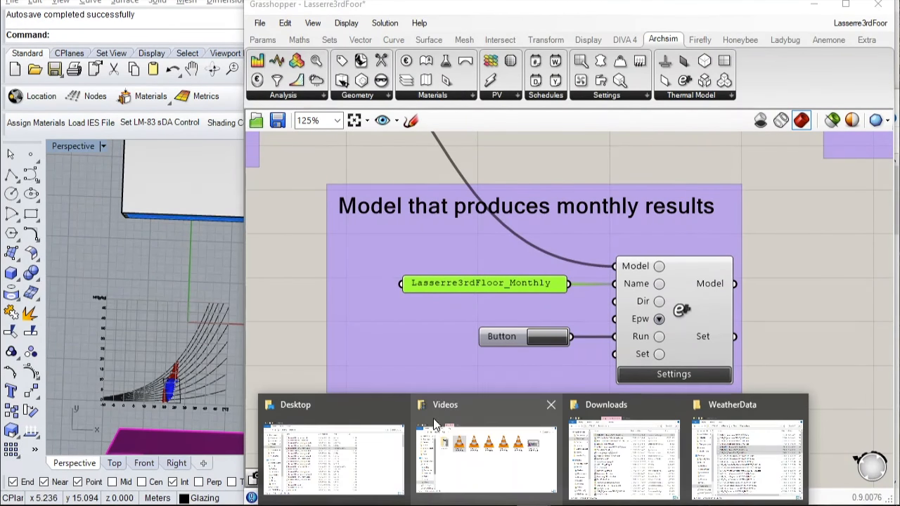
pyautogui.click(307, 452)
pyautogui.doubleClick(318, 246)
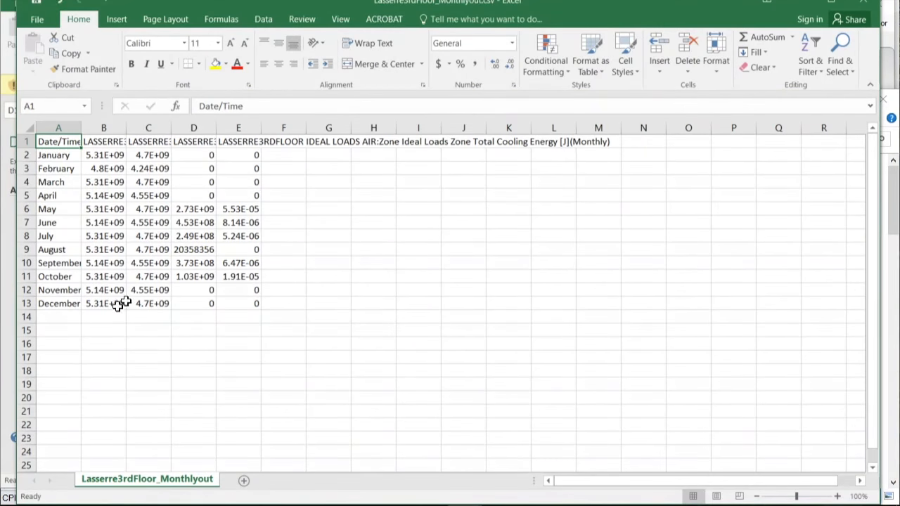
# Wrap the text of the header row and widen all columns of the sheet equally so the headers and values are readable
pyautogui.click(15, 141)
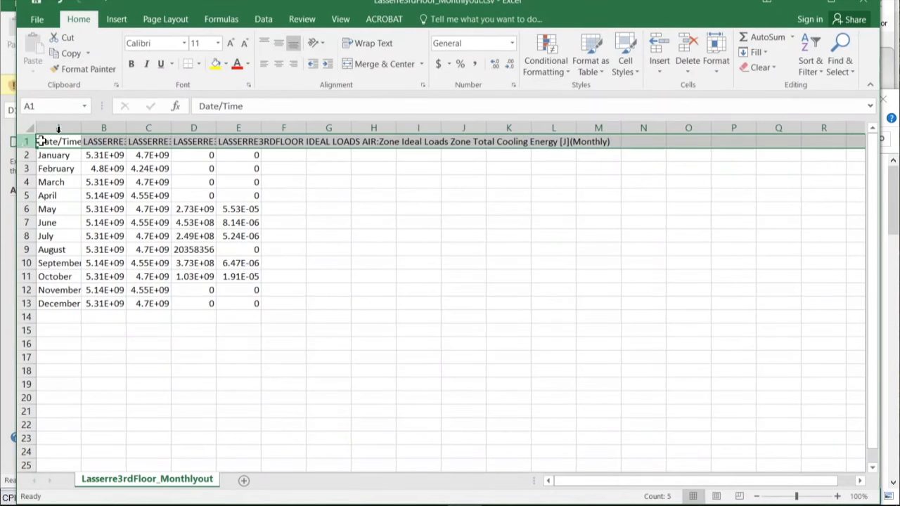
pyautogui.click(373, 43)
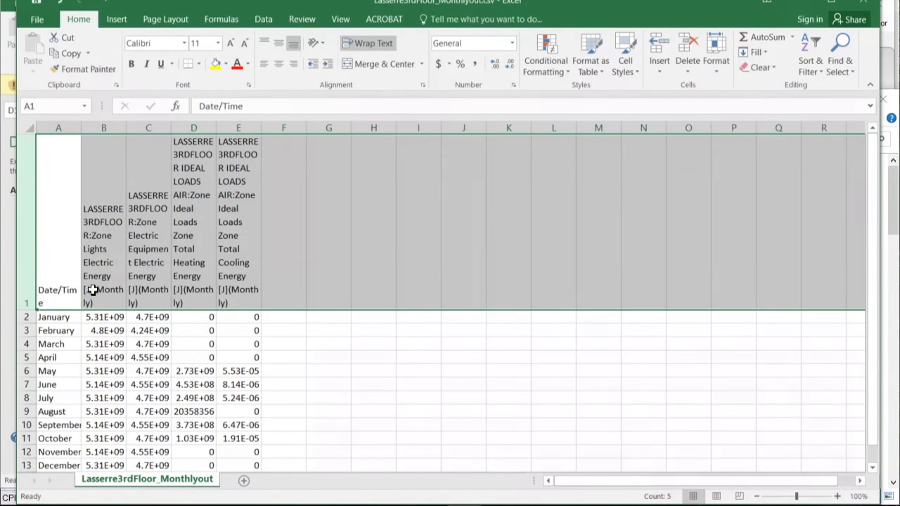
pyautogui.click(30, 126)
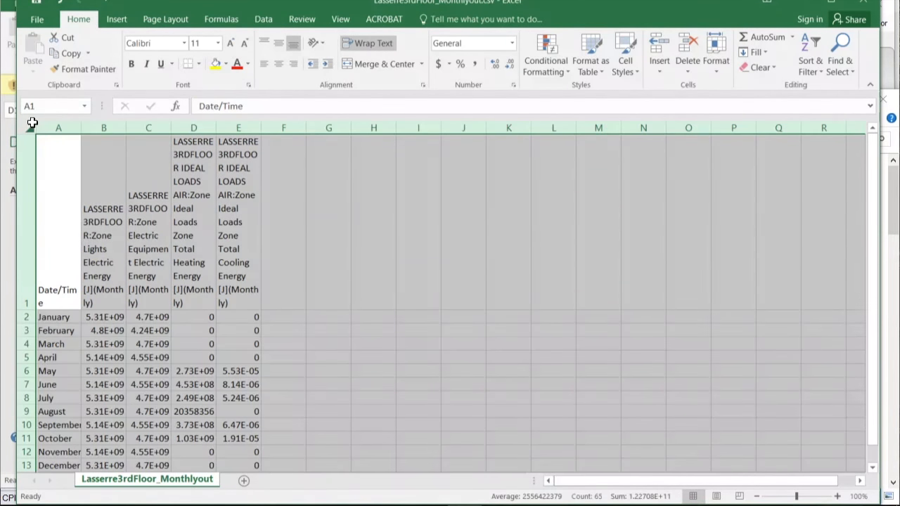
pyautogui.moveTo(81, 128); pyautogui.dragTo(122, 128)
pyautogui.click(264, 295)
# Examine the monthly lighting, equipment, ideal-loads heating and ideal-loads cooling energy columns and their joule units
pyautogui.scroll(-2, 265, 293)
pyautogui.scroll(2, 265, 294)
pyautogui.click(154, 289)
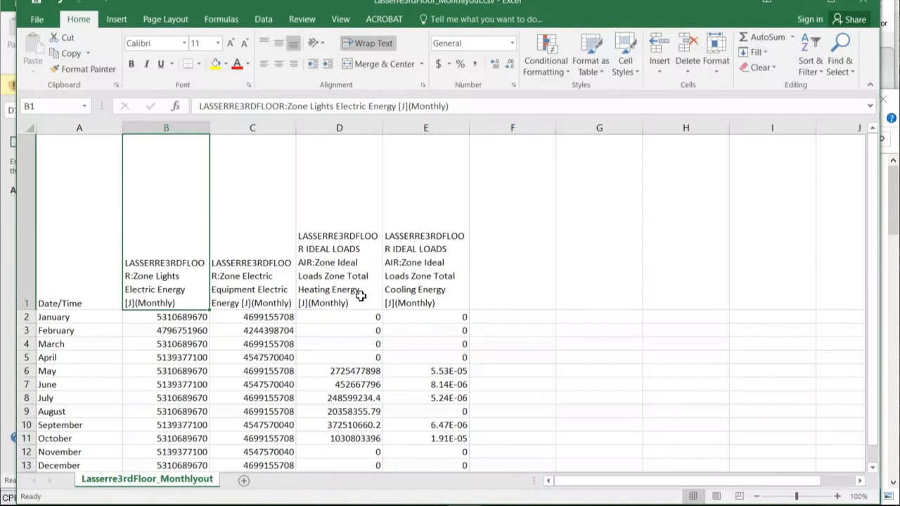
pyautogui.click(402, 281)
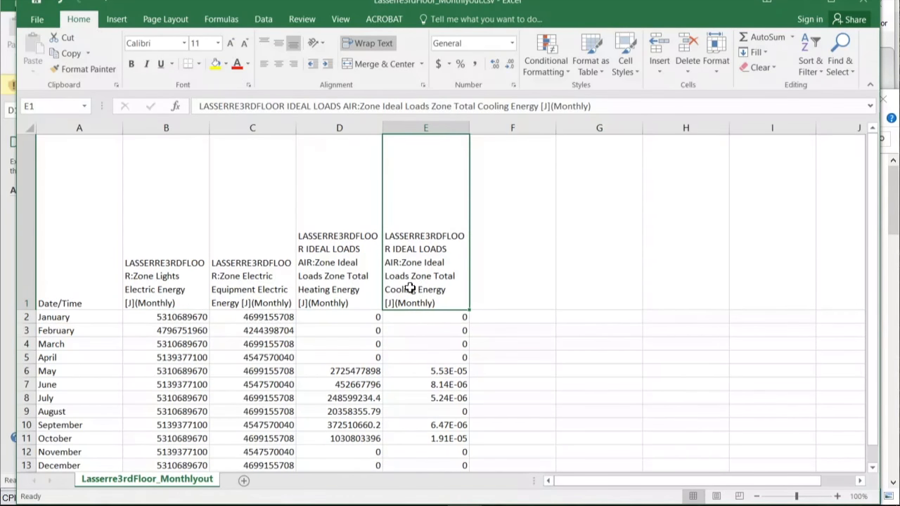
pyautogui.scroll(-1, 412, 288)
pyautogui.scroll(1, 412, 289)
pyautogui.scroll(-1, 414, 314)
pyautogui.scroll(1, 415, 313)
pyautogui.moveTo(343, 362); pyautogui.dragTo(343, 365)
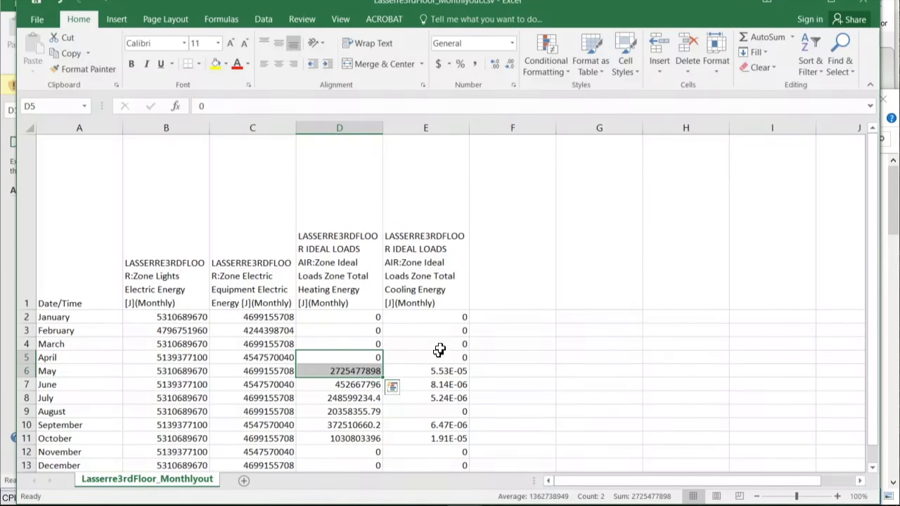
pyautogui.click(518, 333)
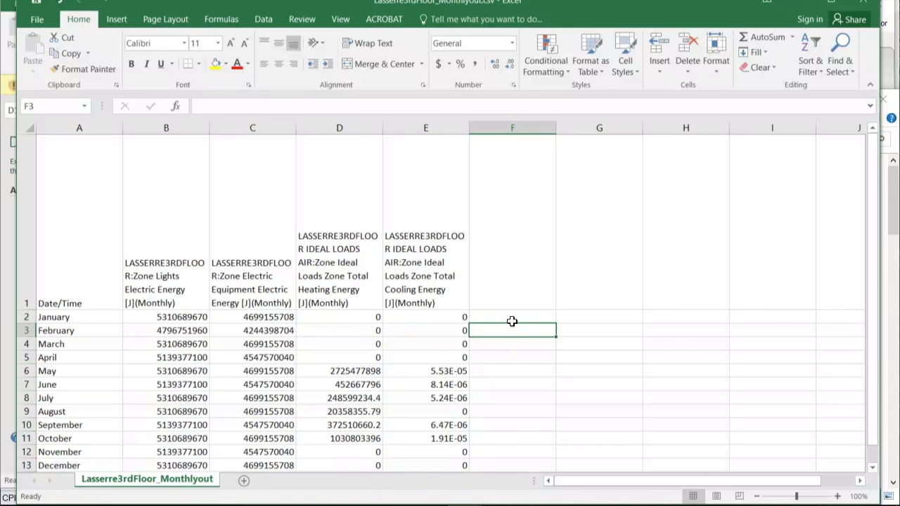
# Enter the header "Electric Energy (kWh)" in cell F1
pyautogui.click(512, 306)
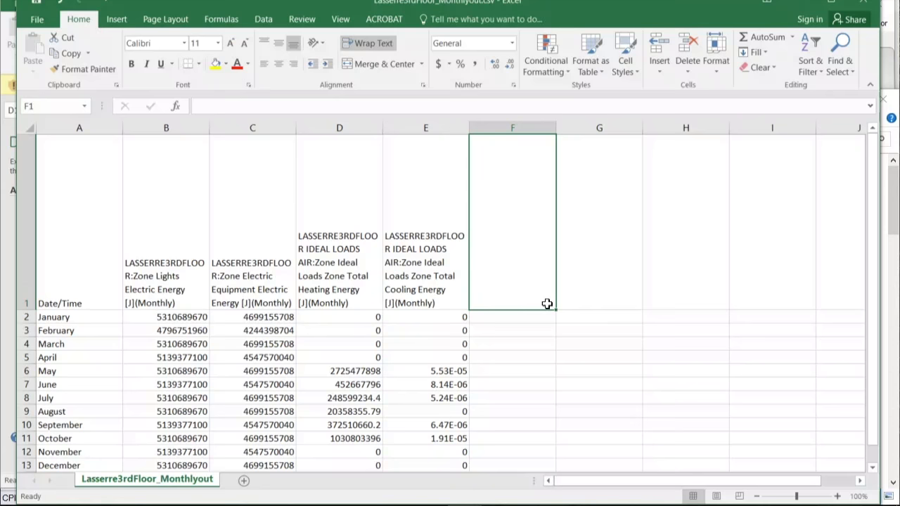
pyautogui.write('Electric Energy (kWh')
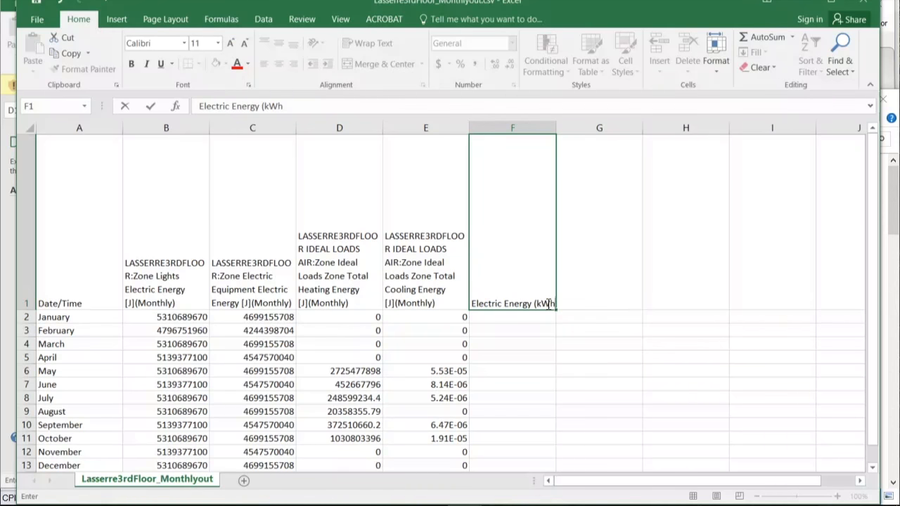
pyautogui.write(')')
pyautogui.press('Return')
pyautogui.press('Up')
pyautogui.press('Down')
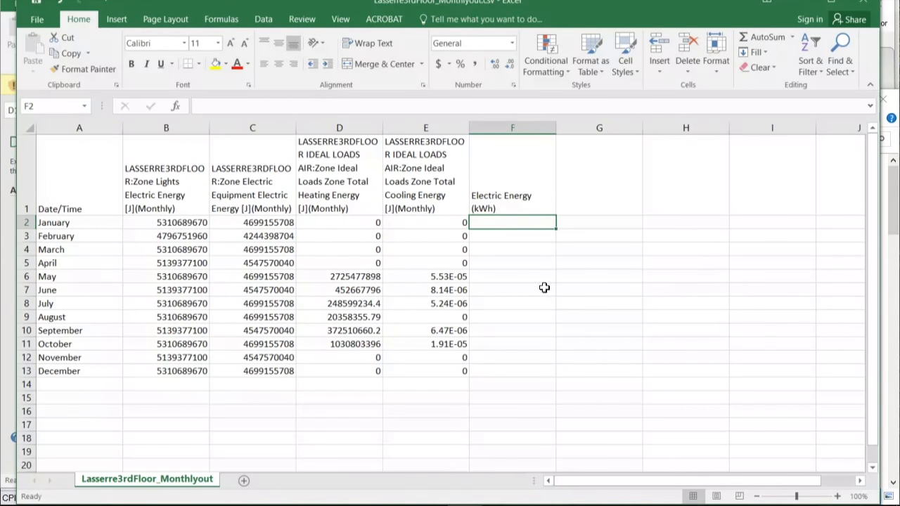
# Set the header in cell F1 to "Lighting Energy (kWh)"
pyautogui.click(574, 181)
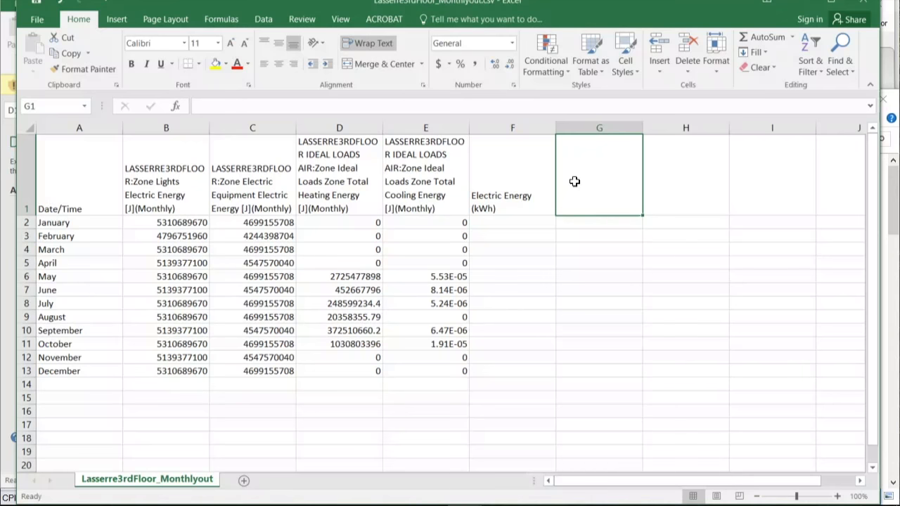
pyautogui.write('E')
pyautogui.press('BackSpace')
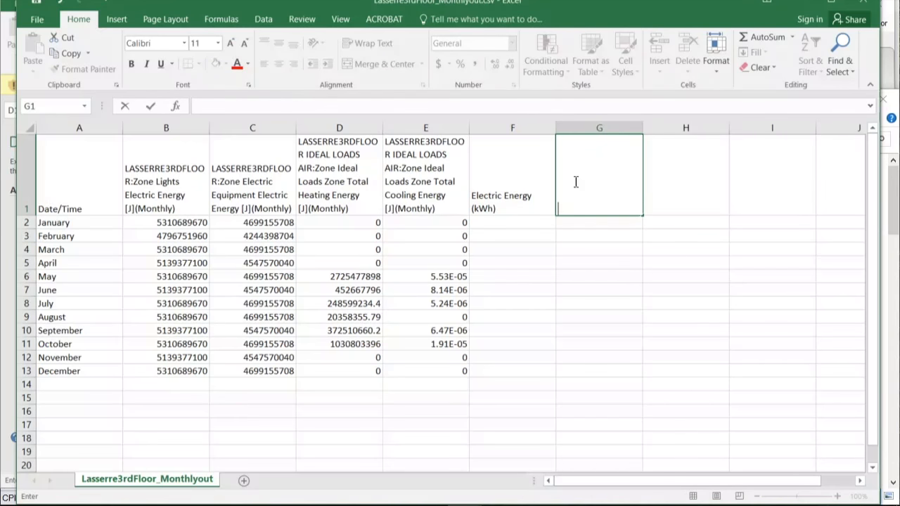
pyautogui.press('Left')
pyautogui.write('Elec')
pyautogui.press('BackSpace')
pyautogui.press('BackSpace')
pyautogui.press('BackSpace')
pyautogui.press('BackSpace')
pyautogui.write('Lighting Energy (kWh')
# Enter the headers "Electric Appliances (kWh)" in G1 and "Ideal Heating (kWh)" in H1
pyautogui.press('Tab')
pyautogui.write('Electri')
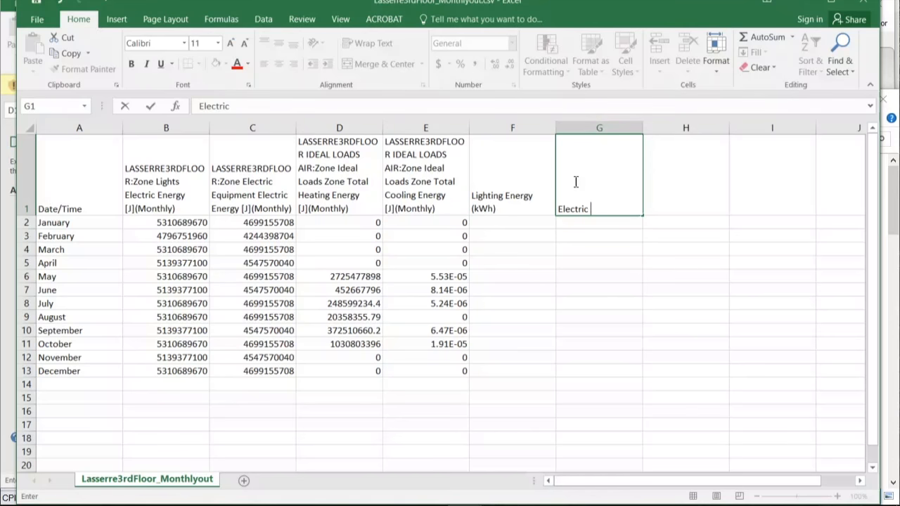
pyautogui.write('c Appliances (kWh)')
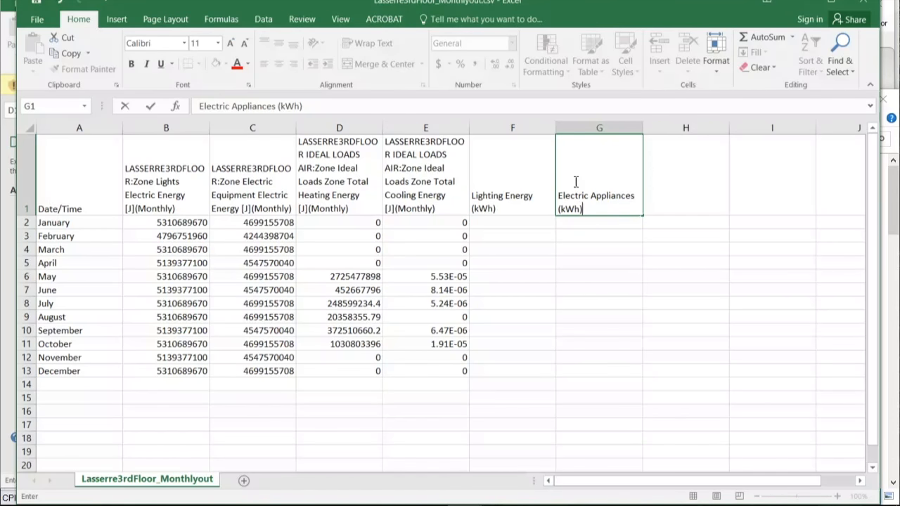
pyautogui.press('Tab')
pyautogui.write('Ideal H')
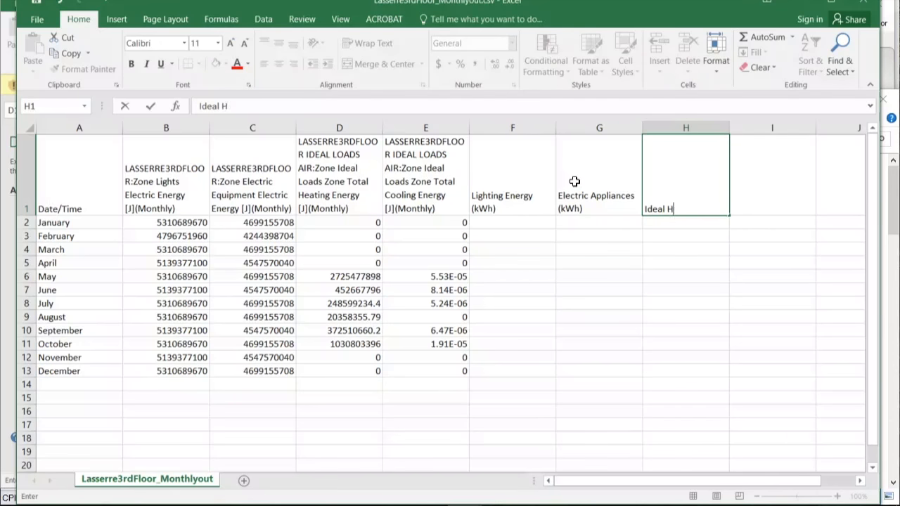
pyautogui.write('eating (KWh)')
pyautogui.press('Tab')
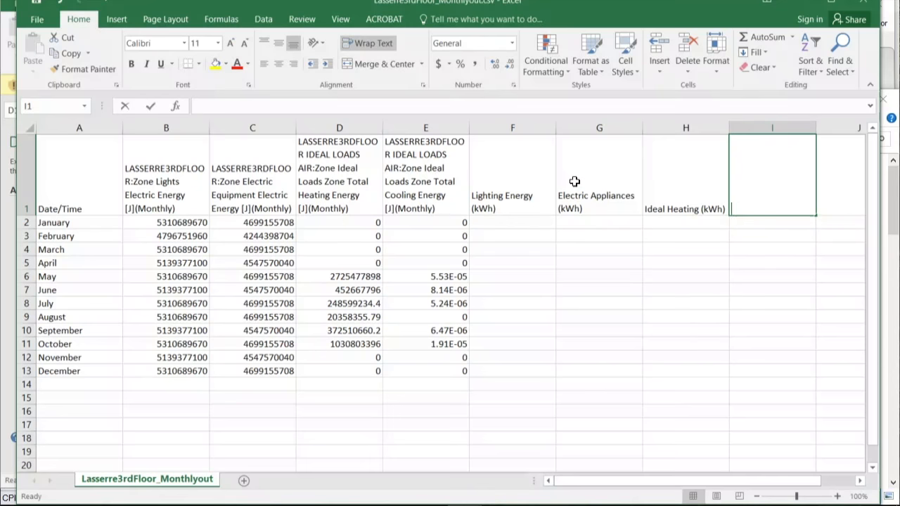
# Enter the header "Ideal Cooling (in kWh)" in cell I1
pyautogui.write('Ideal col')
pyautogui.press('BackSpace')
pyautogui.press('BackSpace')
pyautogui.press('BackSpace')
pyautogui.press('BackSpace')
pyautogui.write('Cooling (in kWh')
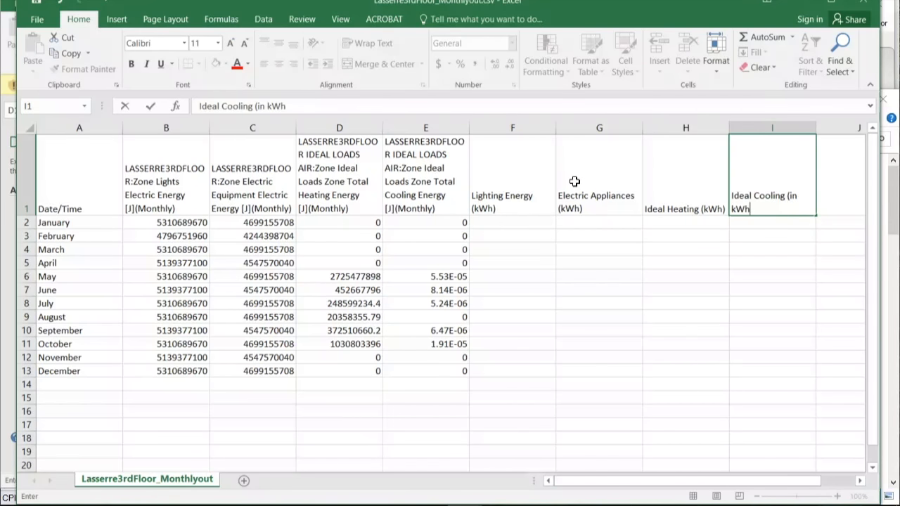
pyautogui.press('Return')
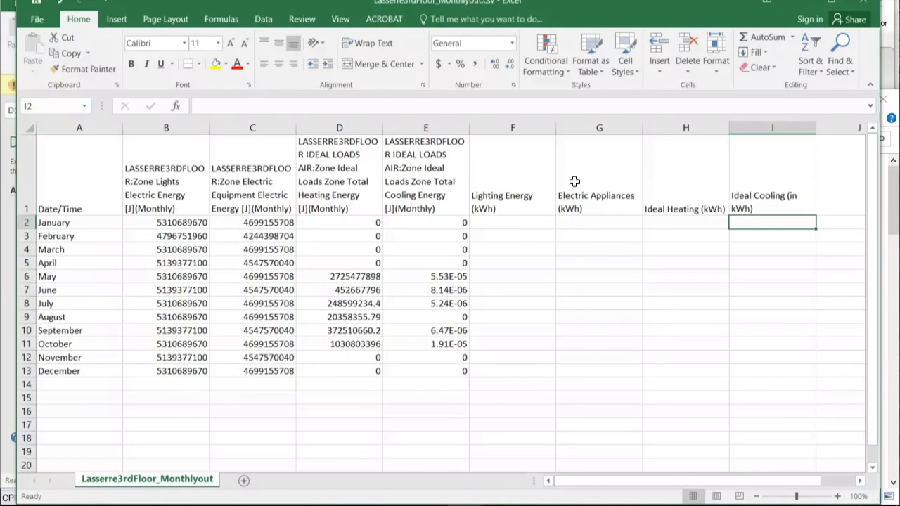
# Convert January's lighting energy from joules to kWh in F2 with the formula =B2/(3600*1000)
pyautogui.click(511, 221)
pyautogui.write('=')
pyautogui.press('Left')
pyautogui.press('Left')
pyautogui.press('Left')
pyautogui.press('Left')
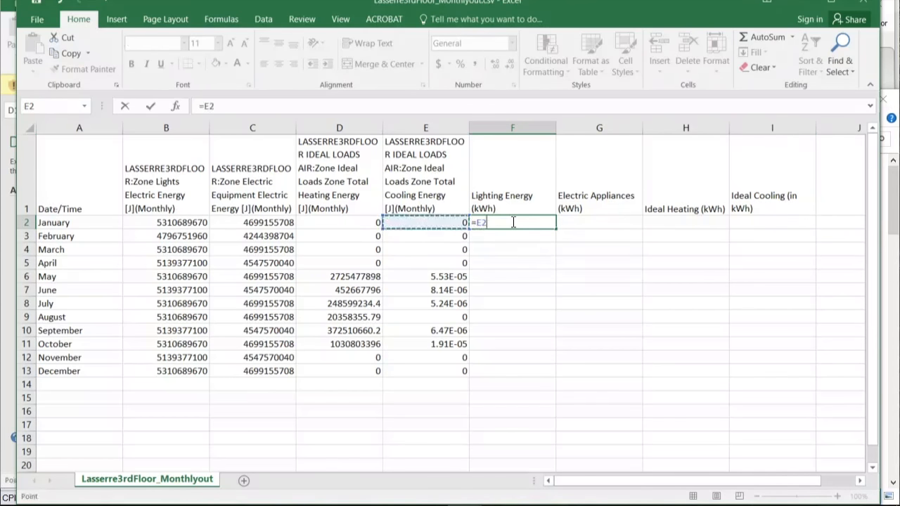
pyautogui.write('/(3600*1000')
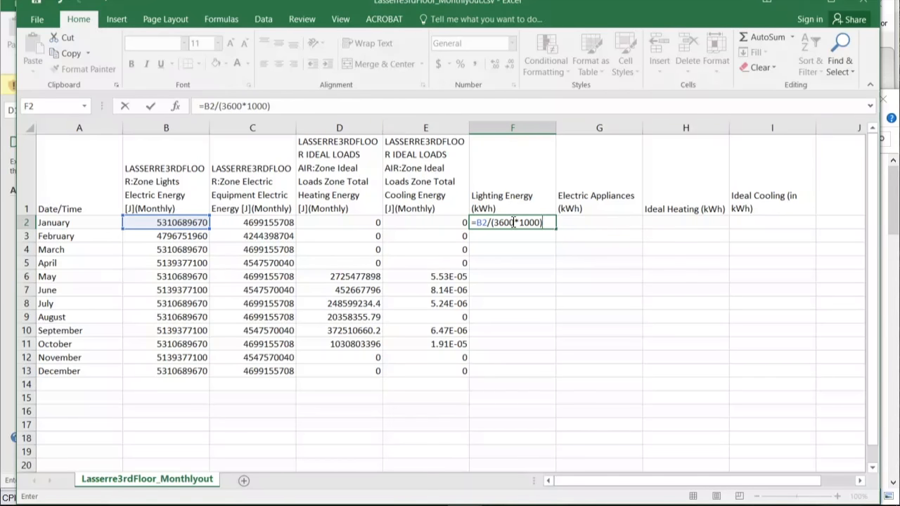
pyautogui.press('Return')
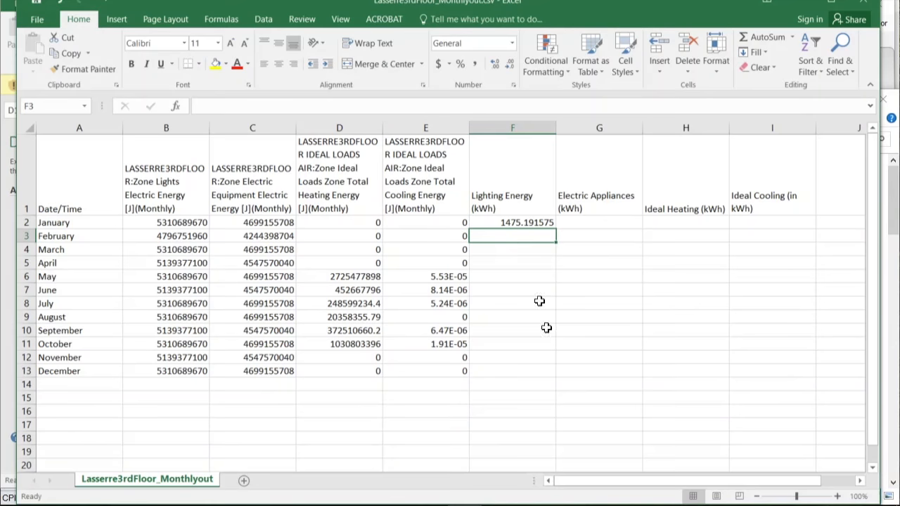
# Fill the conversion formula from F2 down to December and across to the Ideal Cooling column, covering F2:I13
pyautogui.click(539, 223)
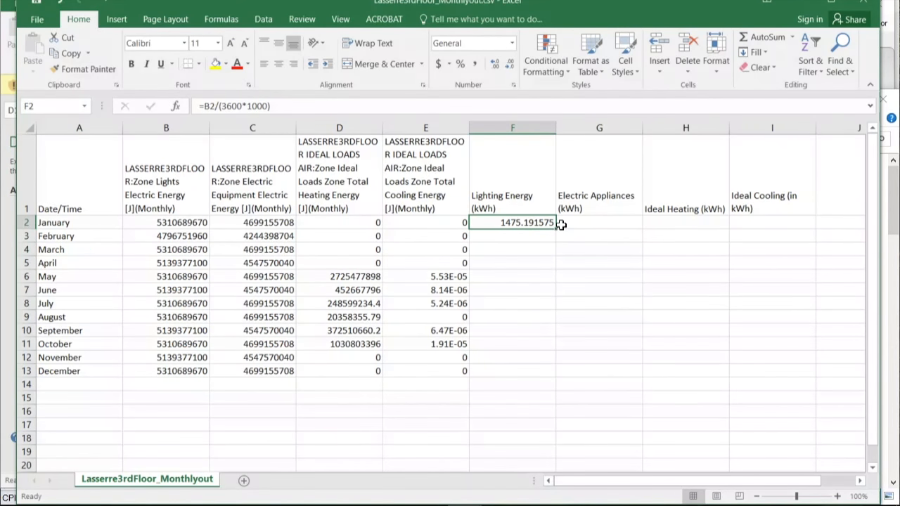
pyautogui.moveTo(555, 235); pyautogui.dragTo(535, 378)
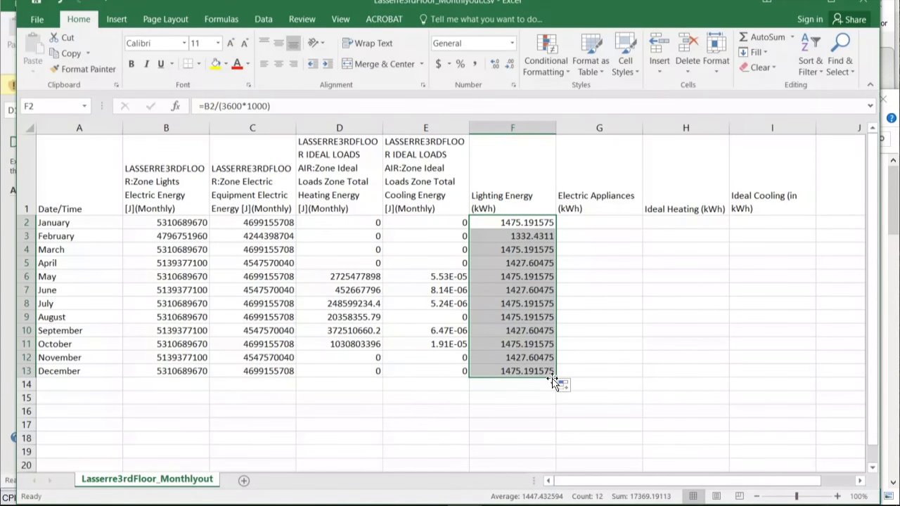
pyautogui.moveTo(556, 378); pyautogui.dragTo(789, 356)
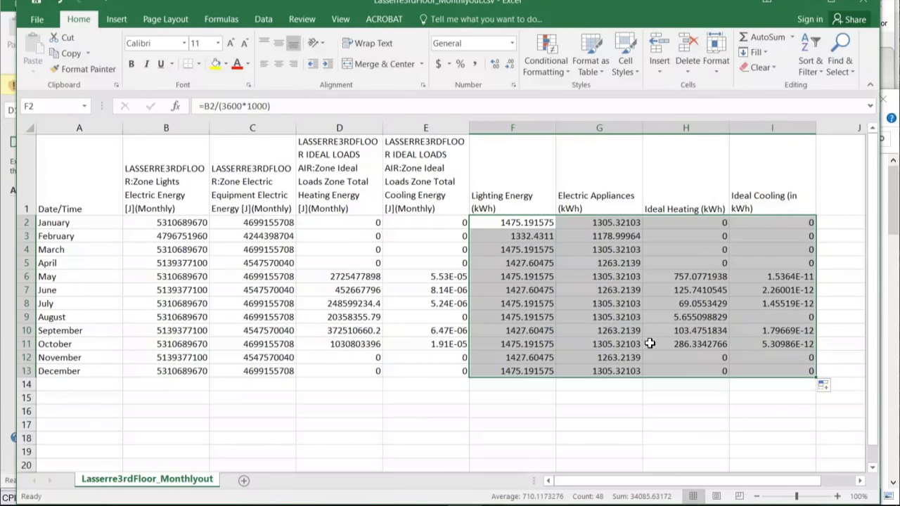
# Label E14 "Annual" and total the monthly lighting energy in F14 with =SUM(F2:F13), leaving that cell selected
pyautogui.click(449, 383)
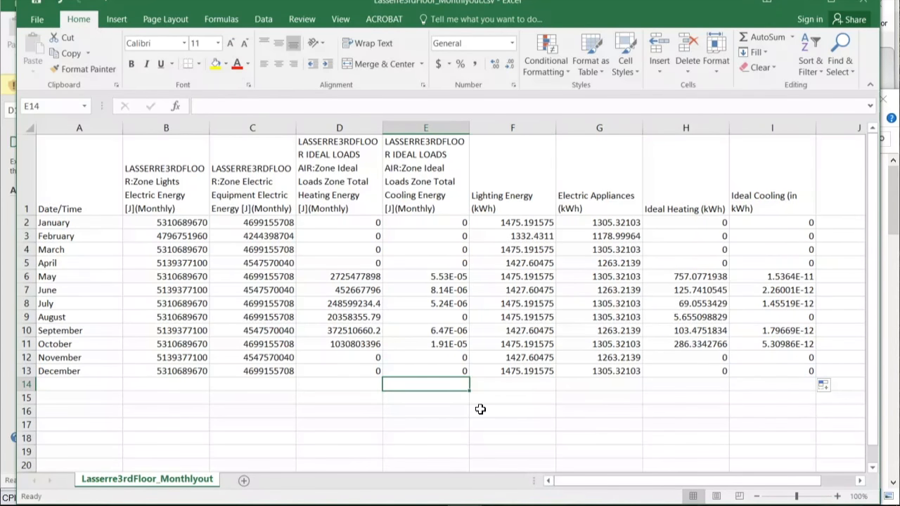
pyautogui.write('Annual')
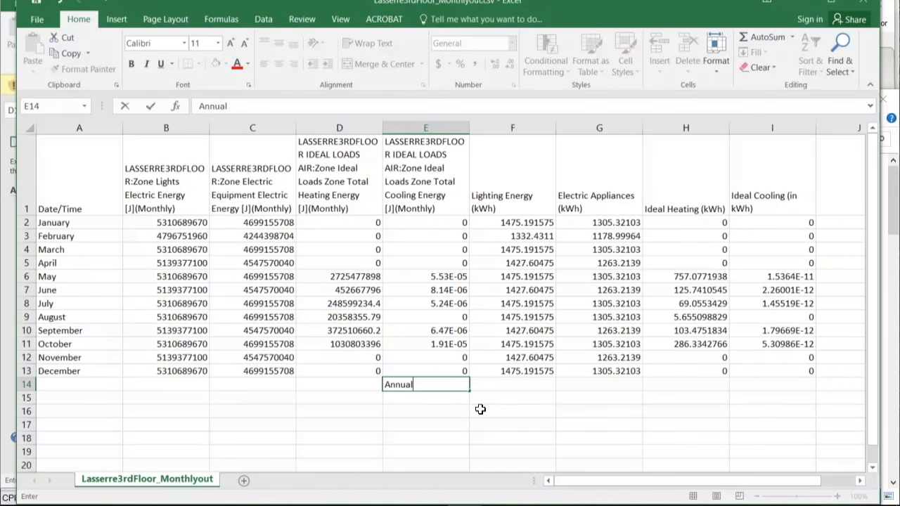
pyautogui.press('Tab')
pyautogui.write('=sum(')
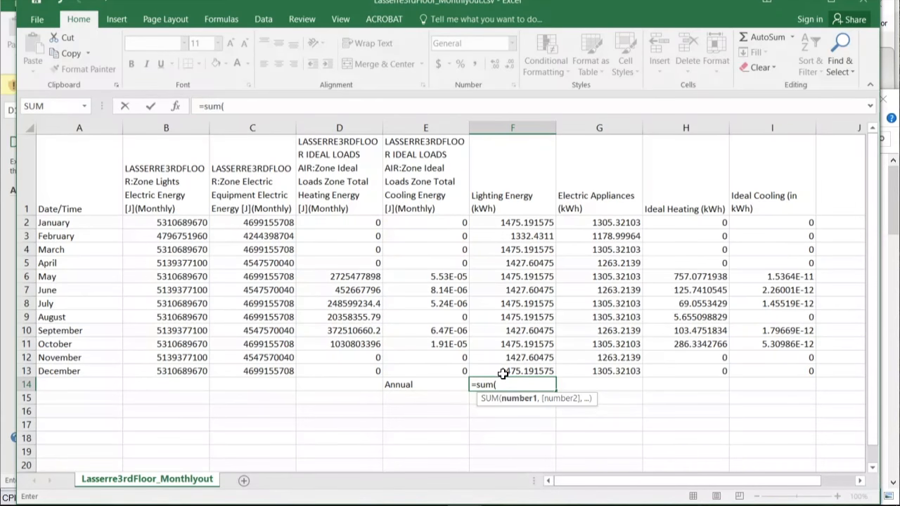
pyautogui.moveTo(504, 370); pyautogui.dragTo(498, 219)
pyautogui.press('Return')
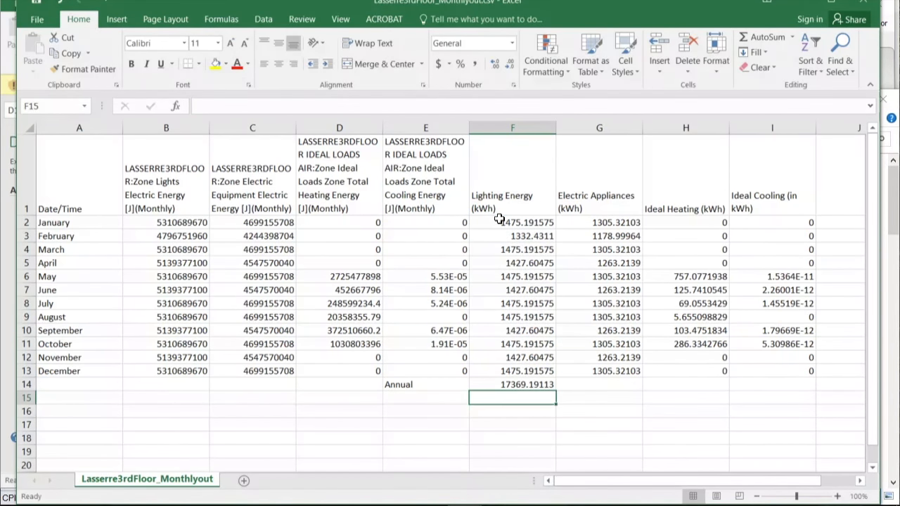
pyautogui.click(535, 384)
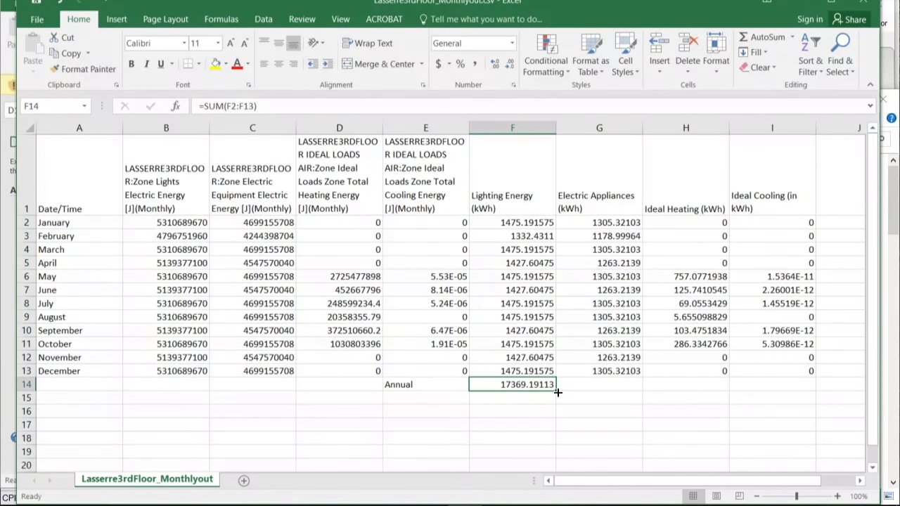
# Fill the annual sum from F14 across to the Ideal Cooling column, and move the Annual row E14:I14 down to row 16
pyautogui.moveTo(554, 386); pyautogui.dragTo(431, 383)
pyautogui.click(769, 381)
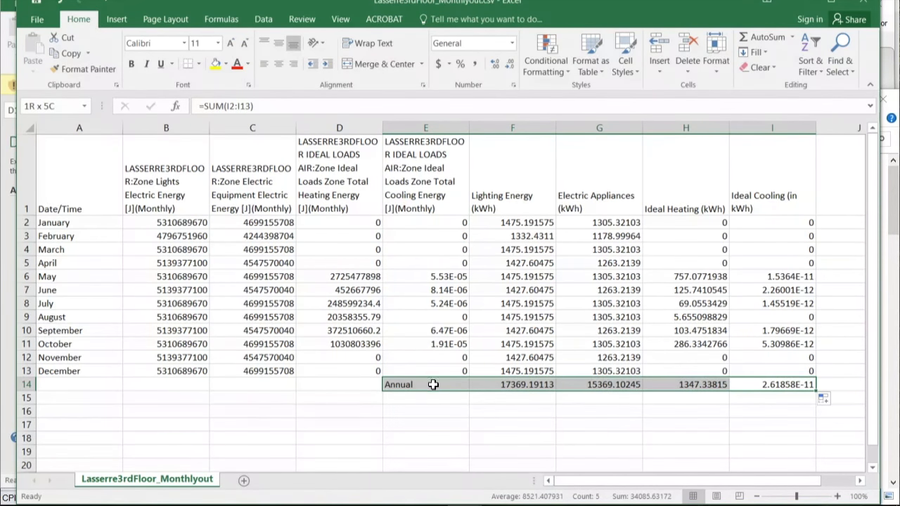
pyautogui.hotkey('ctrl', 'c')
pyautogui.click(431, 410)
pyautogui.hotkey('ctrl', 'v')
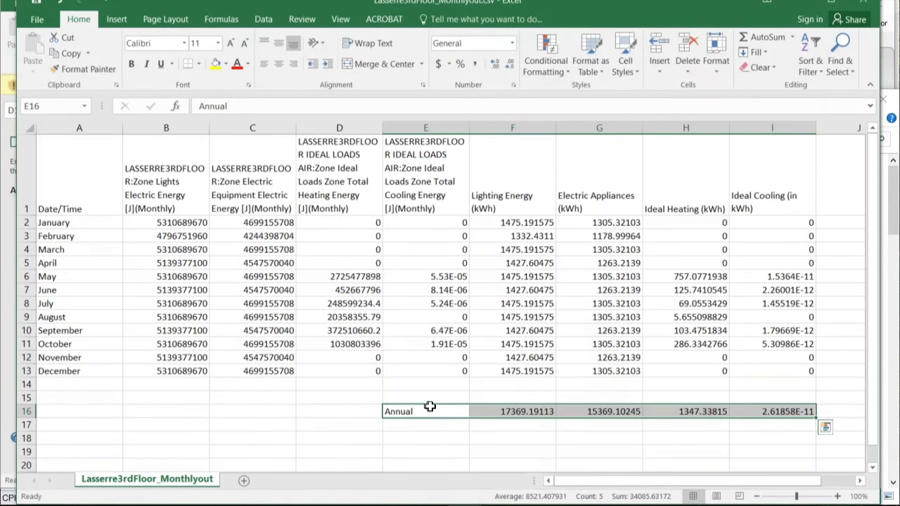
pyautogui.click(538, 400)
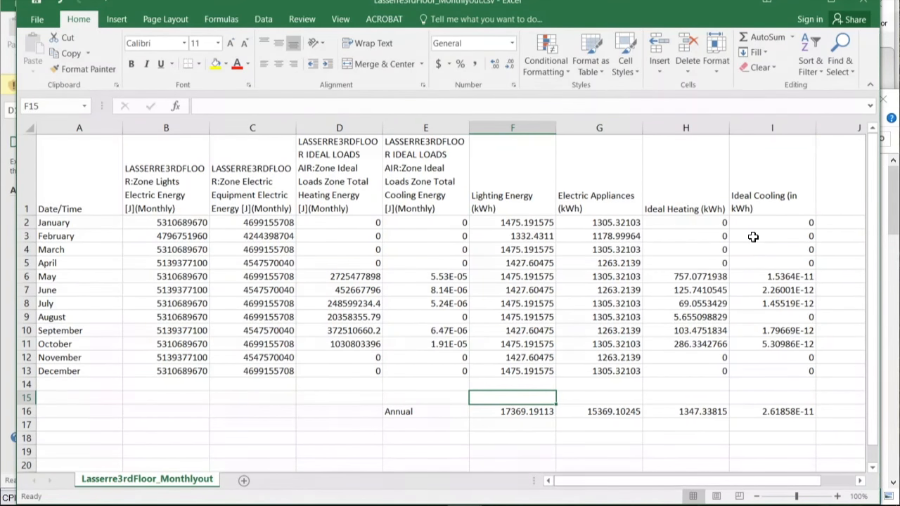
# Copy the four kWh headers in F1:I1 to F15:I15, directly above the annual totals
pyautogui.moveTo(754, 209); pyautogui.dragTo(536, 197)
pyautogui.hotkey('ctrl', 'c')
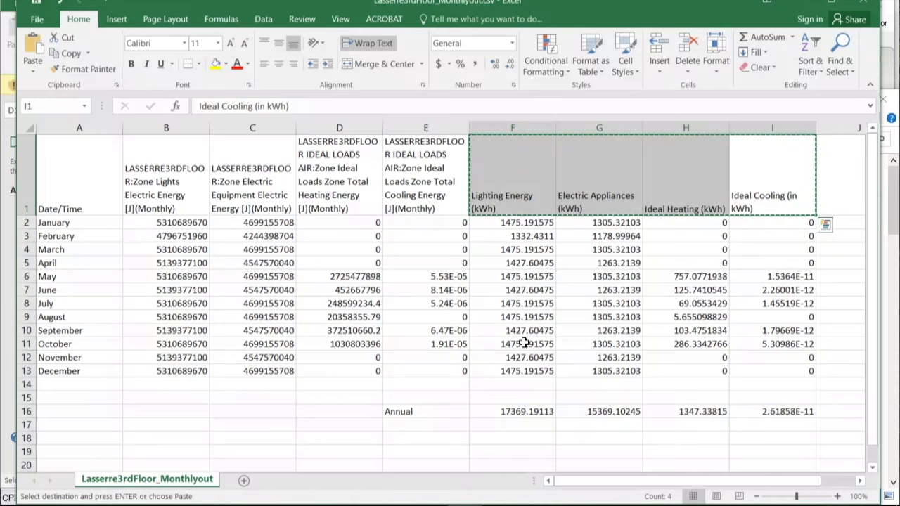
pyautogui.click(533, 398)
pyautogui.hotkey('ctrl', 'v')
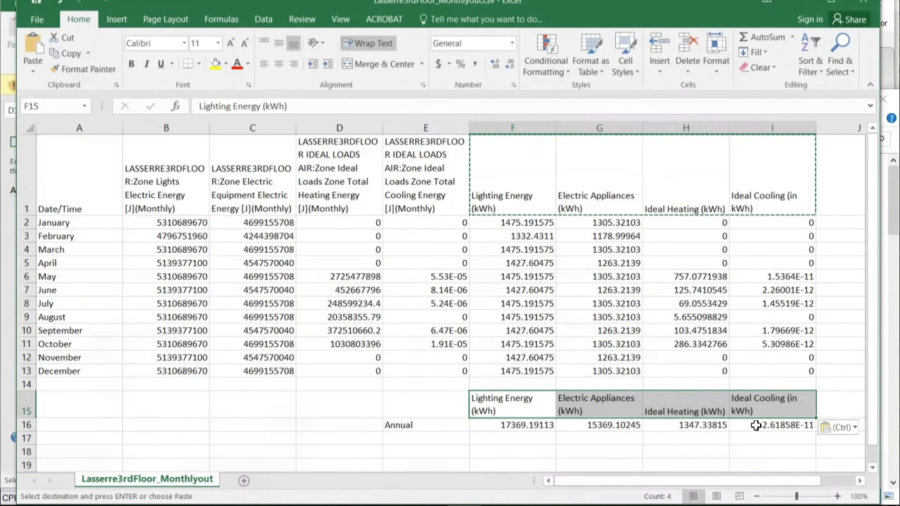
pyautogui.click(759, 425)
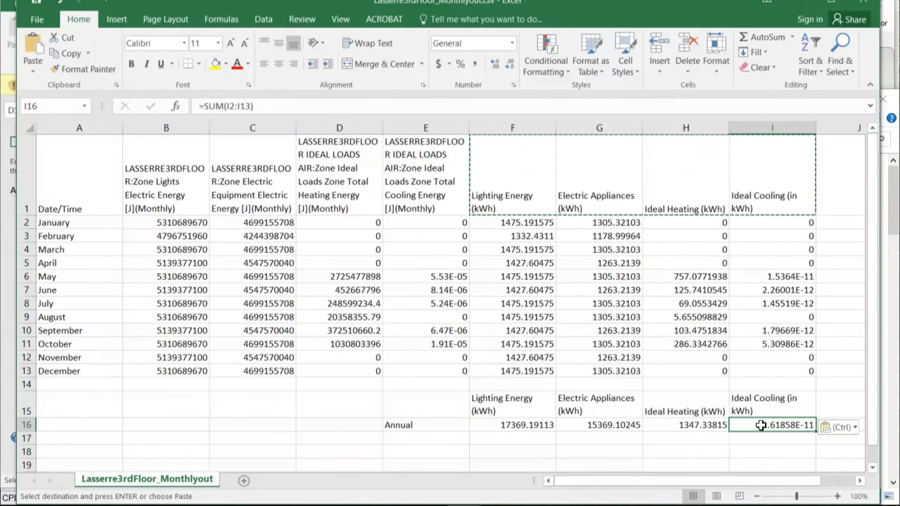
pyautogui.click(770, 436)
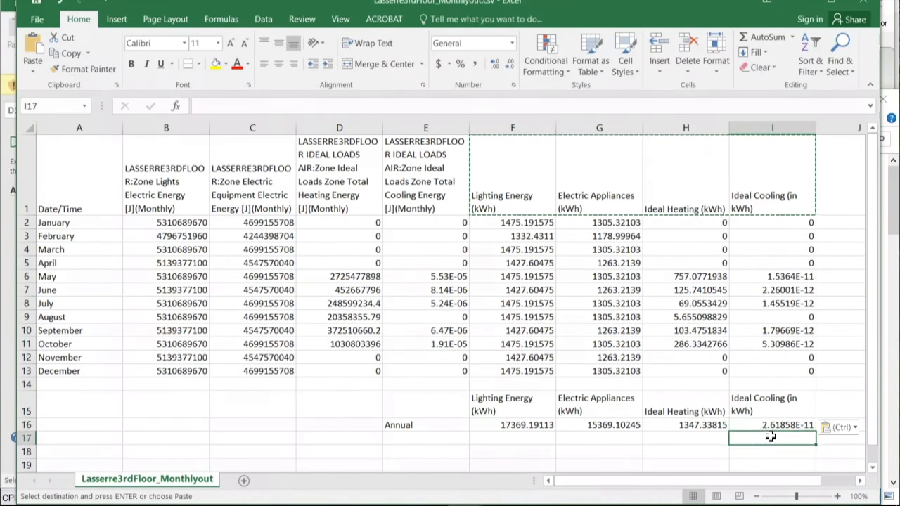
# Insert a 2-D pie chart of the annual totals from E15:I16, including Ideal Cooling
pyautogui.click(739, 419)
pyautogui.moveTo(739, 419); pyautogui.dragTo(527, 404)
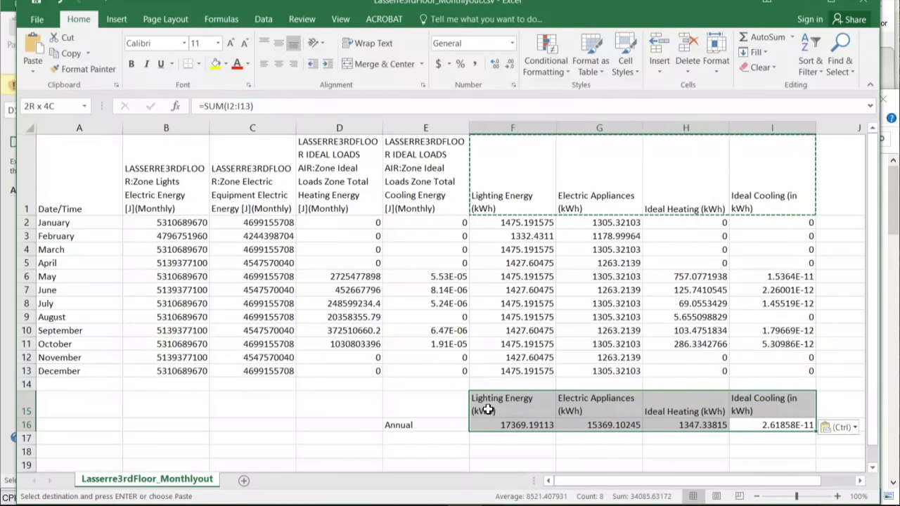
pyautogui.moveTo(491, 407); pyautogui.dragTo(441, 404)
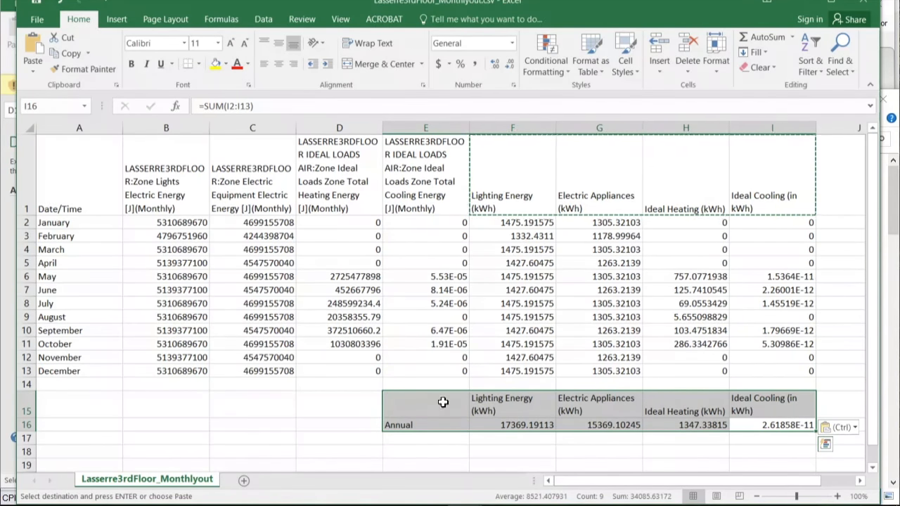
pyautogui.click(111, 20)
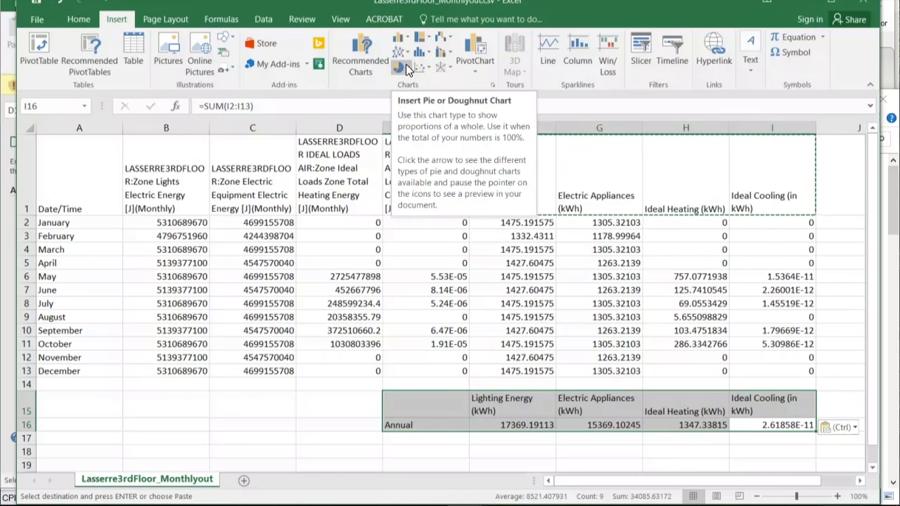
pyautogui.click(406, 64)
pyautogui.click(404, 110)
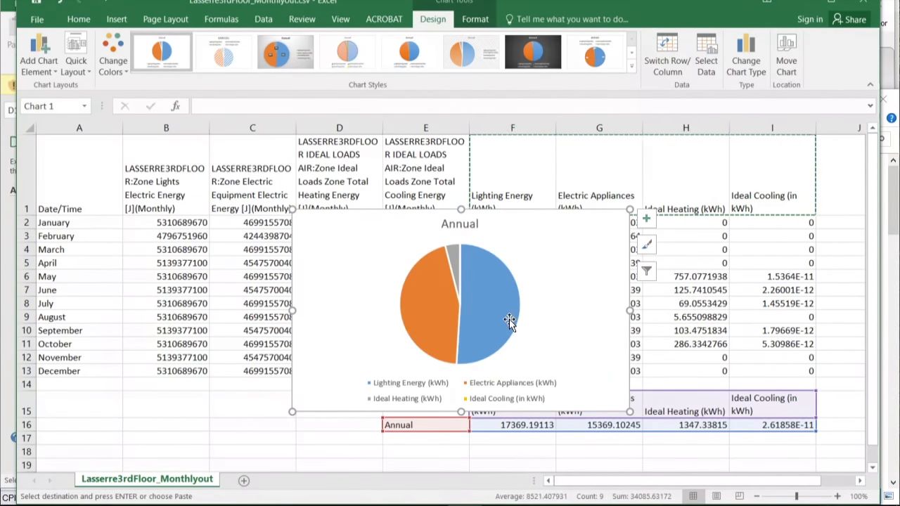
# Delete the pie chart that includes the Ideal Cooling category
pyautogui.moveTo(450, 291)
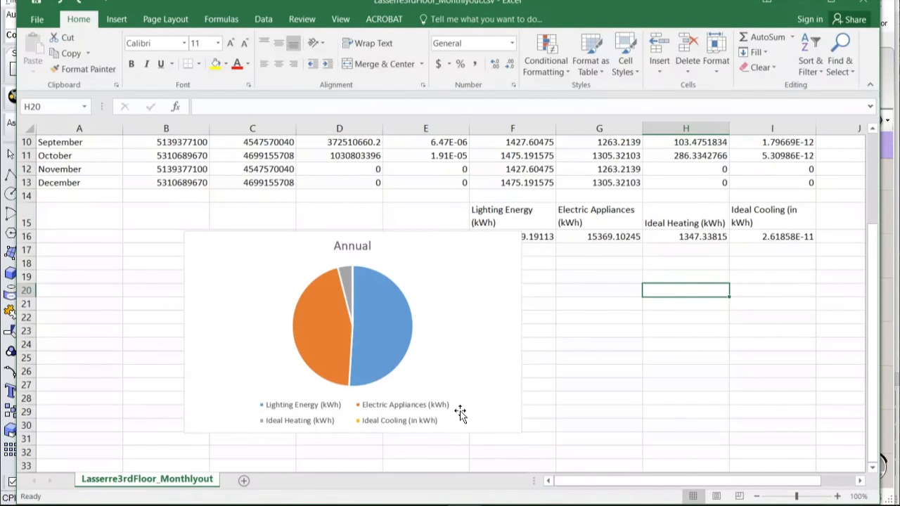
pyautogui.moveTo(454, 366); pyautogui.dragTo(495, 375)
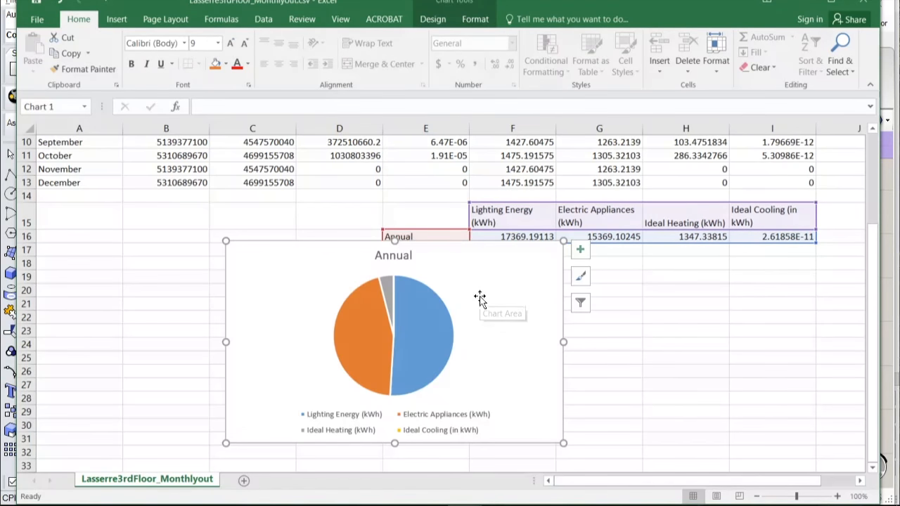
pyautogui.press('Delete')
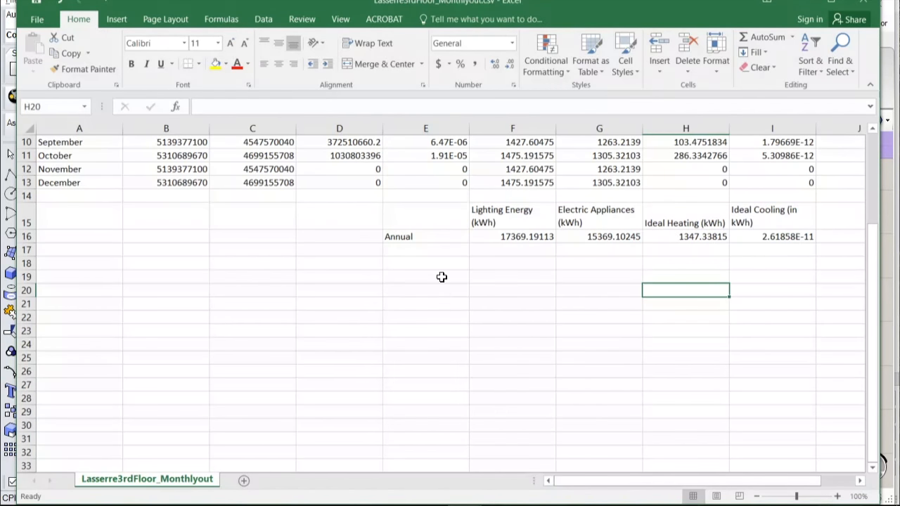
# Insert a 2-D pie chart from E15:H16 covering only lighting, electric appliances and ideal heating
pyautogui.moveTo(445, 218); pyautogui.dragTo(649, 242)
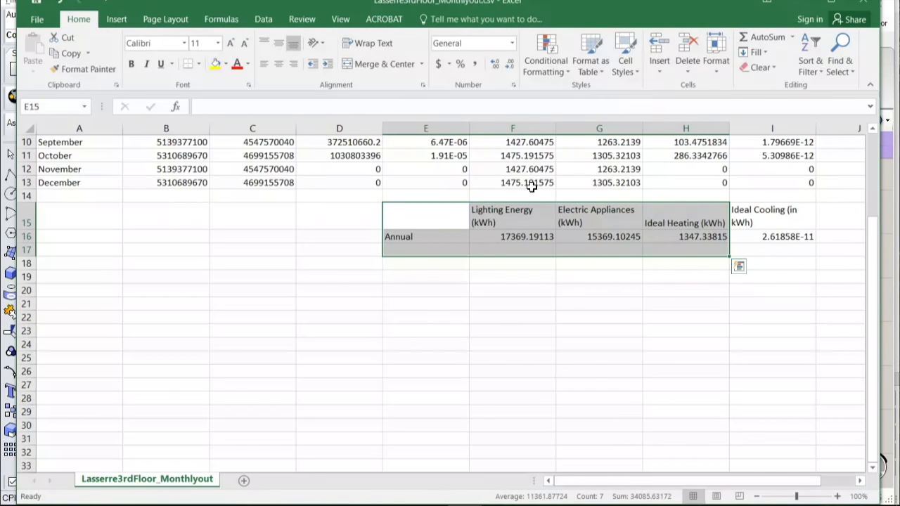
pyautogui.moveTo(444, 222); pyautogui.dragTo(692, 236)
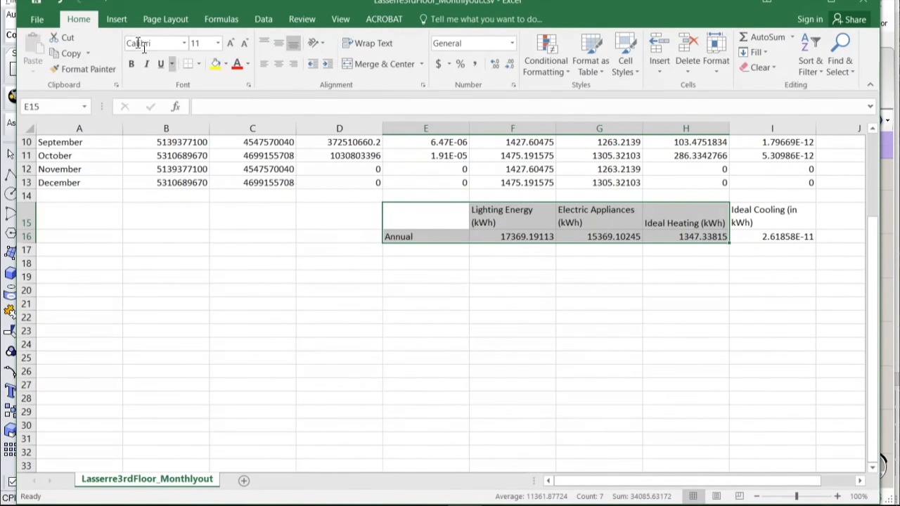
pyautogui.click(115, 20)
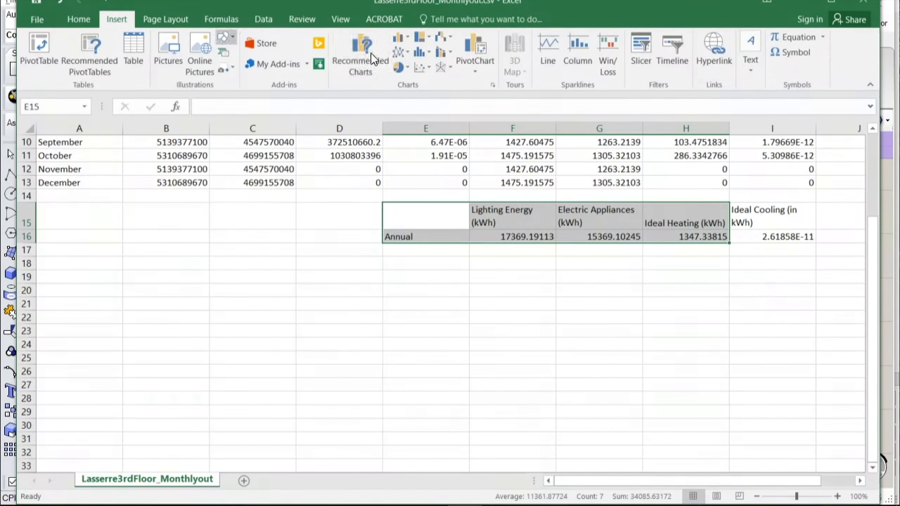
pyautogui.click(404, 66)
pyautogui.click(424, 113)
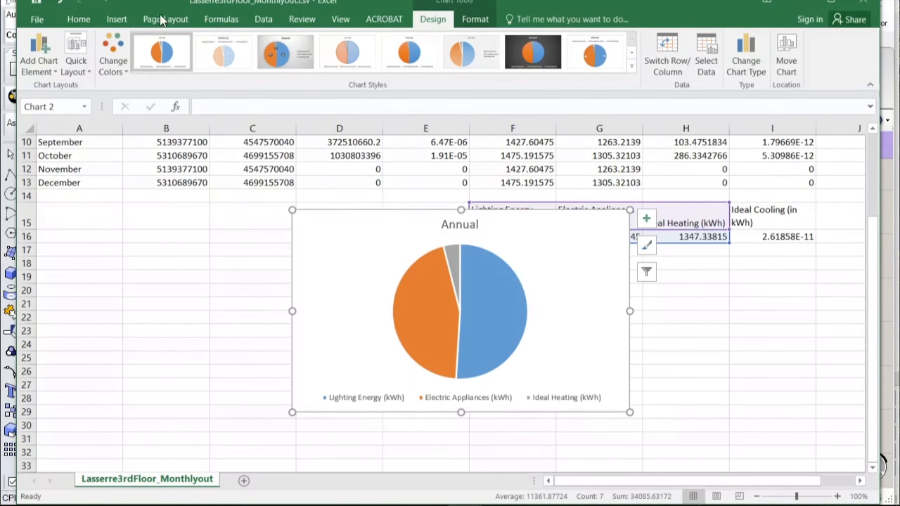
# Add data labels to the pie chart in the Center position of the slices
pyautogui.click(50, 72)
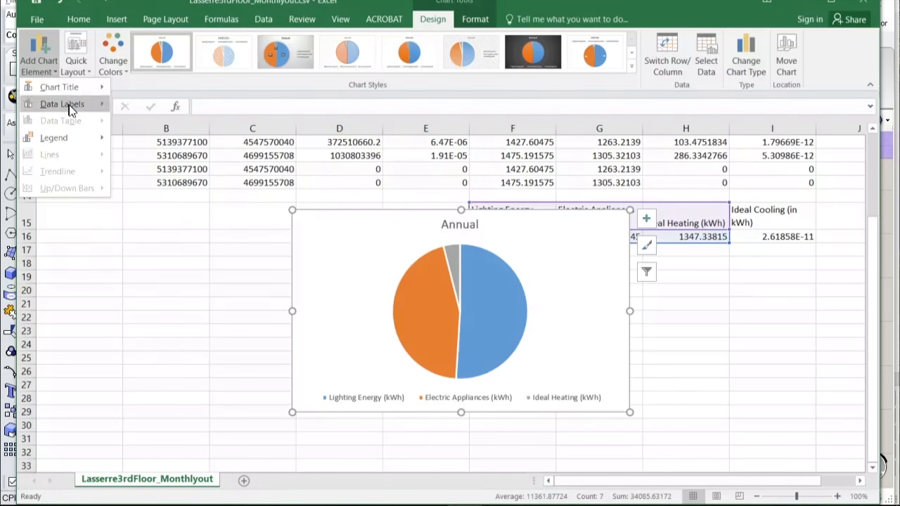
pyautogui.moveTo(79, 107)
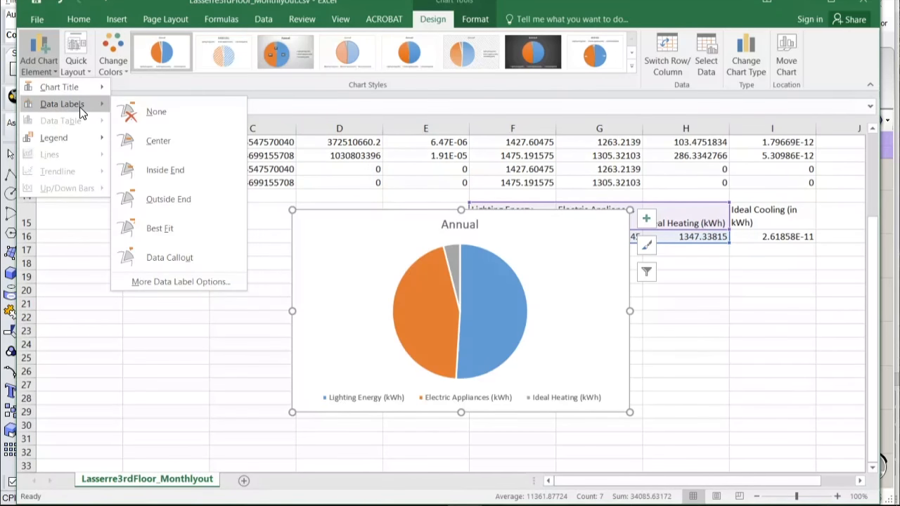
pyautogui.click(158, 139)
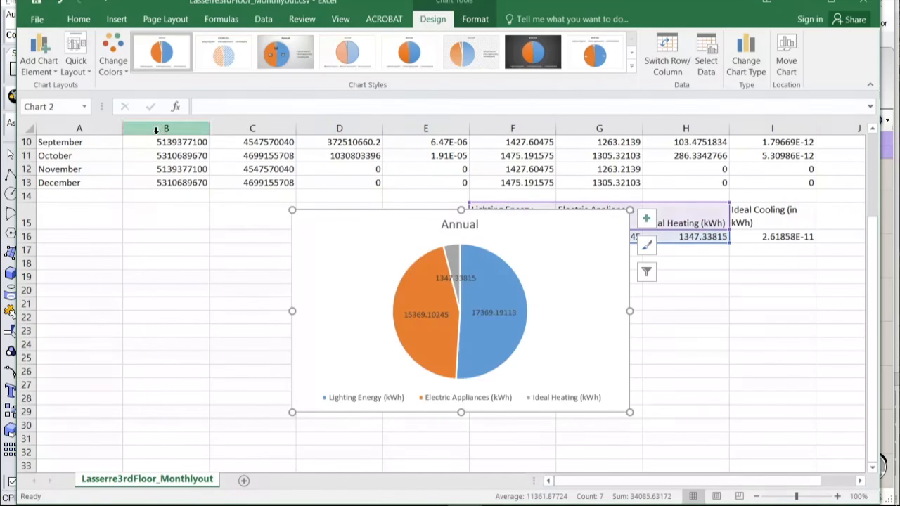
# Format the pie chart's data labels in the Number category with 0 decimal places
pyautogui.click(429, 312)
pyautogui.rightClick(429, 313)
pyautogui.click(464, 460)
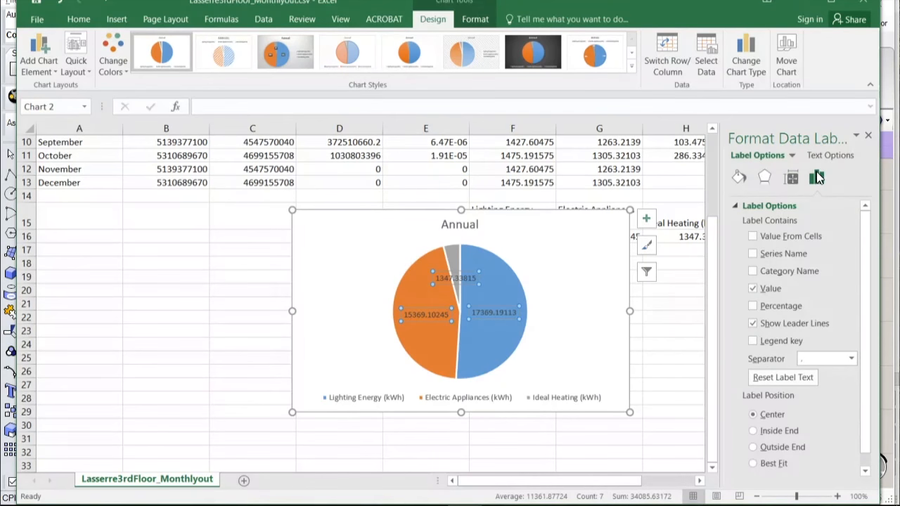
pyautogui.scroll(-1, 806, 232)
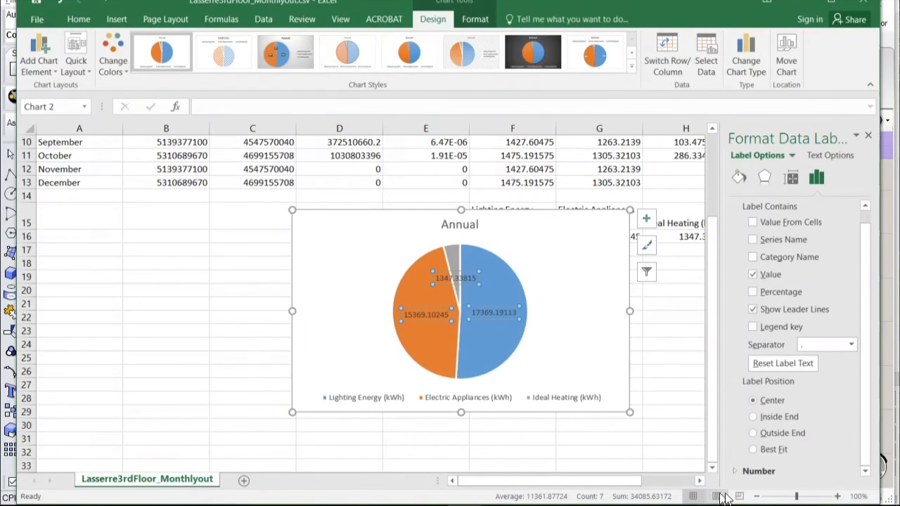
pyautogui.click(734, 471)
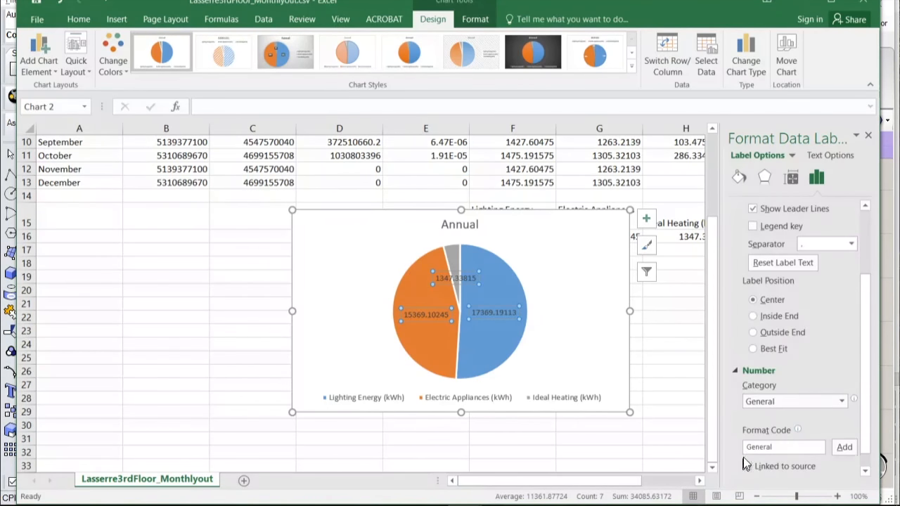
pyautogui.click(759, 405)
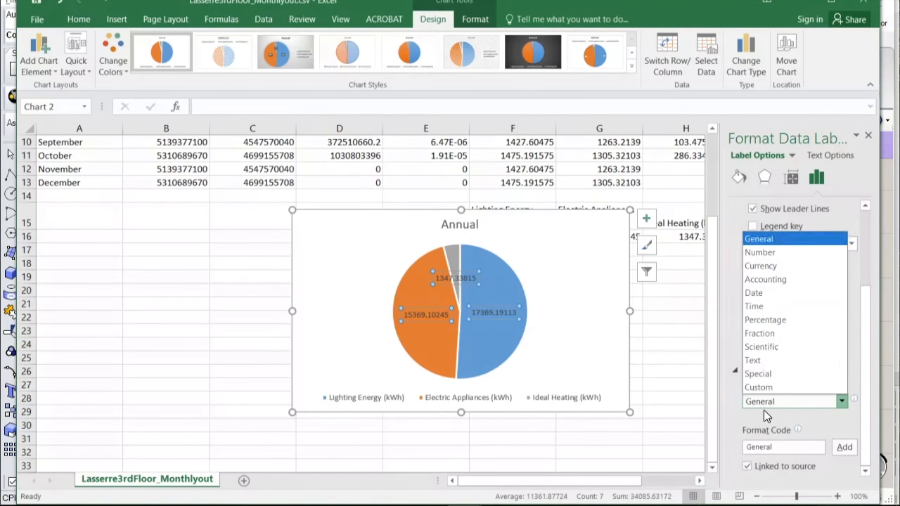
pyautogui.click(784, 249)
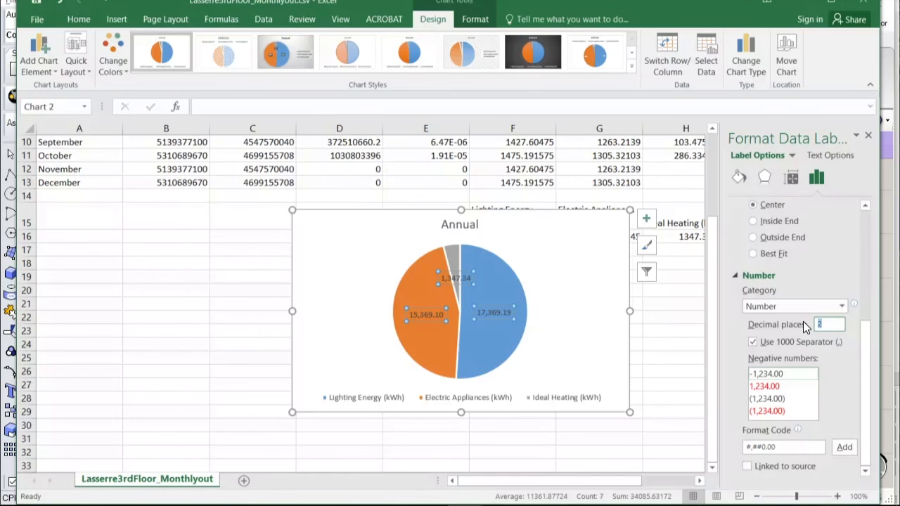
pyautogui.write('0')
pyautogui.click(841, 307)
pyautogui.click(814, 296)
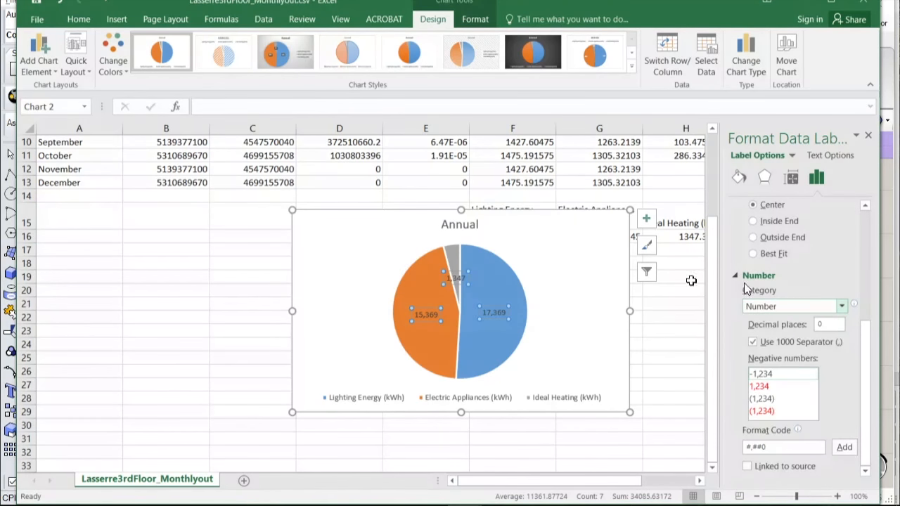
# Move the Ideal Heating data label outside above its slice and place the chart title in the chart's upper-left corner
pyautogui.click(461, 274)
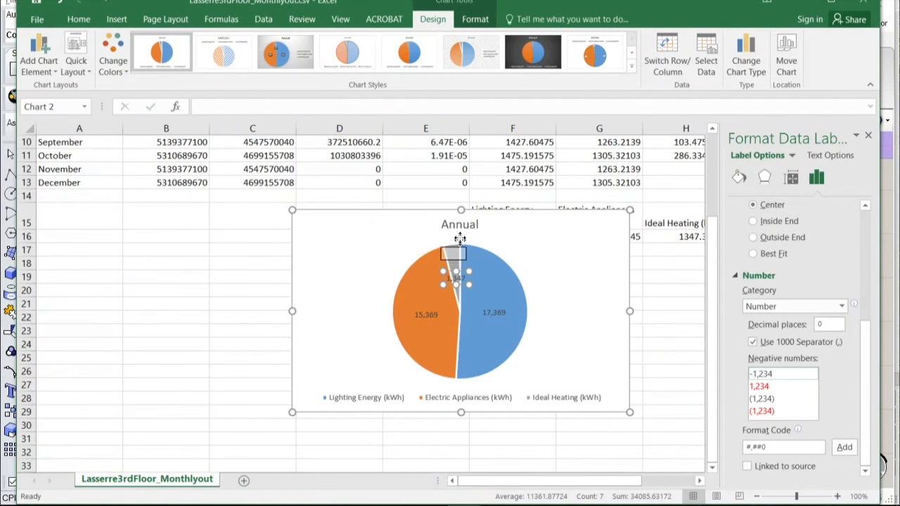
pyautogui.moveTo(454, 236)
pyautogui.mouseDown()
pyautogui.moveTo(435, 231)
pyautogui.moveTo(444, 234)
pyautogui.mouseUp()
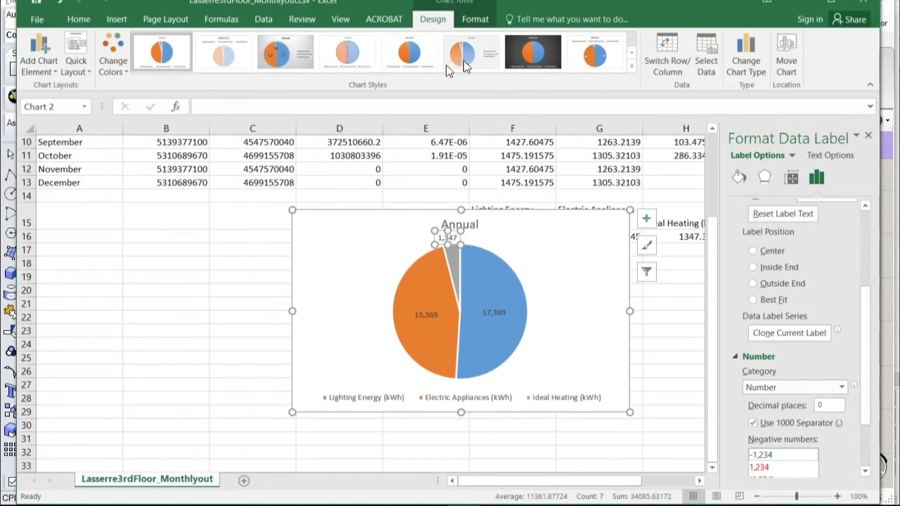
pyautogui.click(631, 55)
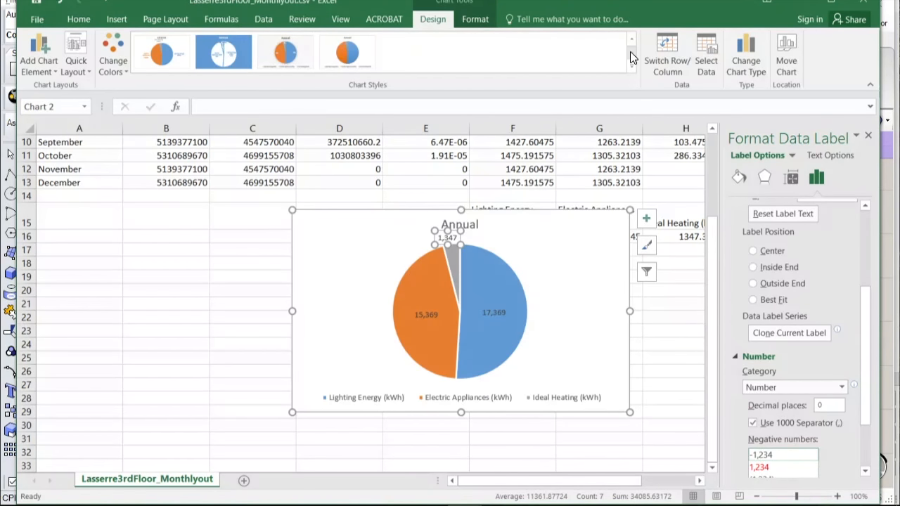
pyautogui.click(458, 225)
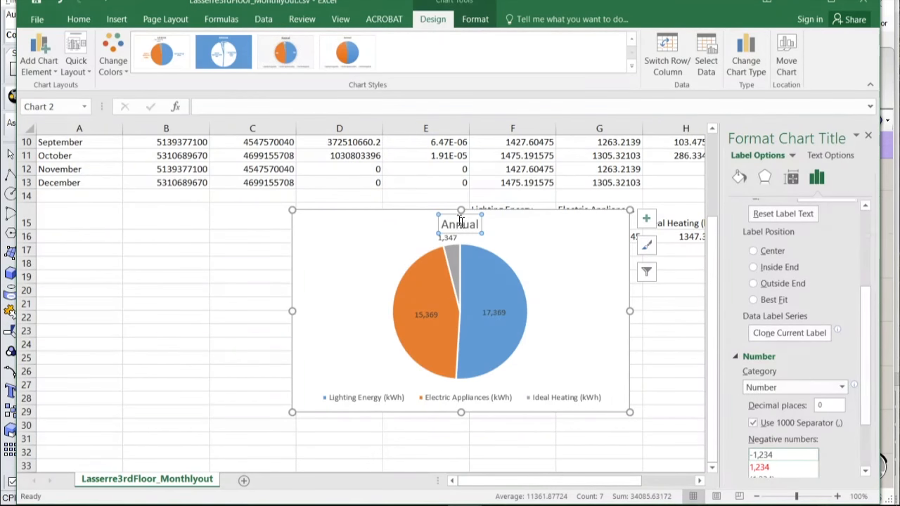
pyautogui.moveTo(470, 233); pyautogui.dragTo(335, 235)
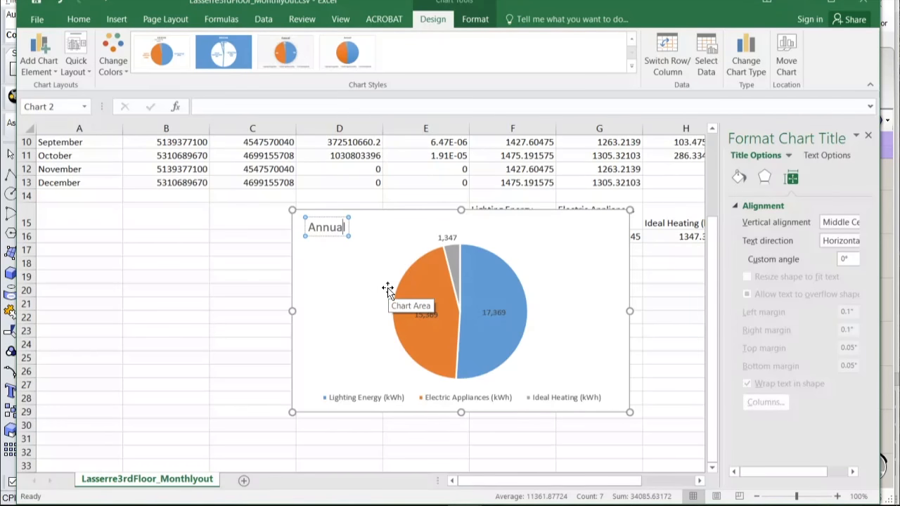
# Replace the chart title text with "Breakdown of Annual Energy Use (kWh/year)"
pyautogui.press('BackSpace')
pyautogui.press('BackSpace')
pyautogui.press('BackSpace')
pyautogui.press('BackSpace')
pyautogui.press('BackSpace')
pyautogui.press('BackSpace')
pyautogui.write('Breakdown of')
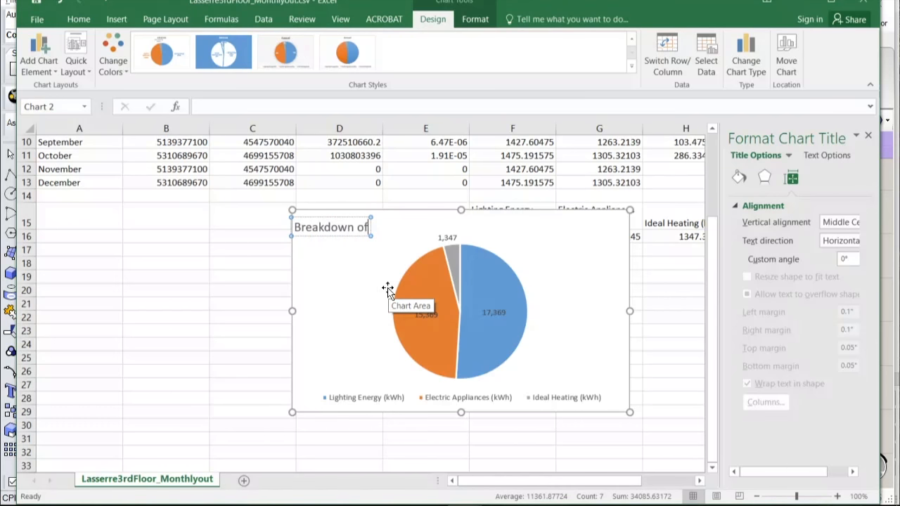
pyautogui.write(' N')
pyautogui.press('BackSpace')
pyautogui.write('Annual Energy Use')
pyautogui.press('BackSpace')
pyautogui.write('se')
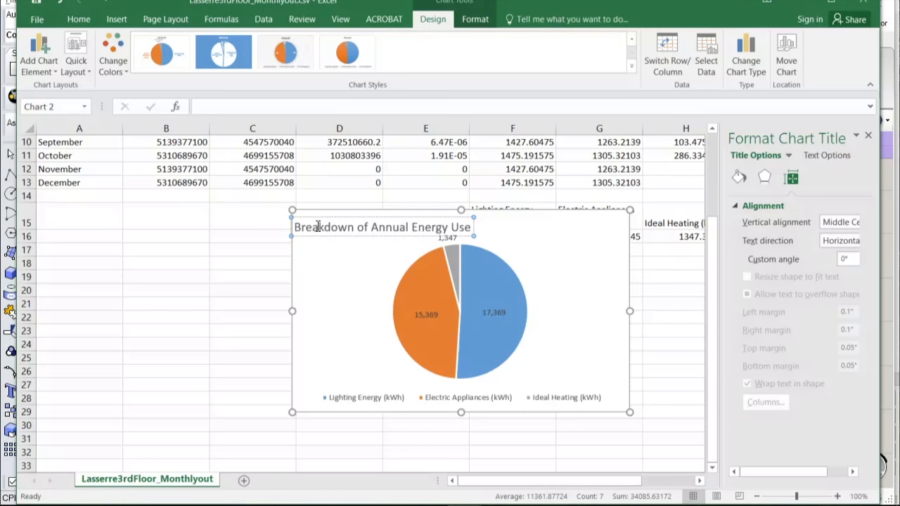
pyautogui.write(' (kWh/year')
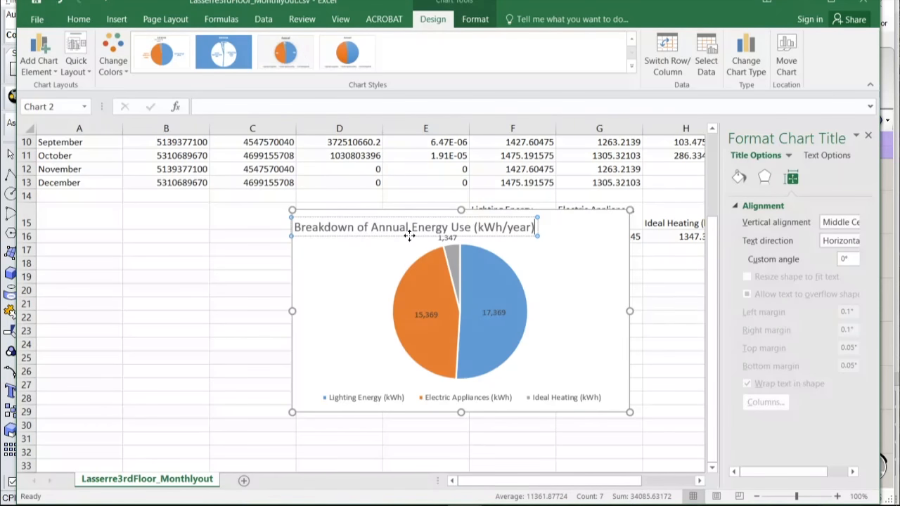
# Make the pie chart taller by extending its lower edge down to row 31
pyautogui.click(512, 281)
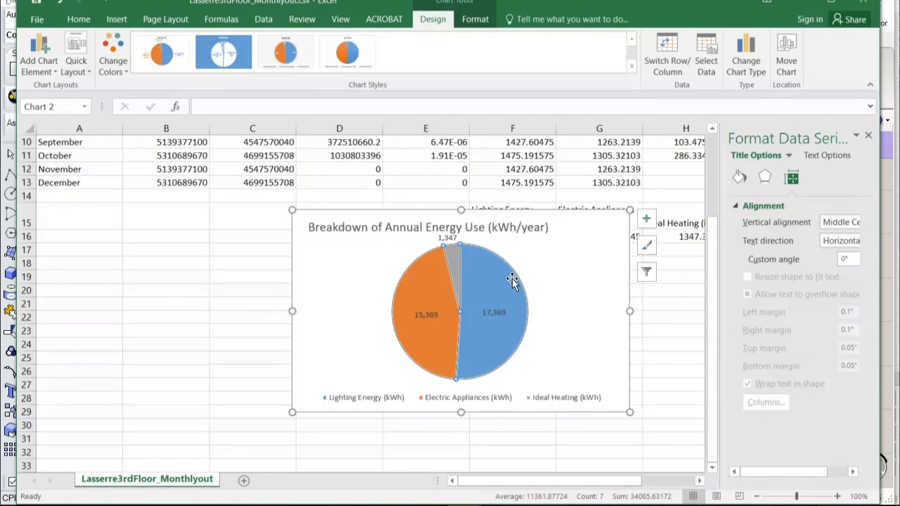
pyautogui.click(520, 279)
pyautogui.click(522, 281)
pyautogui.click(522, 280)
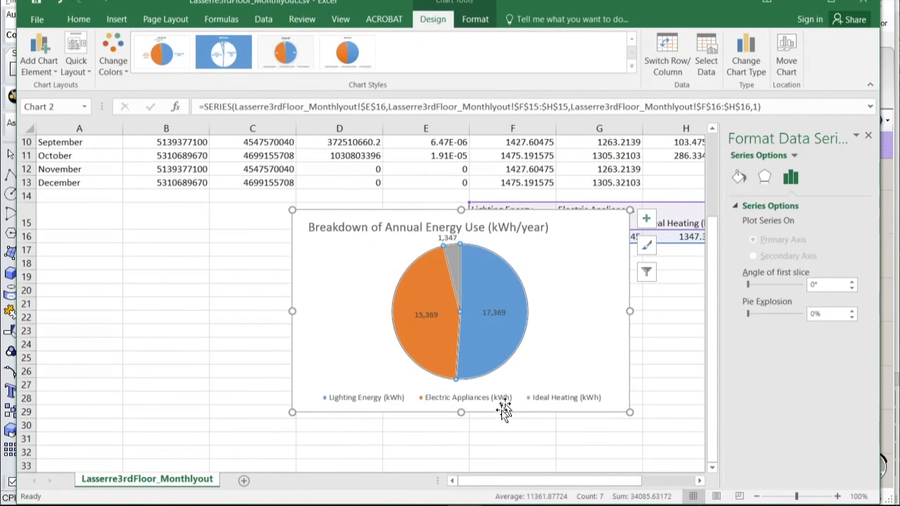
pyautogui.moveTo(461, 413); pyautogui.dragTo(472, 455)
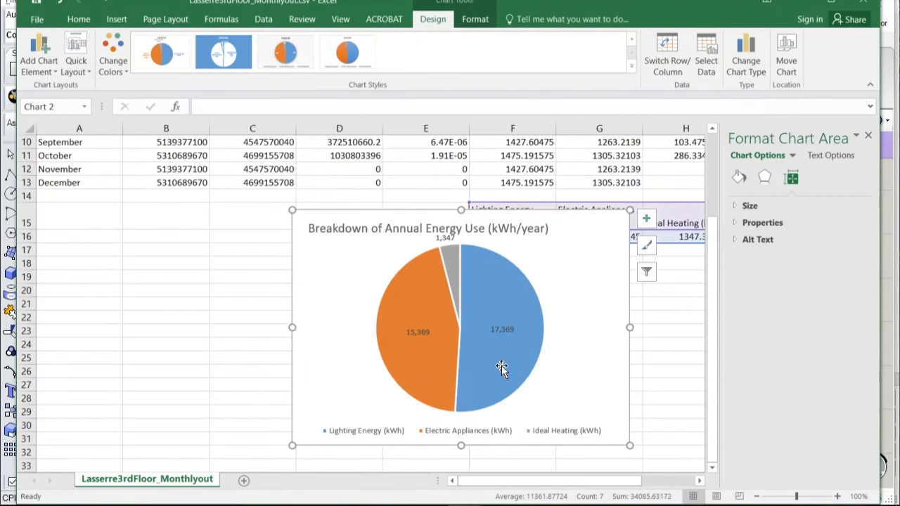
# Shrink the pie's plot area and place it in the left half of the chart, below the title
pyautogui.click(492, 230)
pyautogui.click(498, 265)
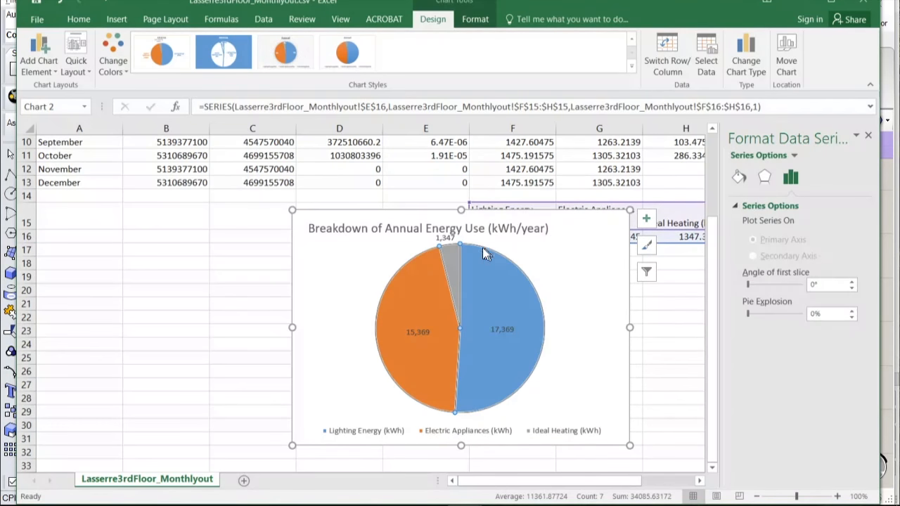
pyautogui.click(472, 277)
pyautogui.click(533, 262)
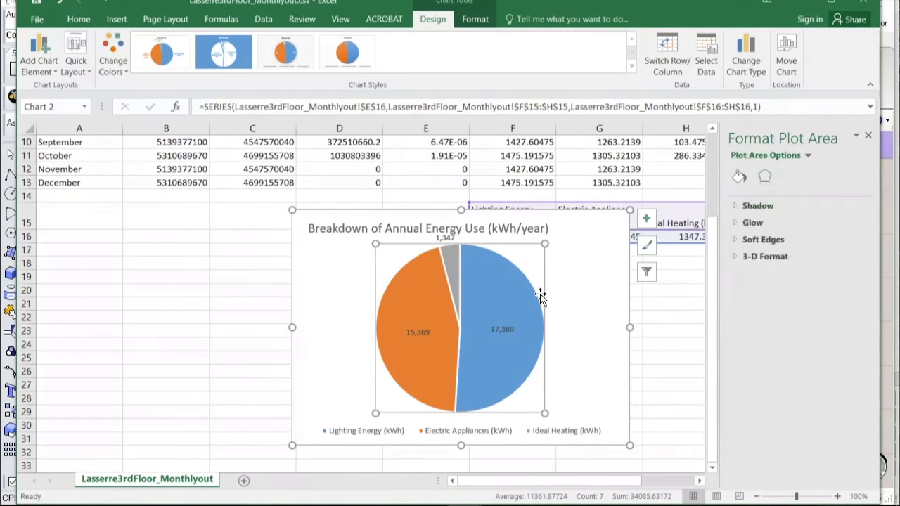
pyautogui.moveTo(541, 245); pyautogui.dragTo(518, 271)
pyautogui.moveTo(515, 309); pyautogui.dragTo(451, 282)
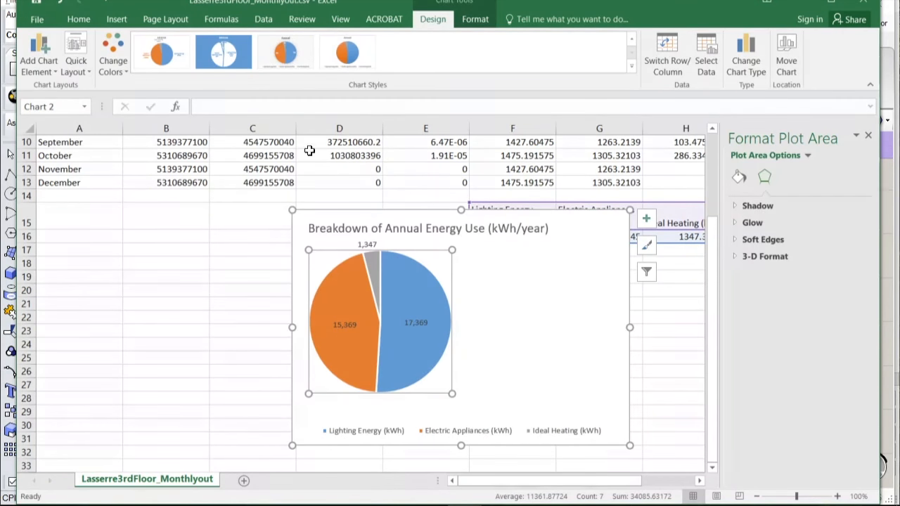
# Format the pie chart's data labels in bold Arial
pyautogui.click(79, 19)
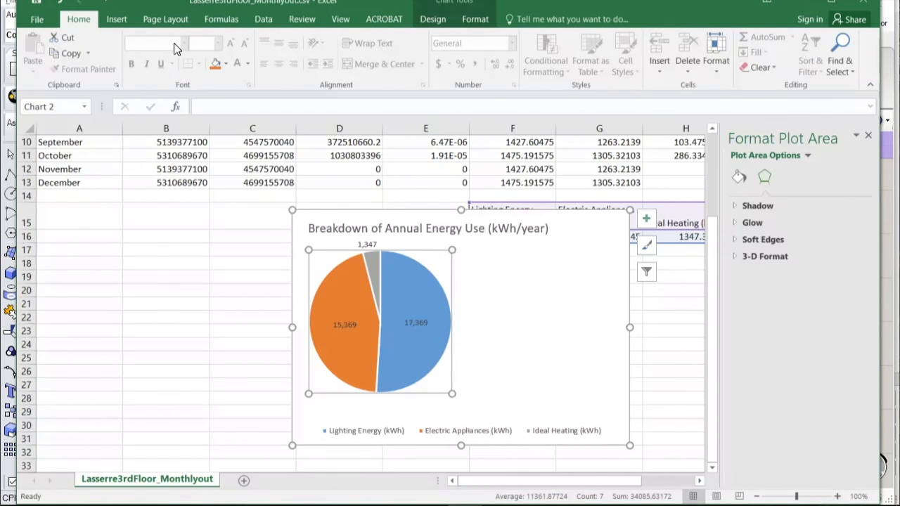
pyautogui.click(343, 323)
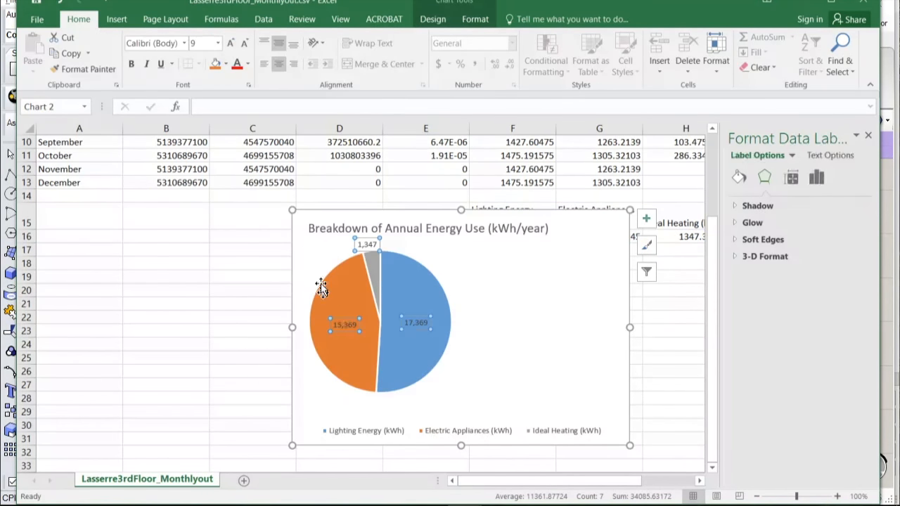
pyautogui.click(154, 43)
pyautogui.write('Arial')
pyautogui.press('Return')
pyautogui.click(133, 66)
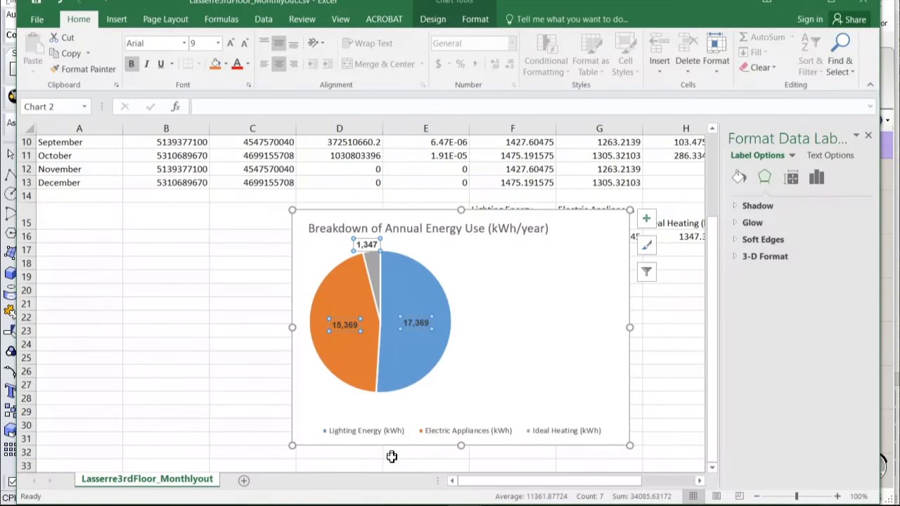
# Set the font of all text in the chart to Arial
pyautogui.click(413, 376)
pyautogui.click(518, 363)
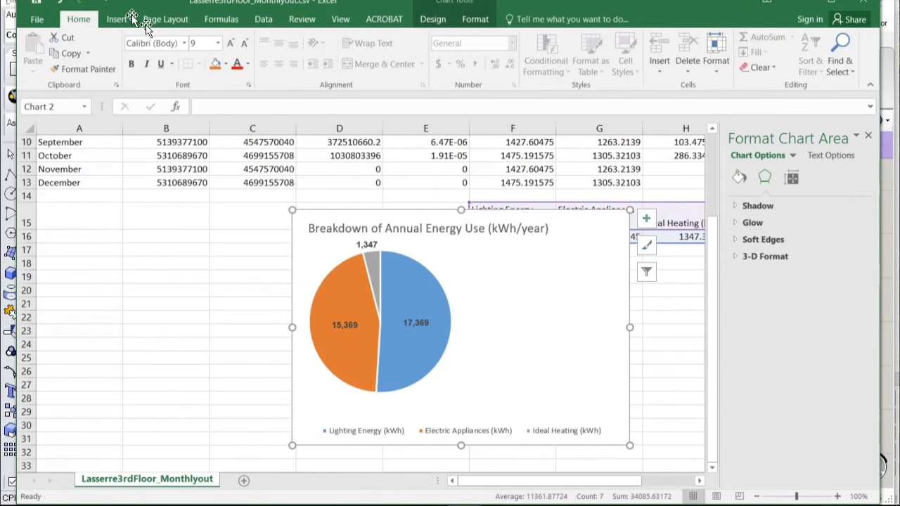
pyautogui.click(156, 43)
pyautogui.write('Arial')
pyautogui.press('Return')
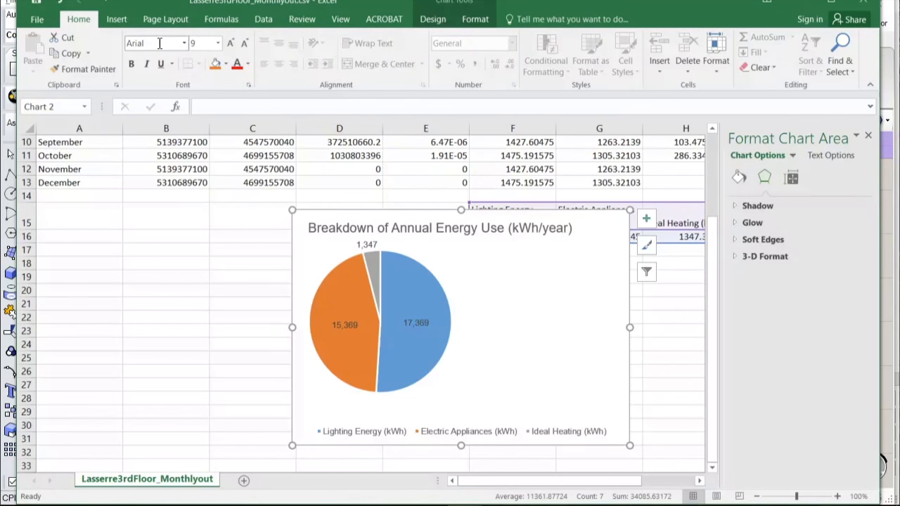
# Shift the pie slightly down from the title and reshape the legend into a compact vertical list to the right of the pie
pyautogui.click(428, 259)
pyautogui.moveTo(428, 259); pyautogui.dragTo(432, 268)
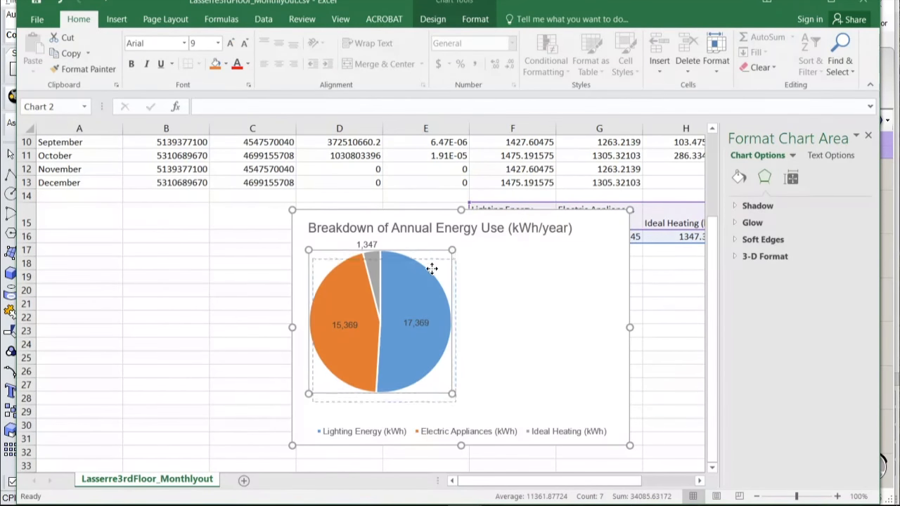
pyautogui.click(447, 432)
pyautogui.moveTo(309, 423); pyautogui.dragTo(471, 268)
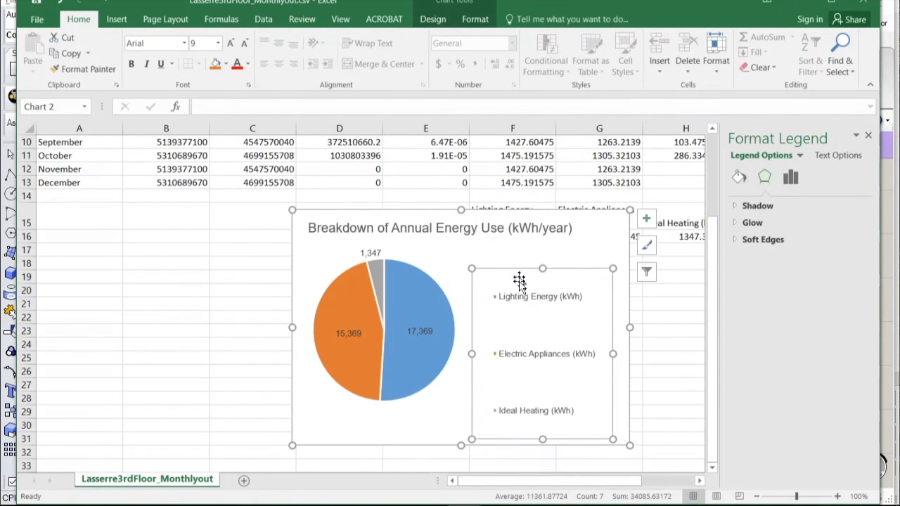
pyautogui.moveTo(541, 439); pyautogui.dragTo(541, 392)
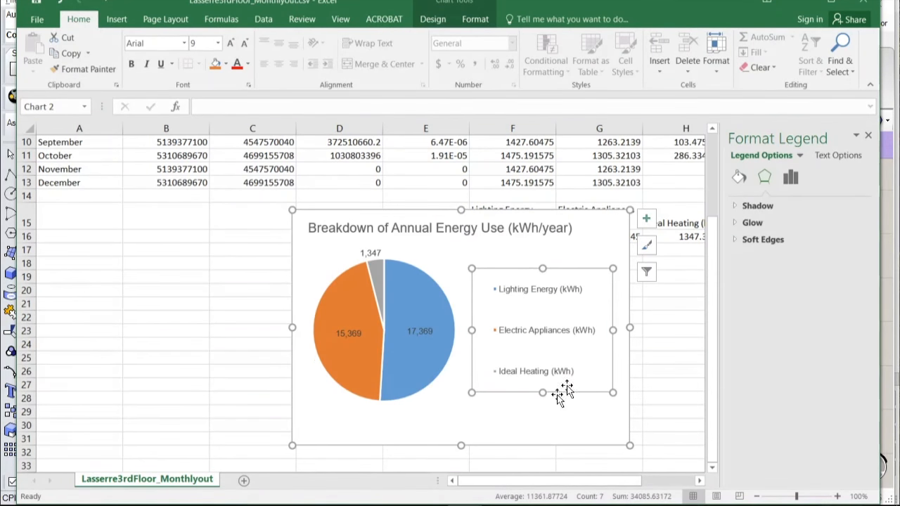
# Increase the legend's font size to 10.5
pyautogui.click(231, 43)
pyautogui.click(231, 43)
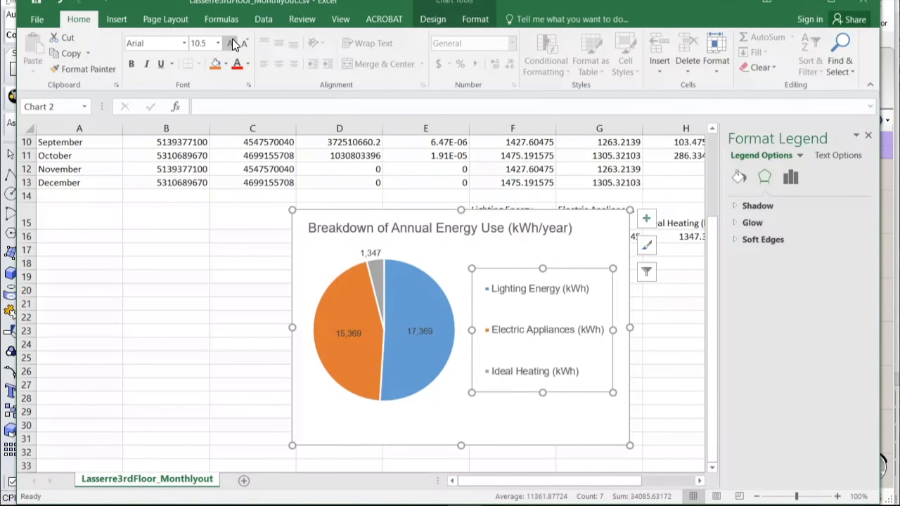
pyautogui.click(436, 419)
pyautogui.click(144, 334)
pyautogui.moveTo(368, 391); pyautogui.dragTo(308, 403)
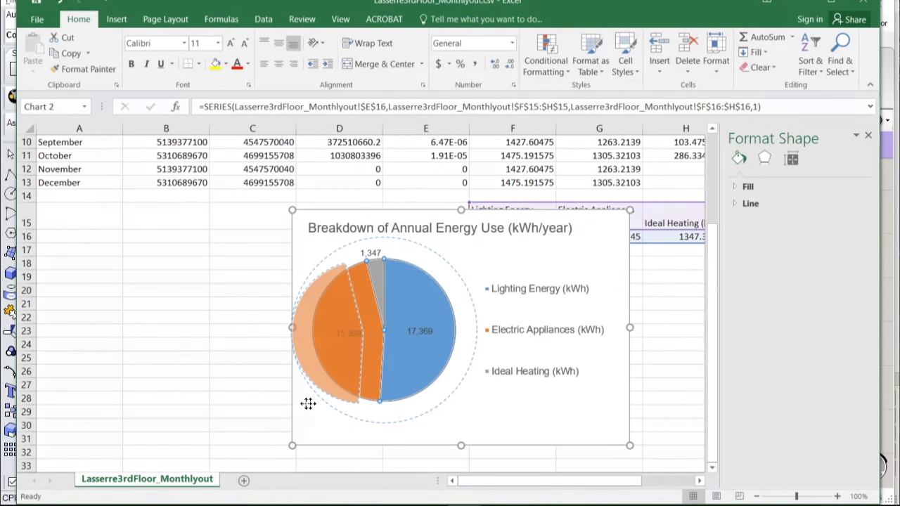
pyautogui.moveTo(254, 402); pyautogui.dragTo(255, 402)
pyautogui.hotkey('ctrl', 'z')
# Move the whole chart left over columns B to E, clear of the annual totals in columns F to H
pyautogui.click(385, 434)
pyautogui.moveTo(408, 431); pyautogui.dragTo(234, 425)
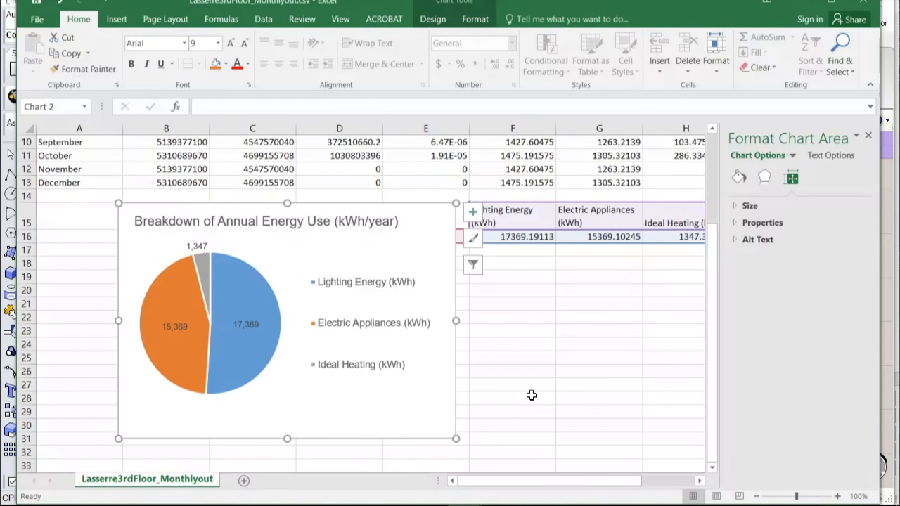